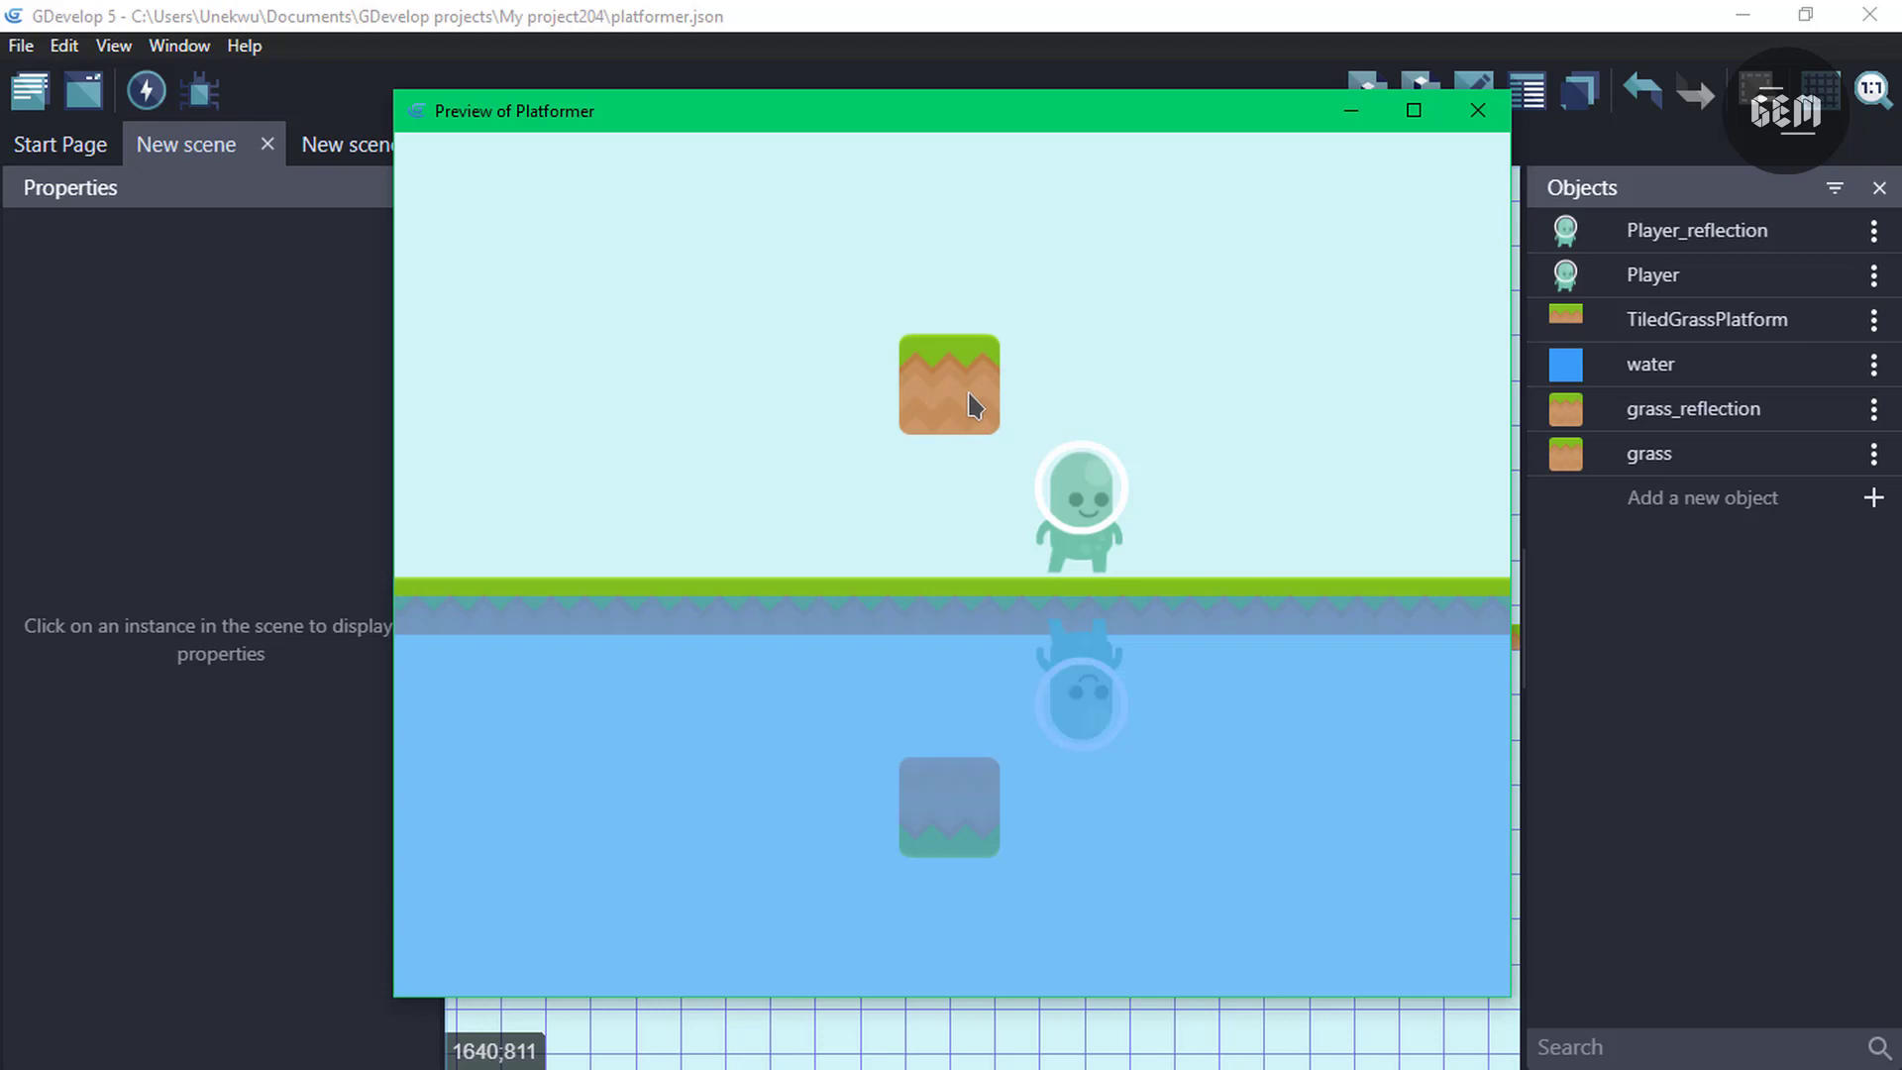
# Make the player jump in the reflection demo preview and look over the scene's event sheet
pyautogui.press('space')
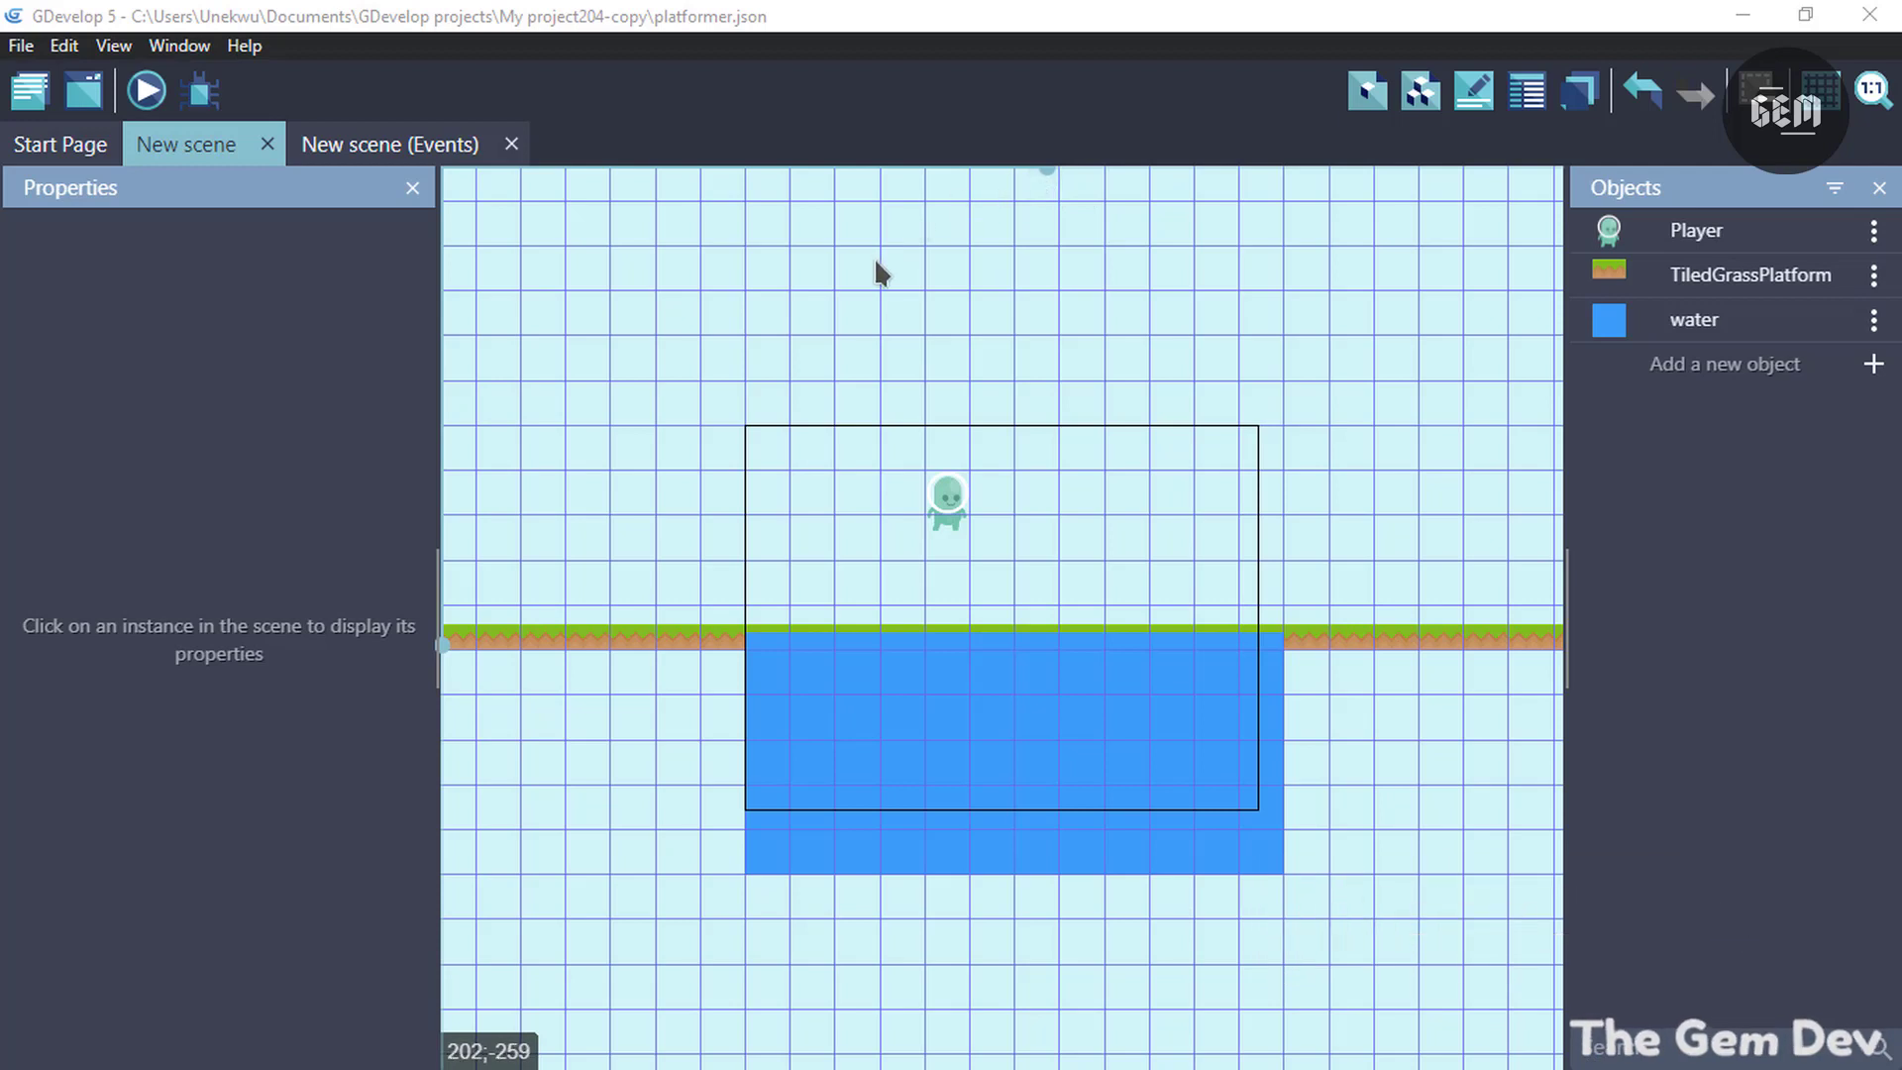
pyautogui.click(391, 143)
pyautogui.click(205, 146)
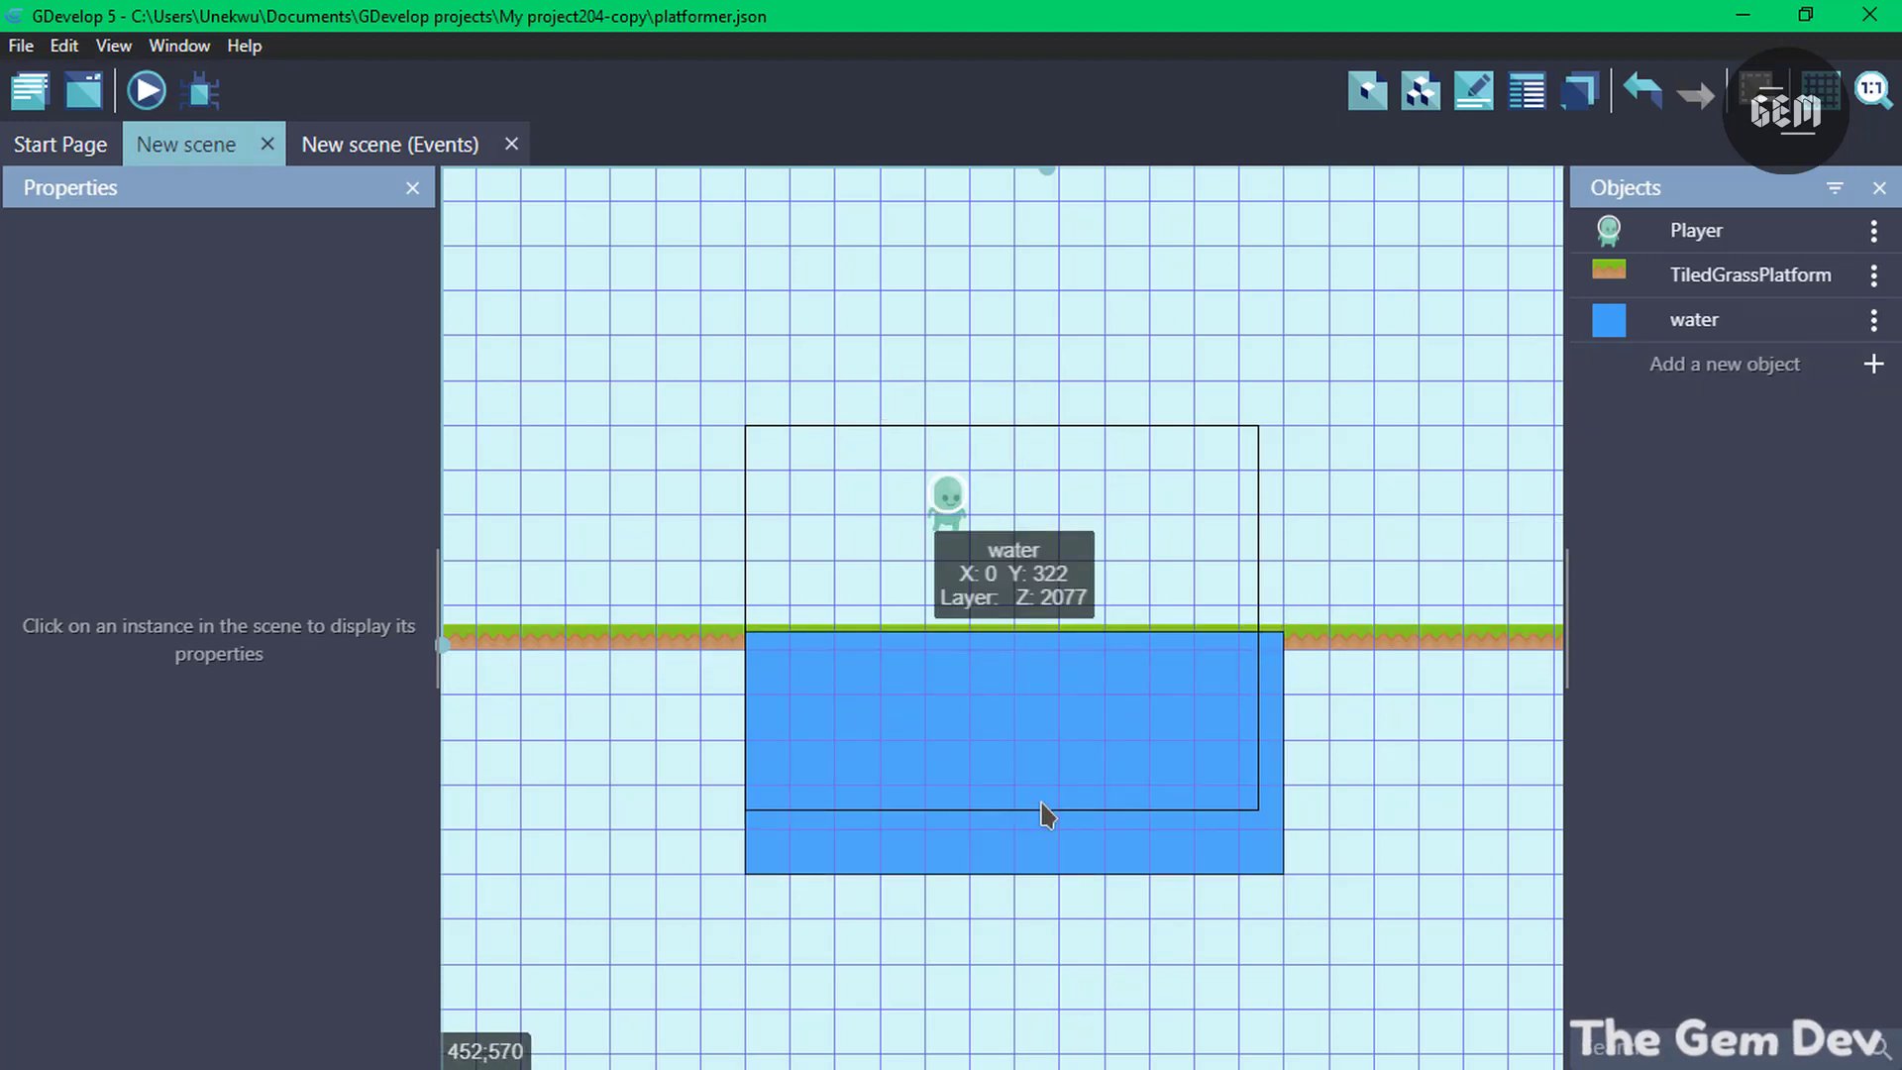
# Review the PlatformerObject behavior settings of the Player object
pyautogui.doubleClick(1632, 247)
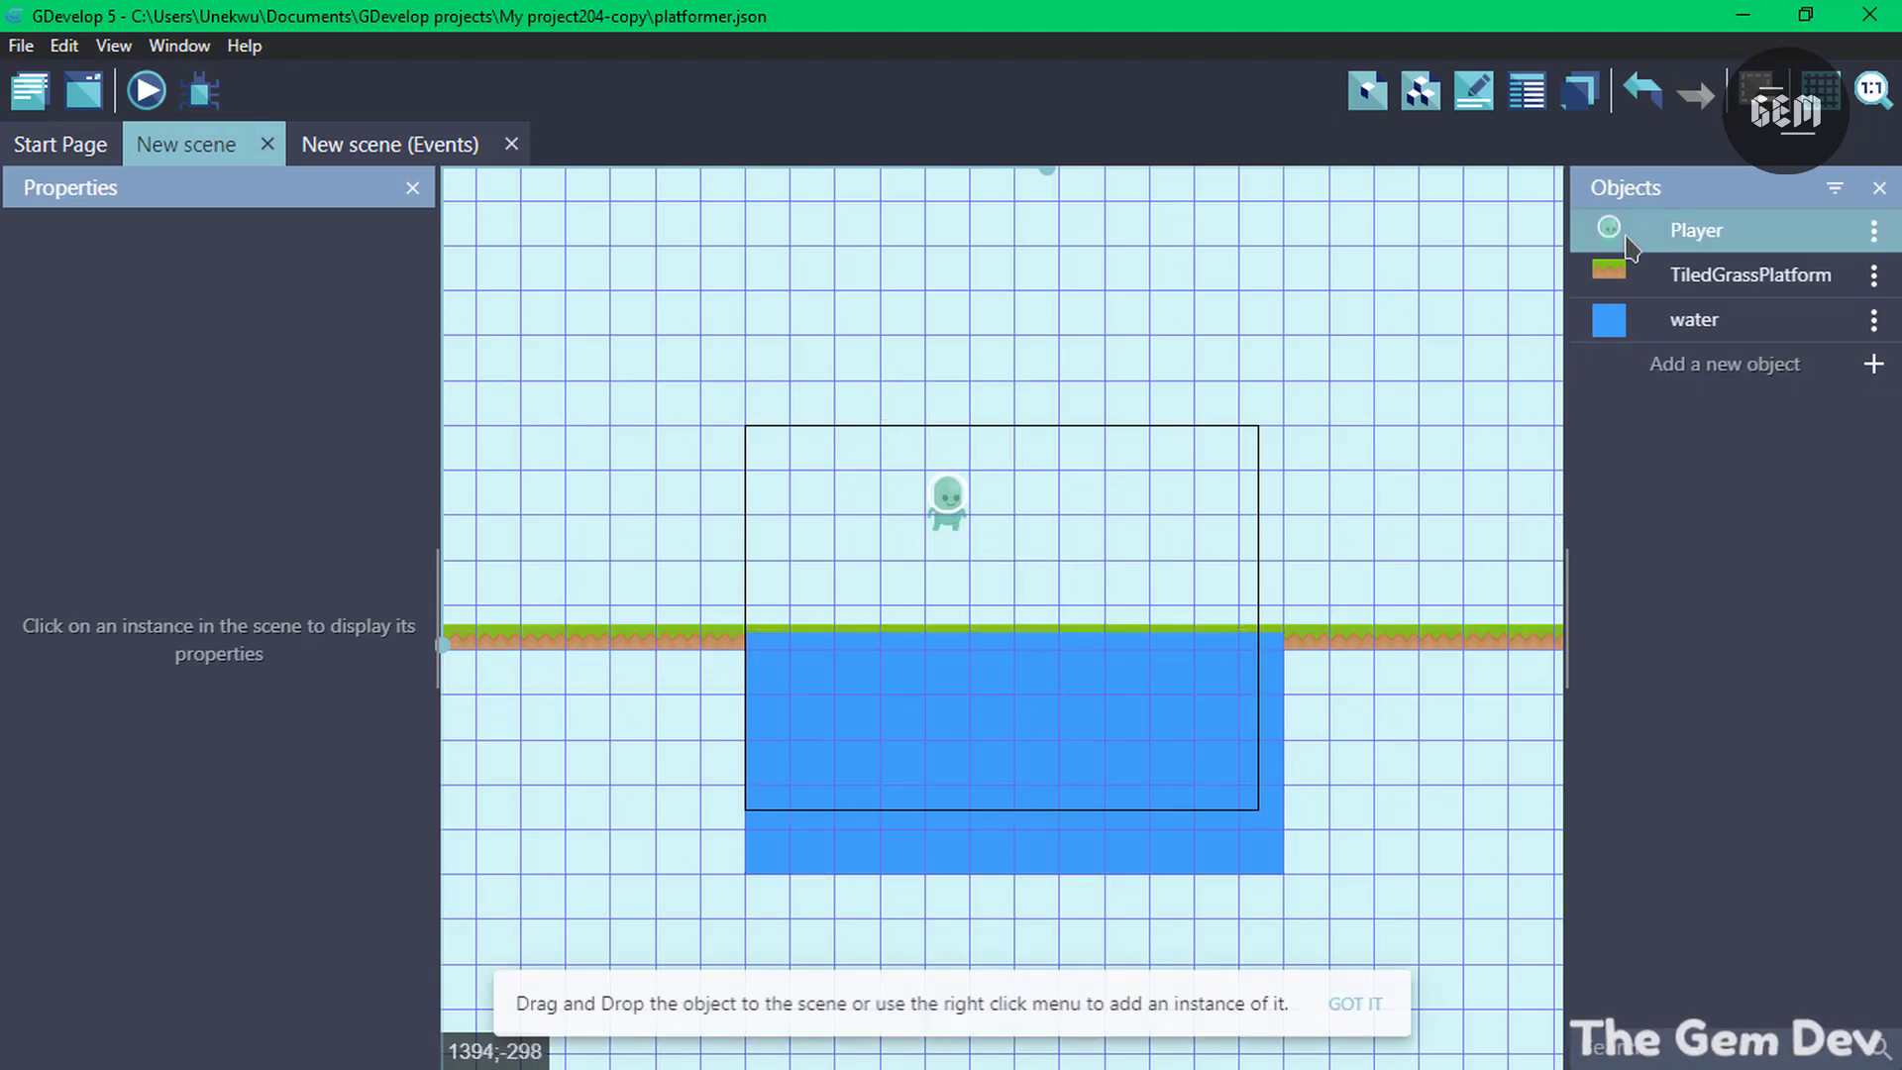
pyautogui.click(1184, 139)
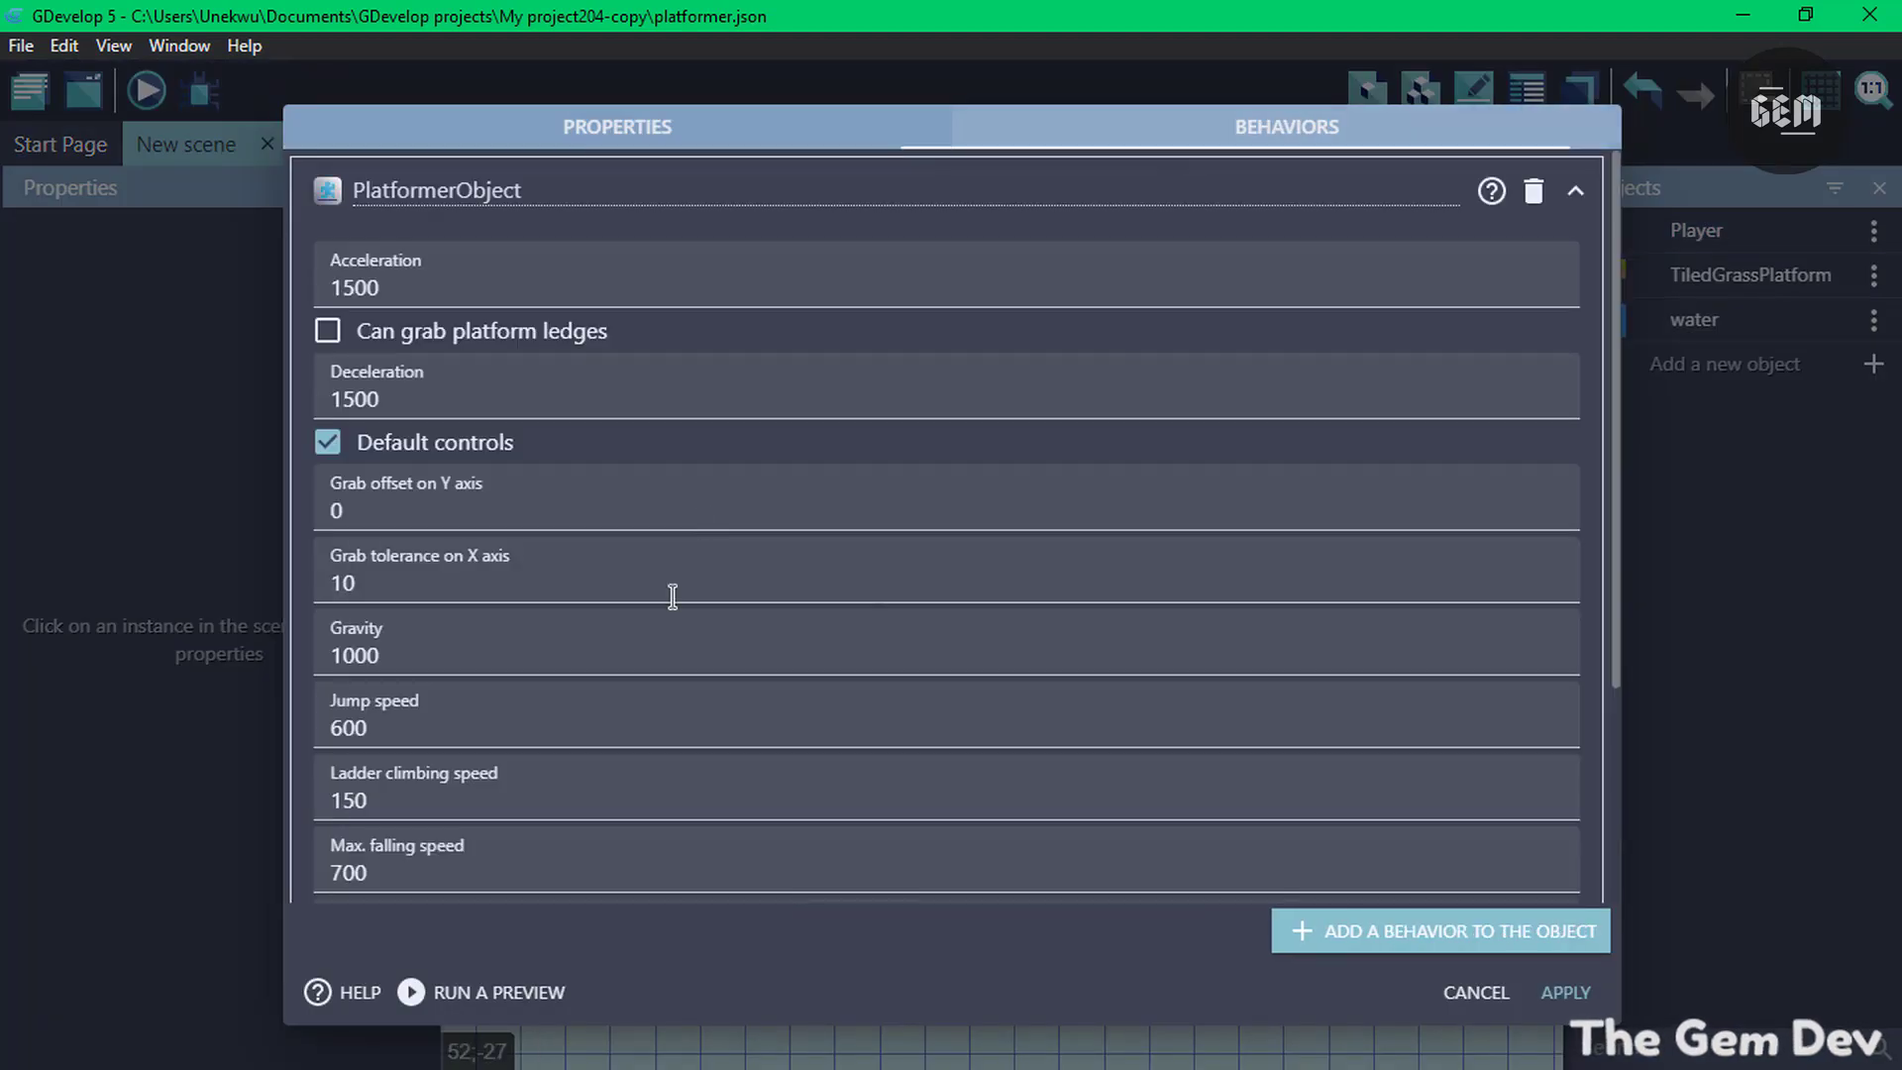
pyautogui.click(1553, 994)
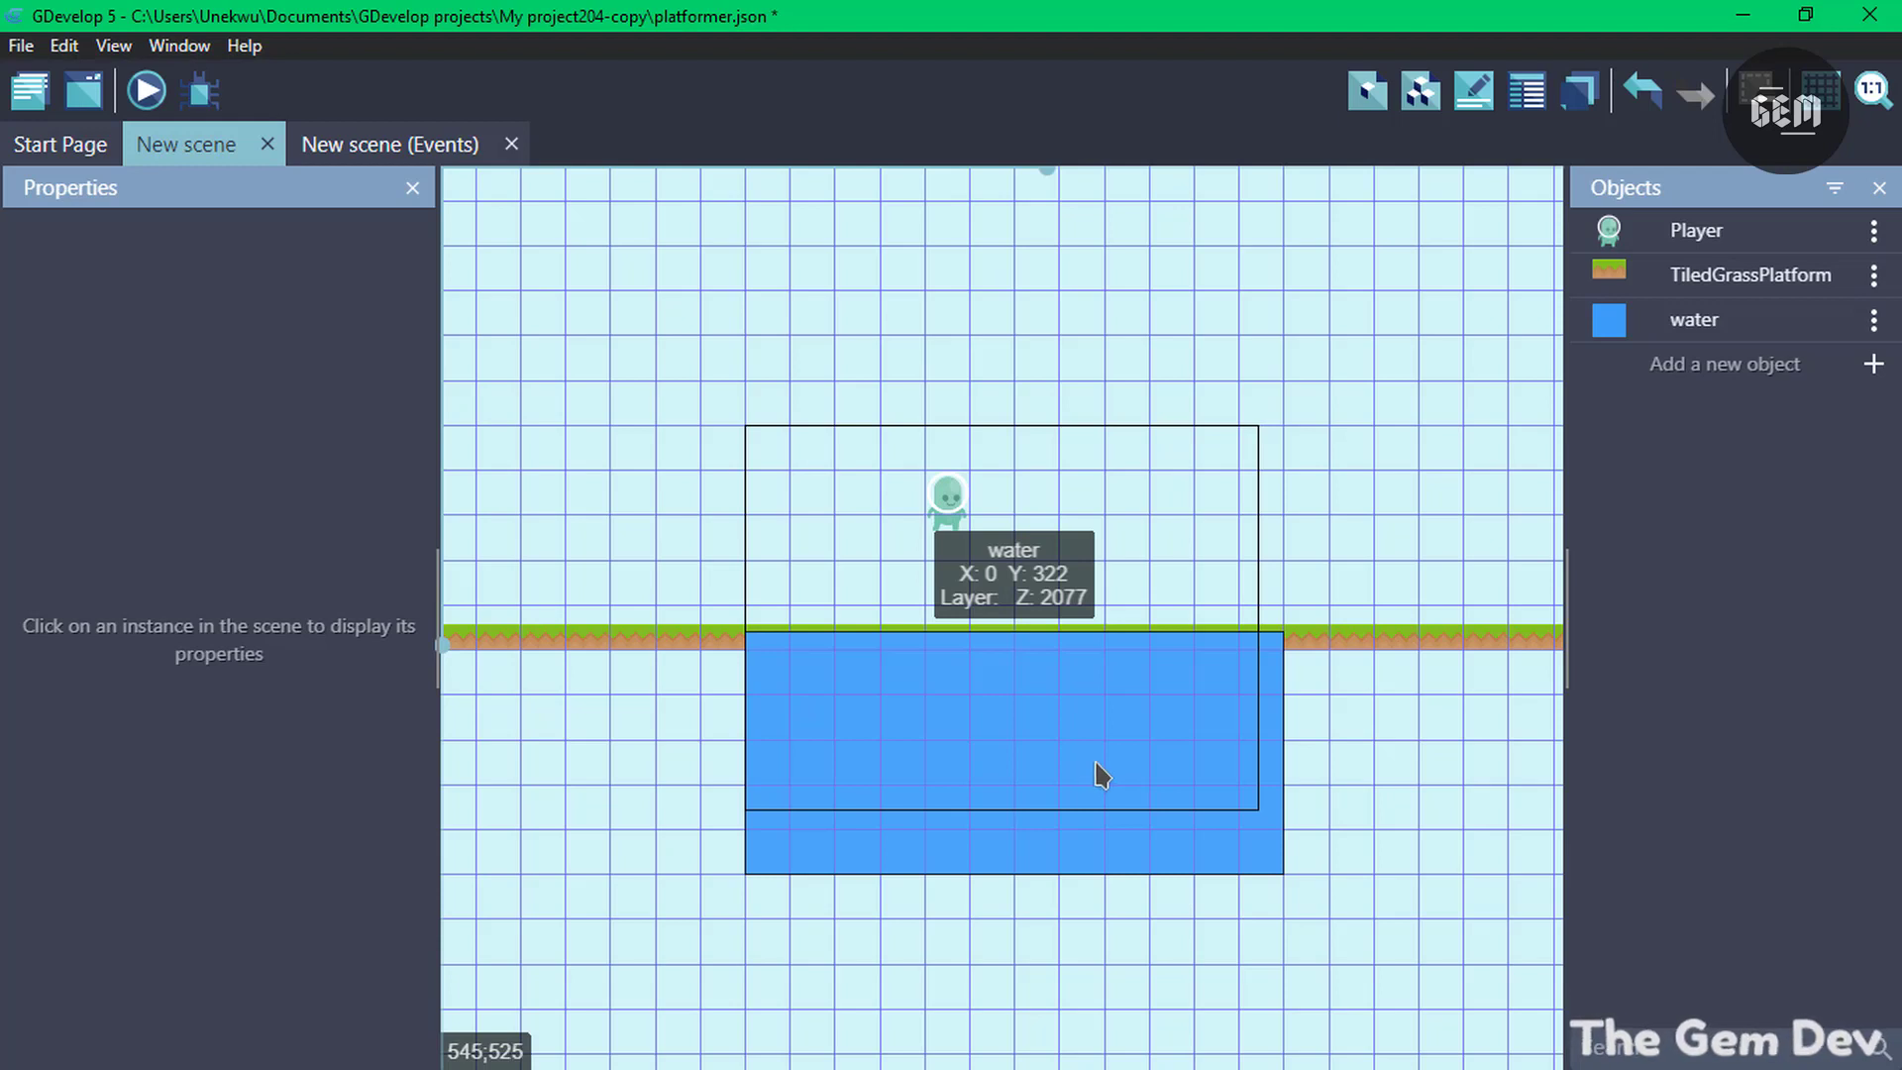
# Search the project's extensions for "reflect", install the Reflection extension and return to the scene
pyautogui.click(29, 96)
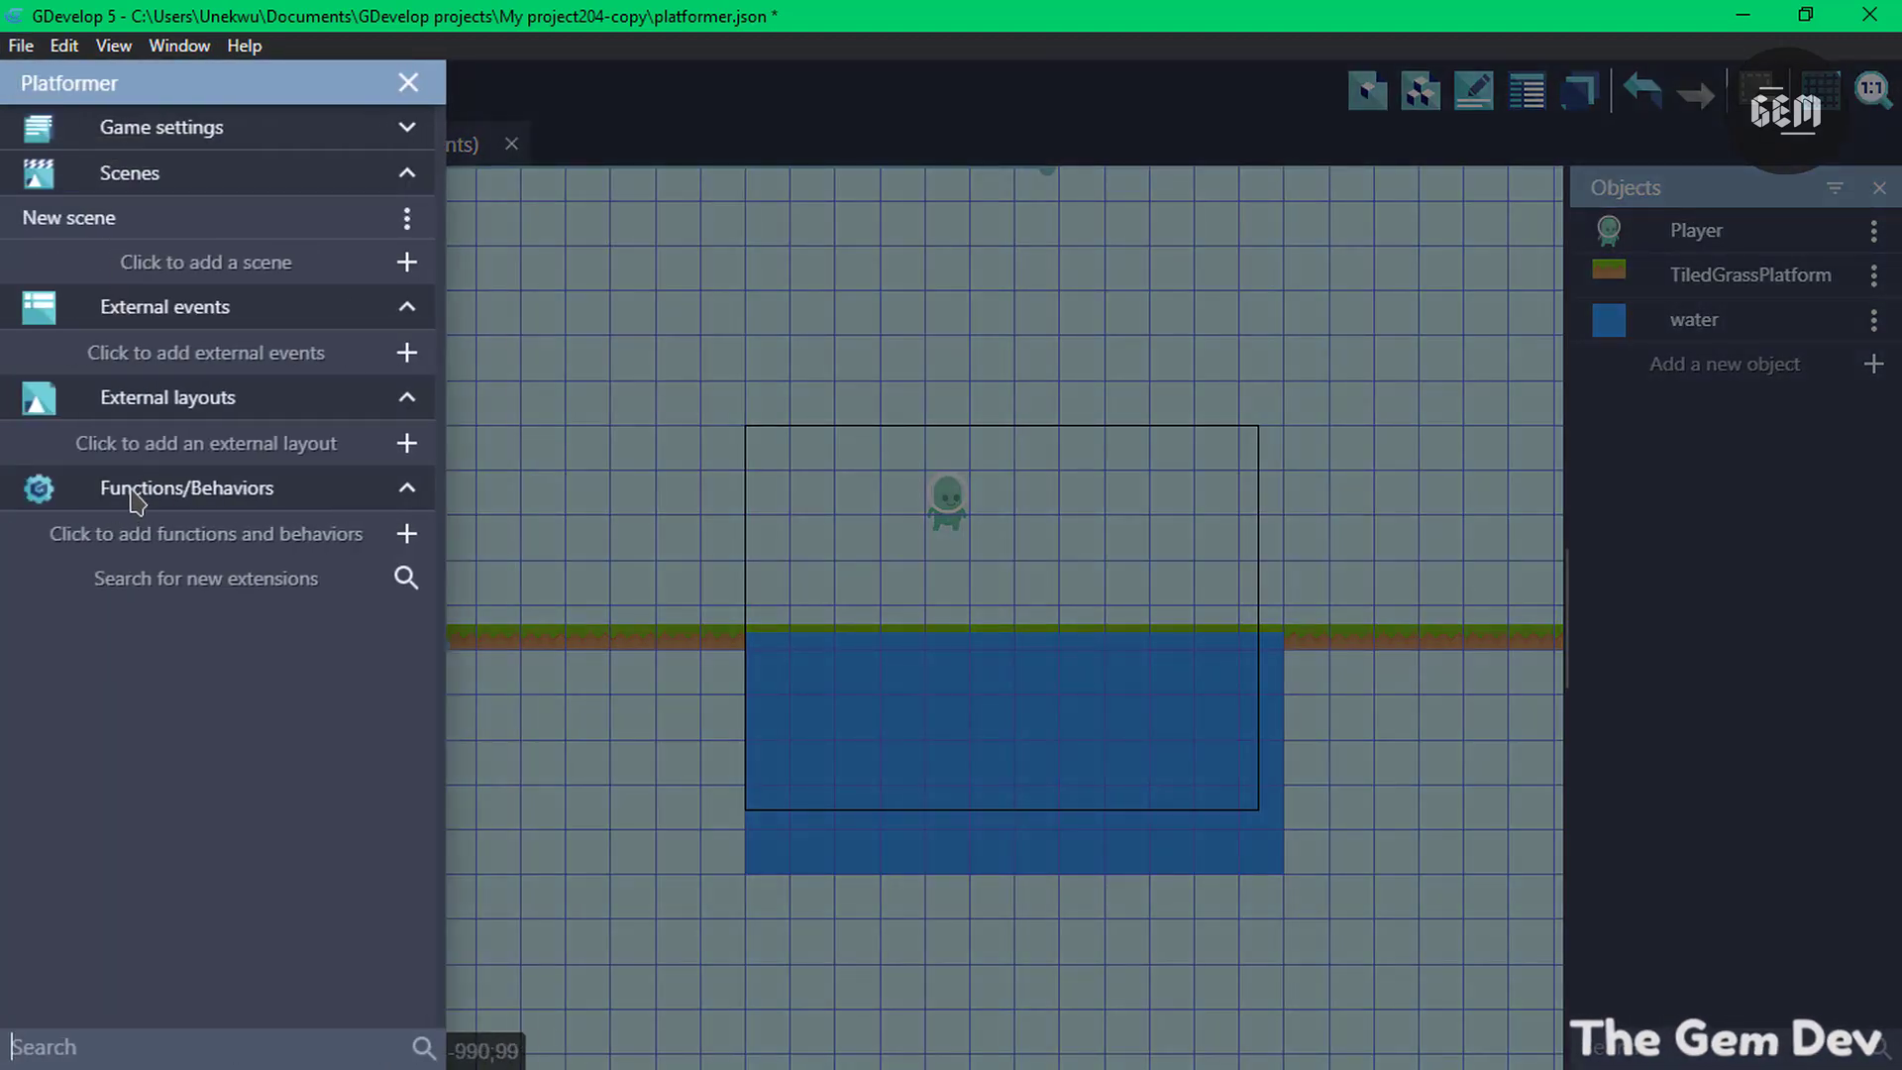
pyautogui.click(265, 594)
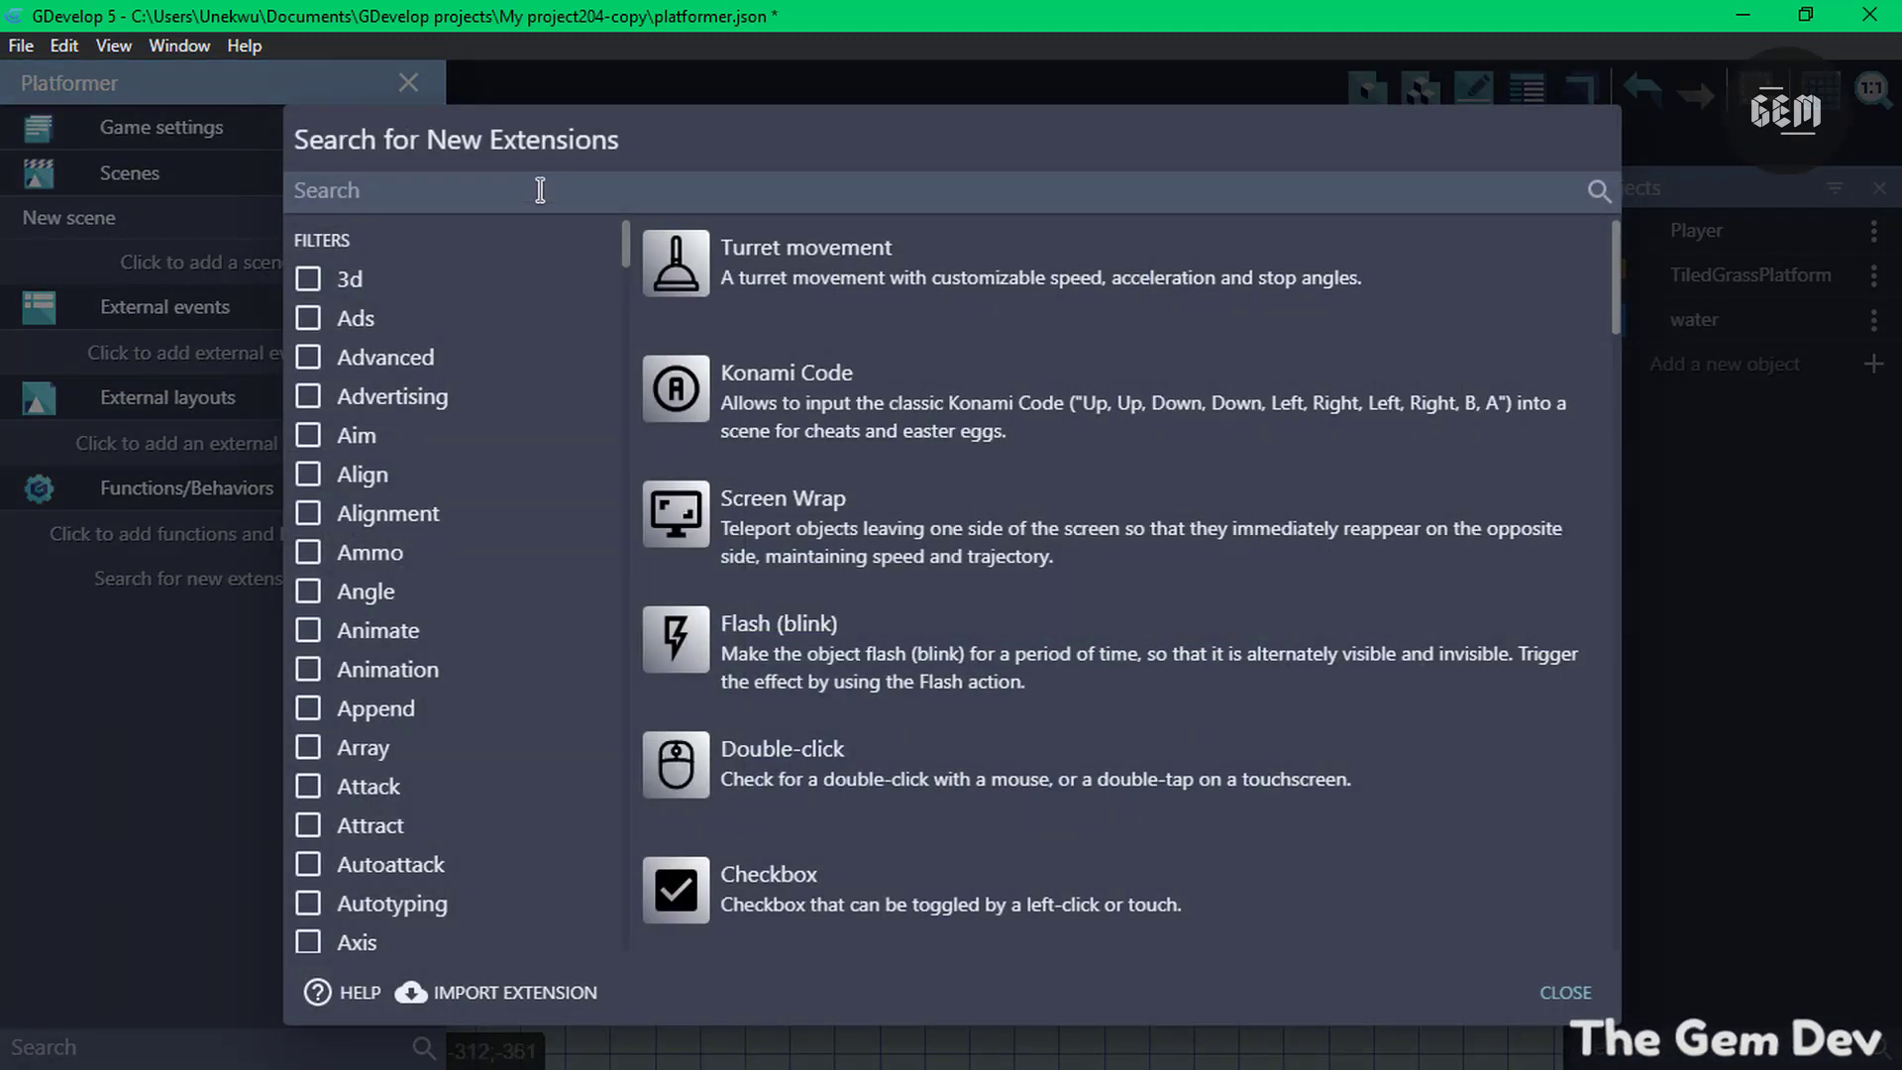
pyautogui.write('reflect')
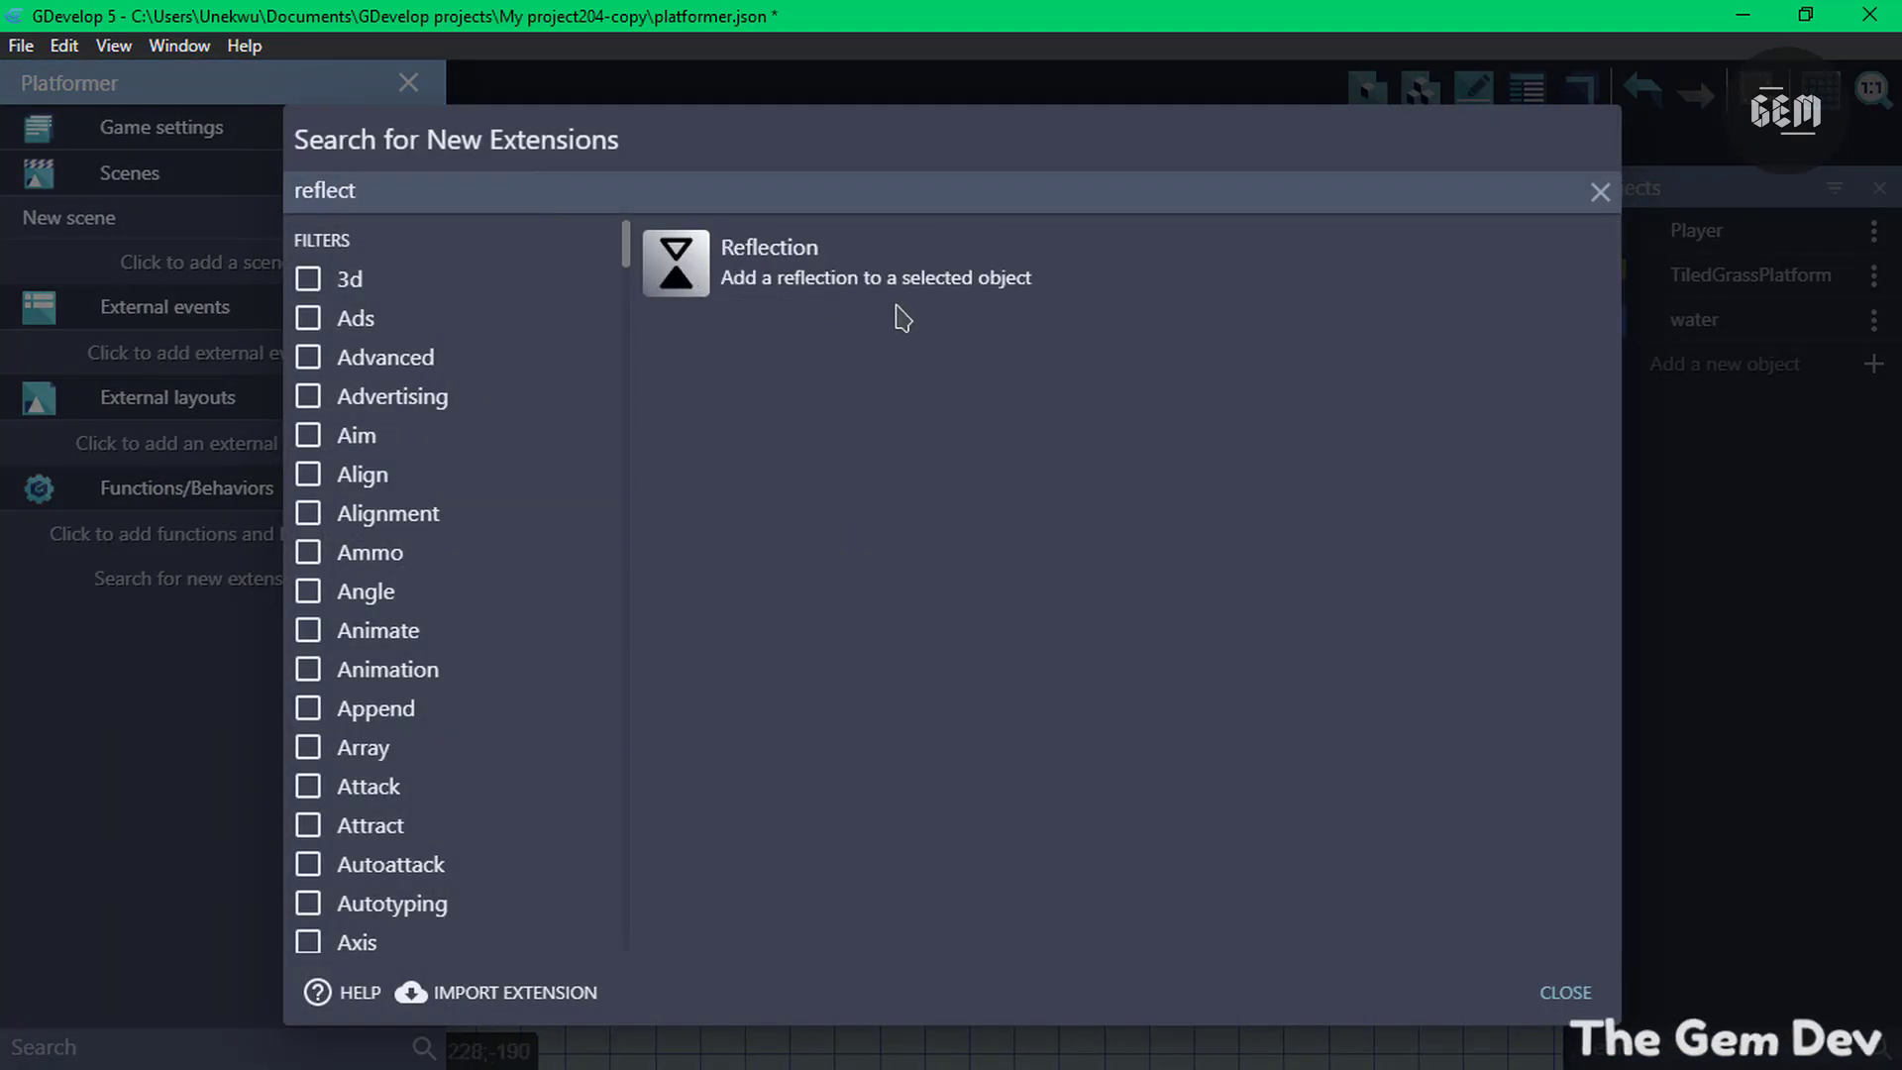
pyautogui.click(775, 287)
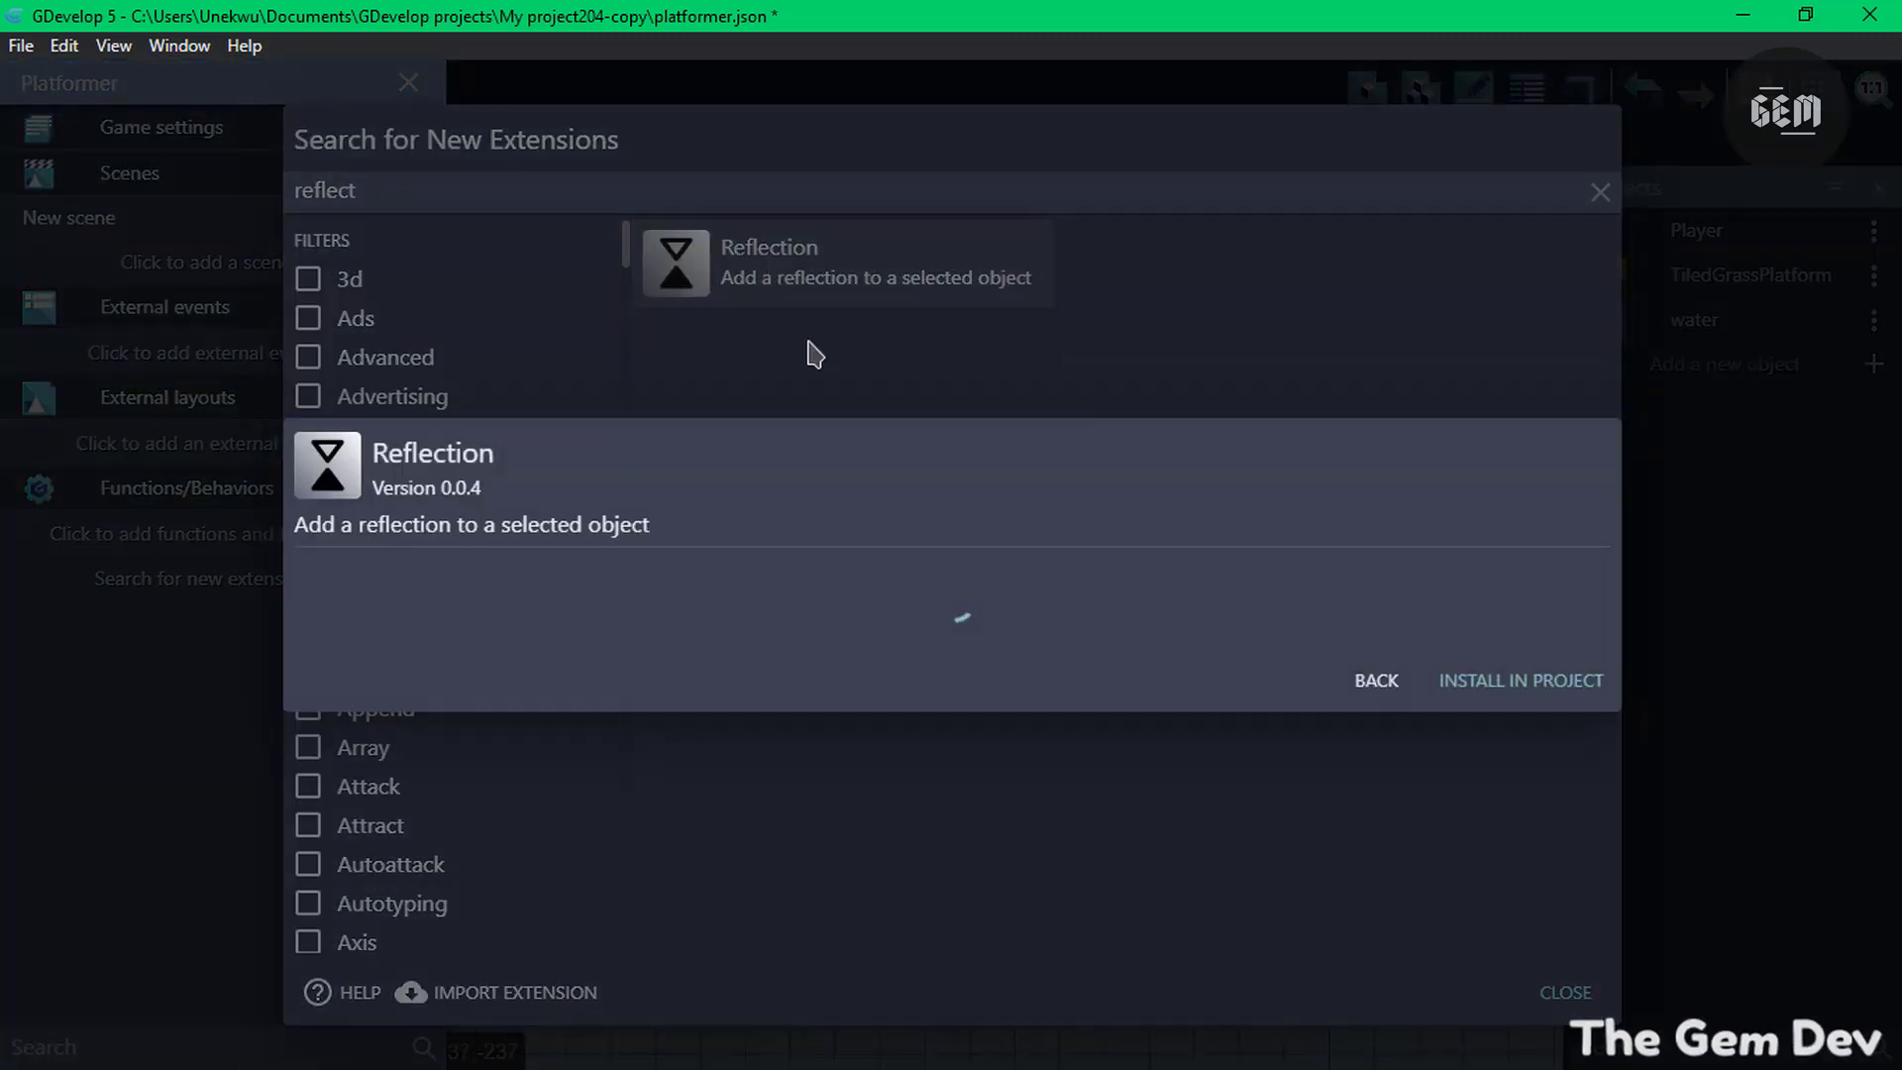
pyautogui.click(1482, 783)
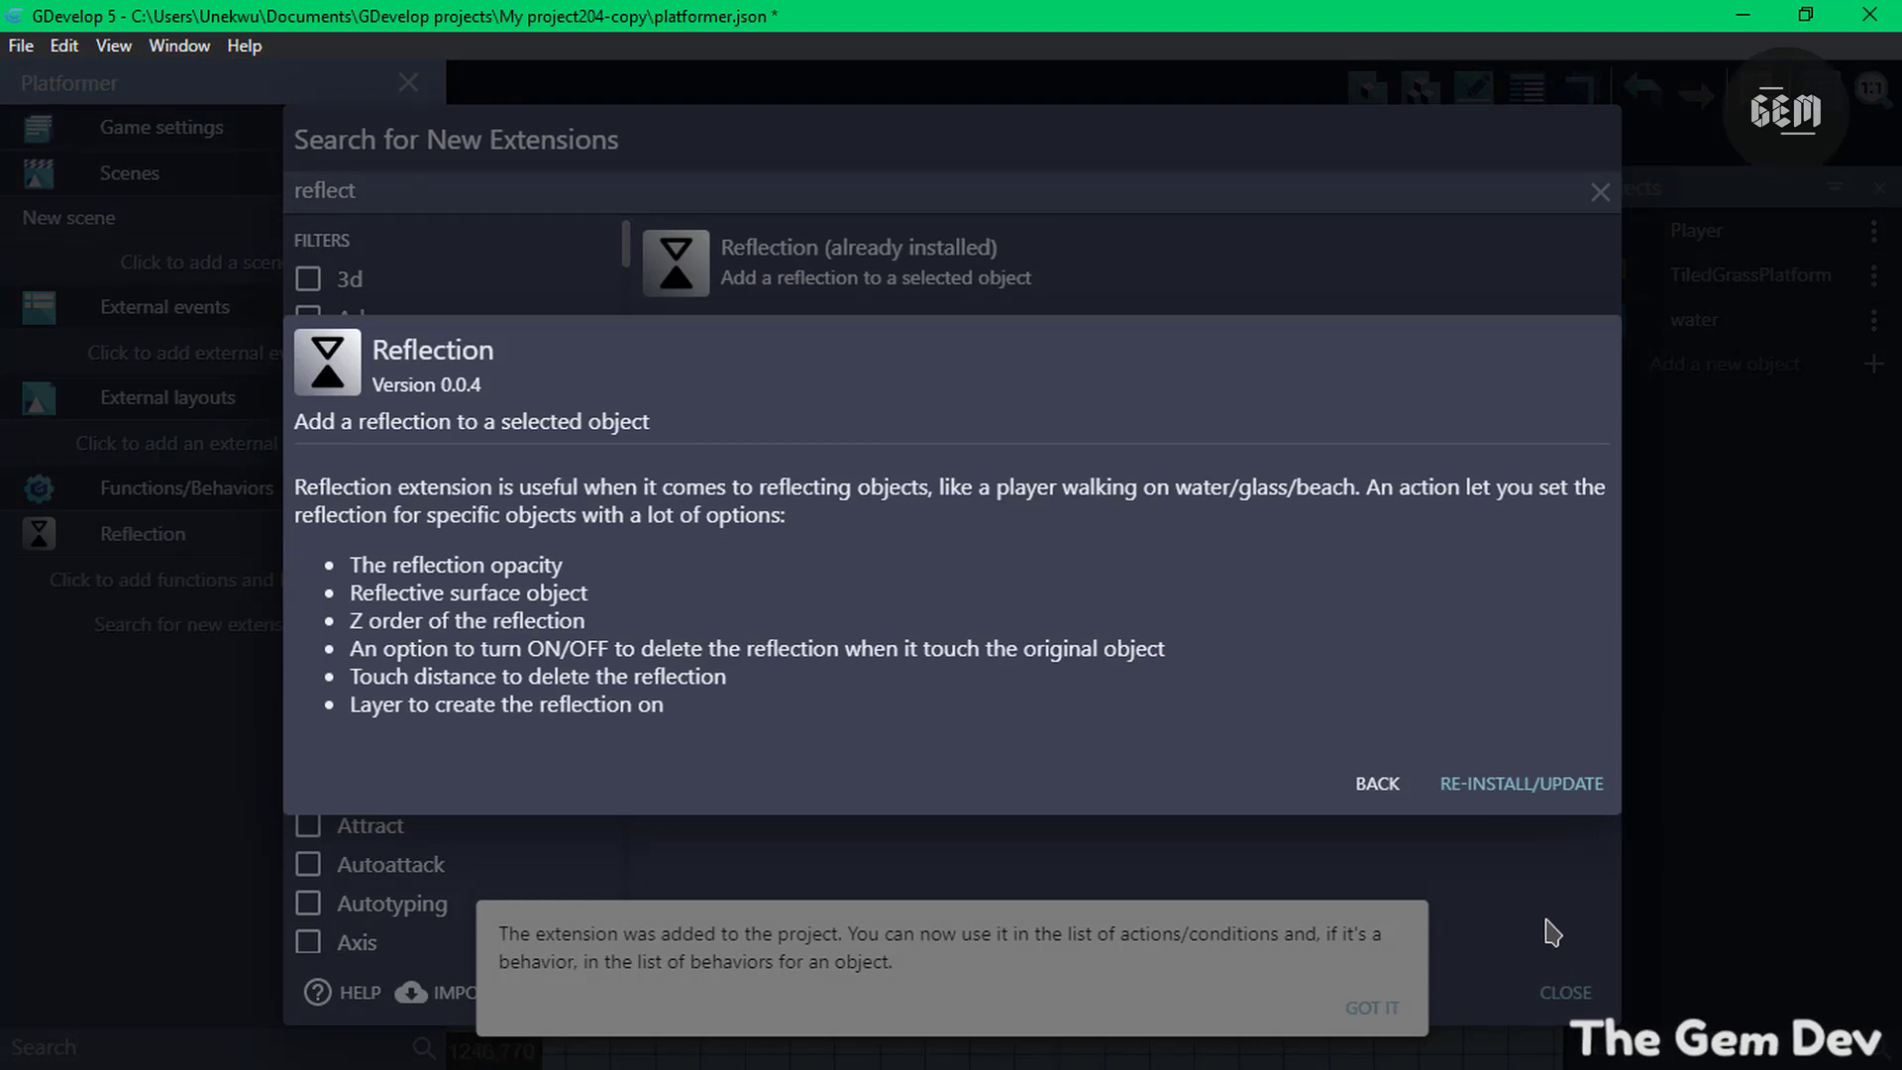
pyautogui.press('Escape')
pyautogui.click(1565, 993)
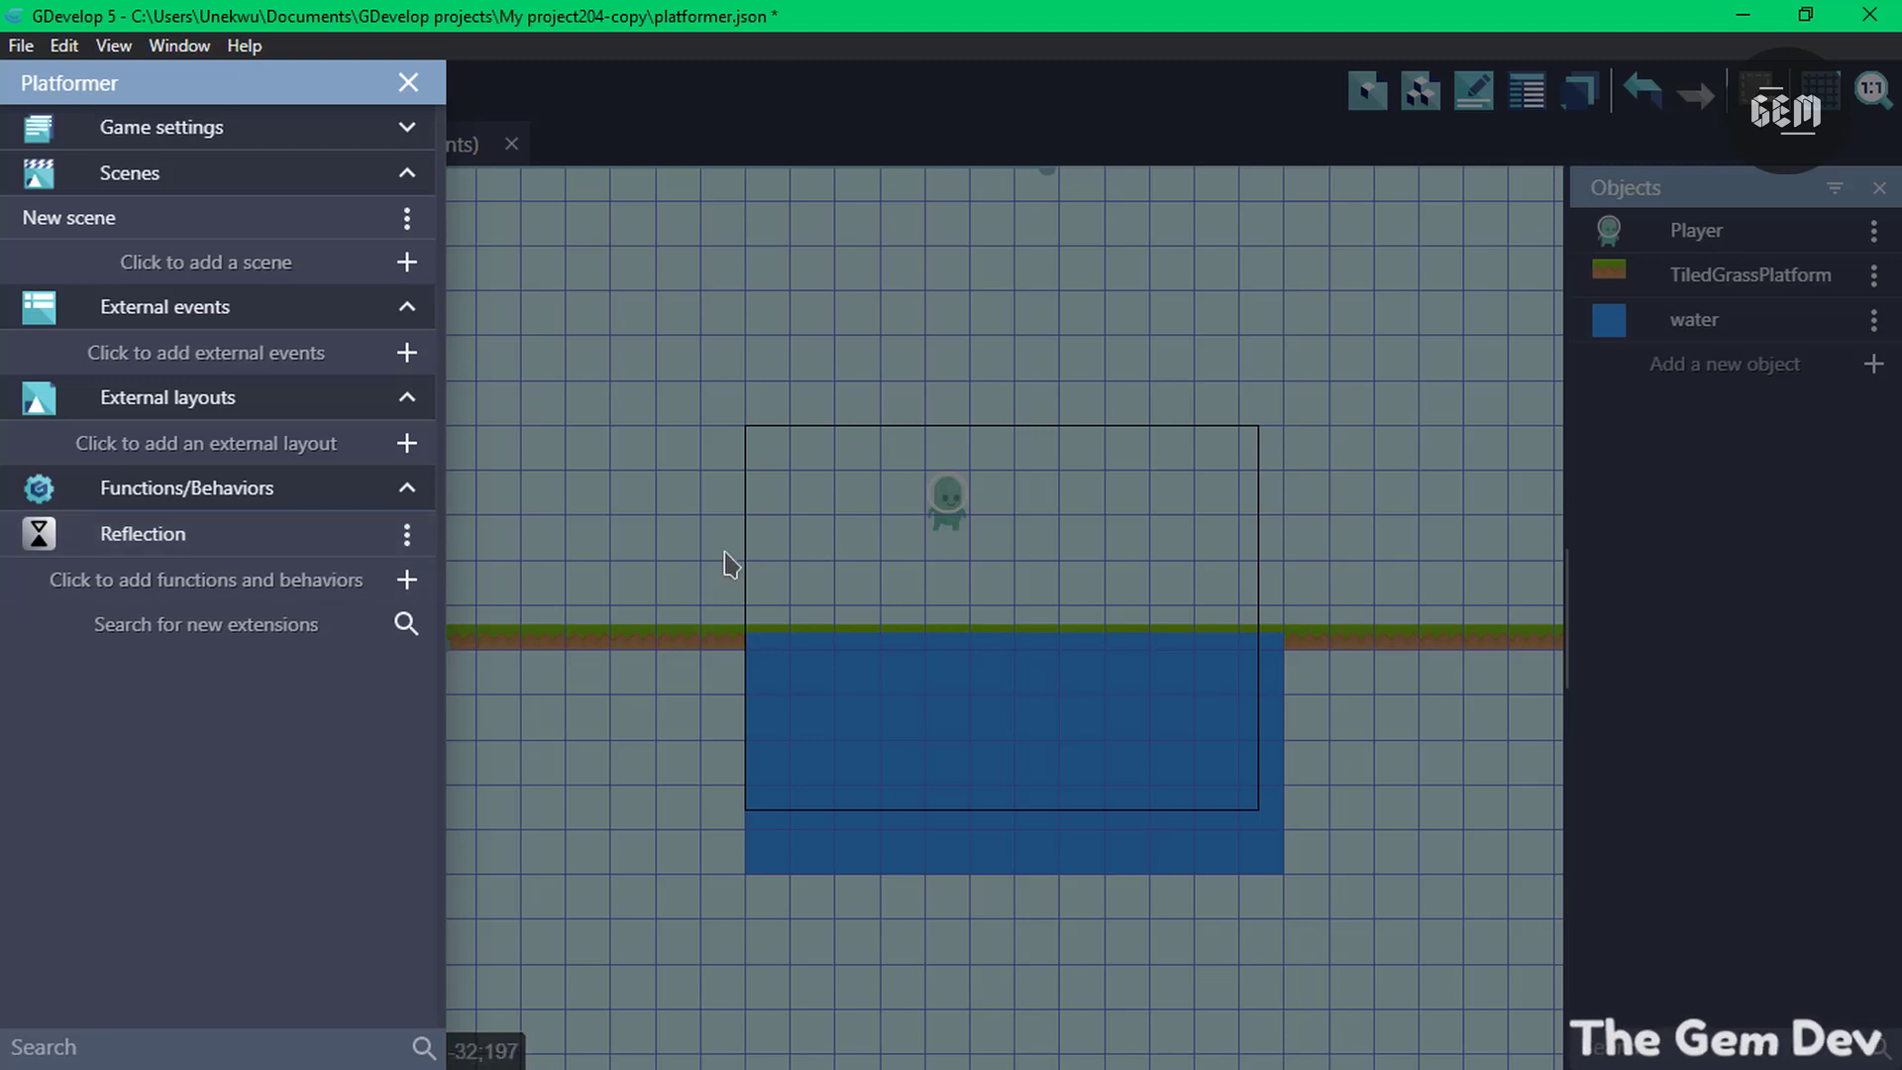
pyautogui.click(790, 472)
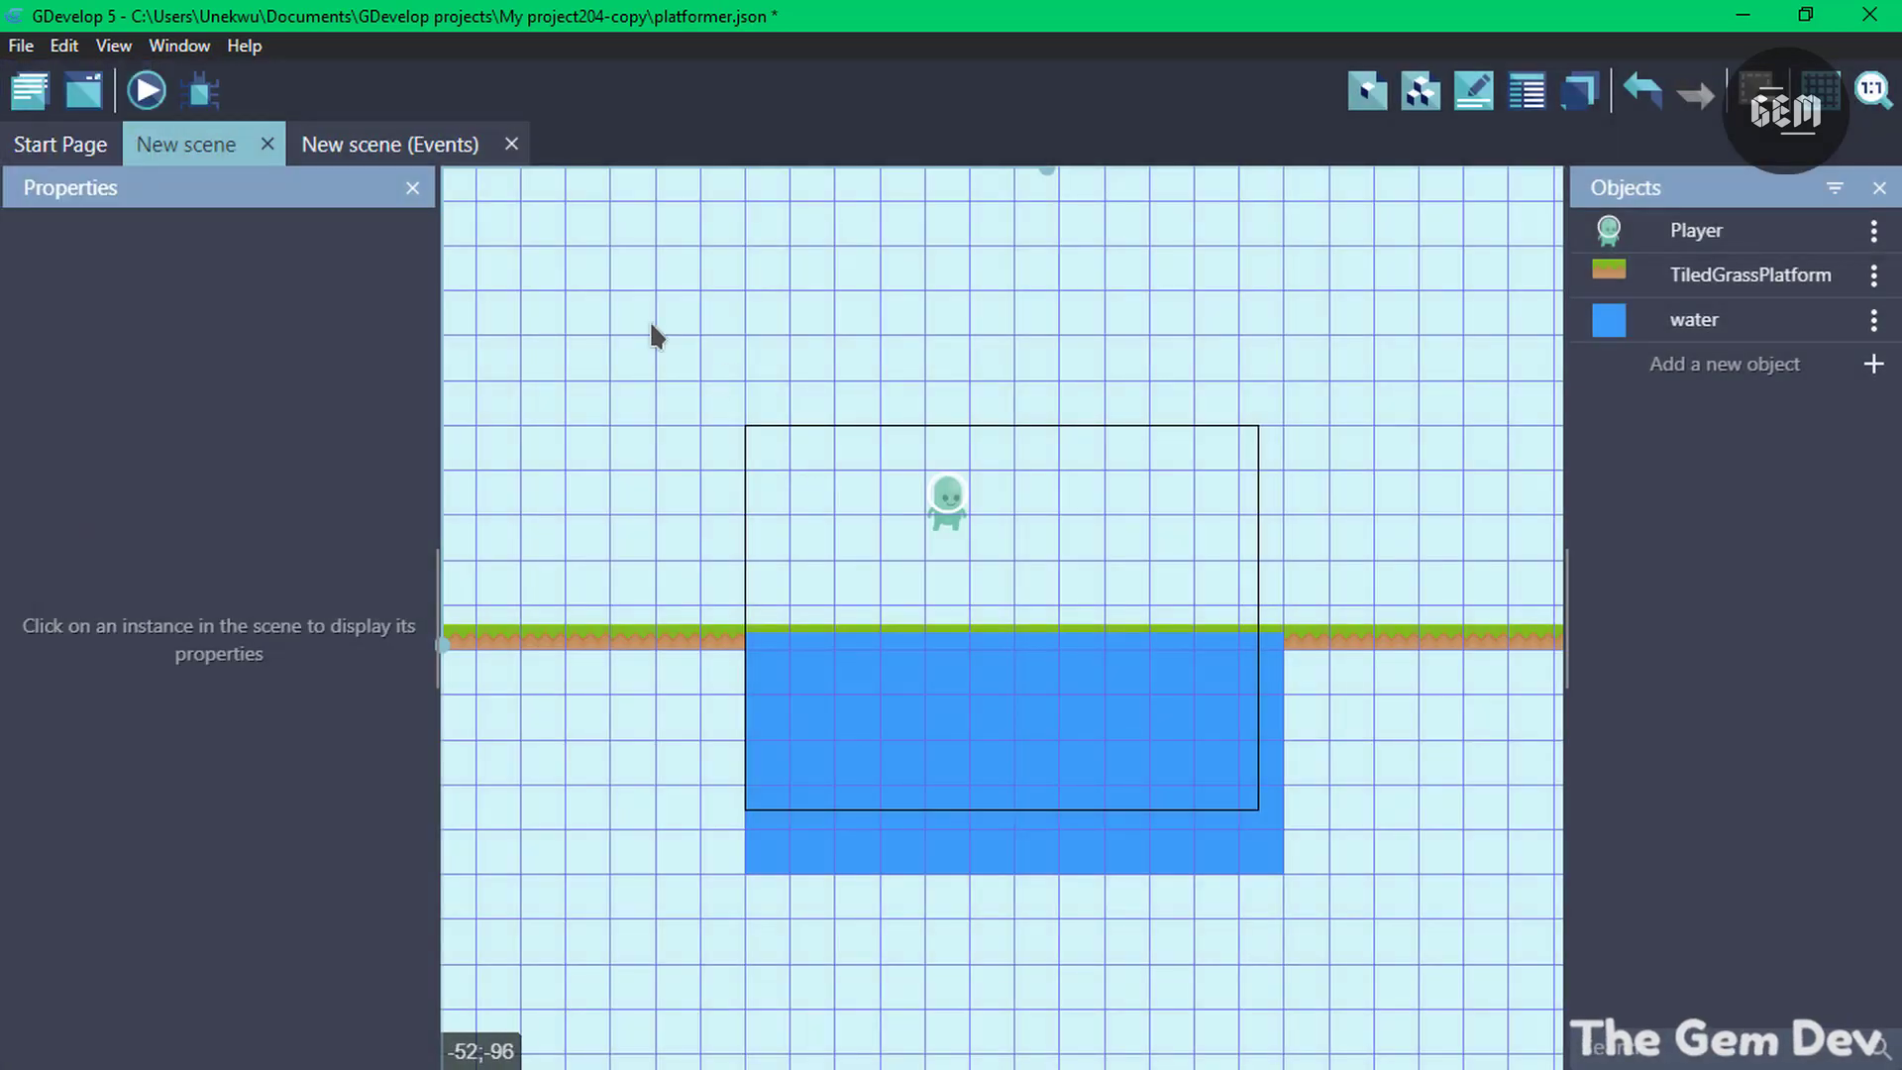
# Compare the current scene and its events with the reflective water in the finished game preview
pyautogui.click(432, 149)
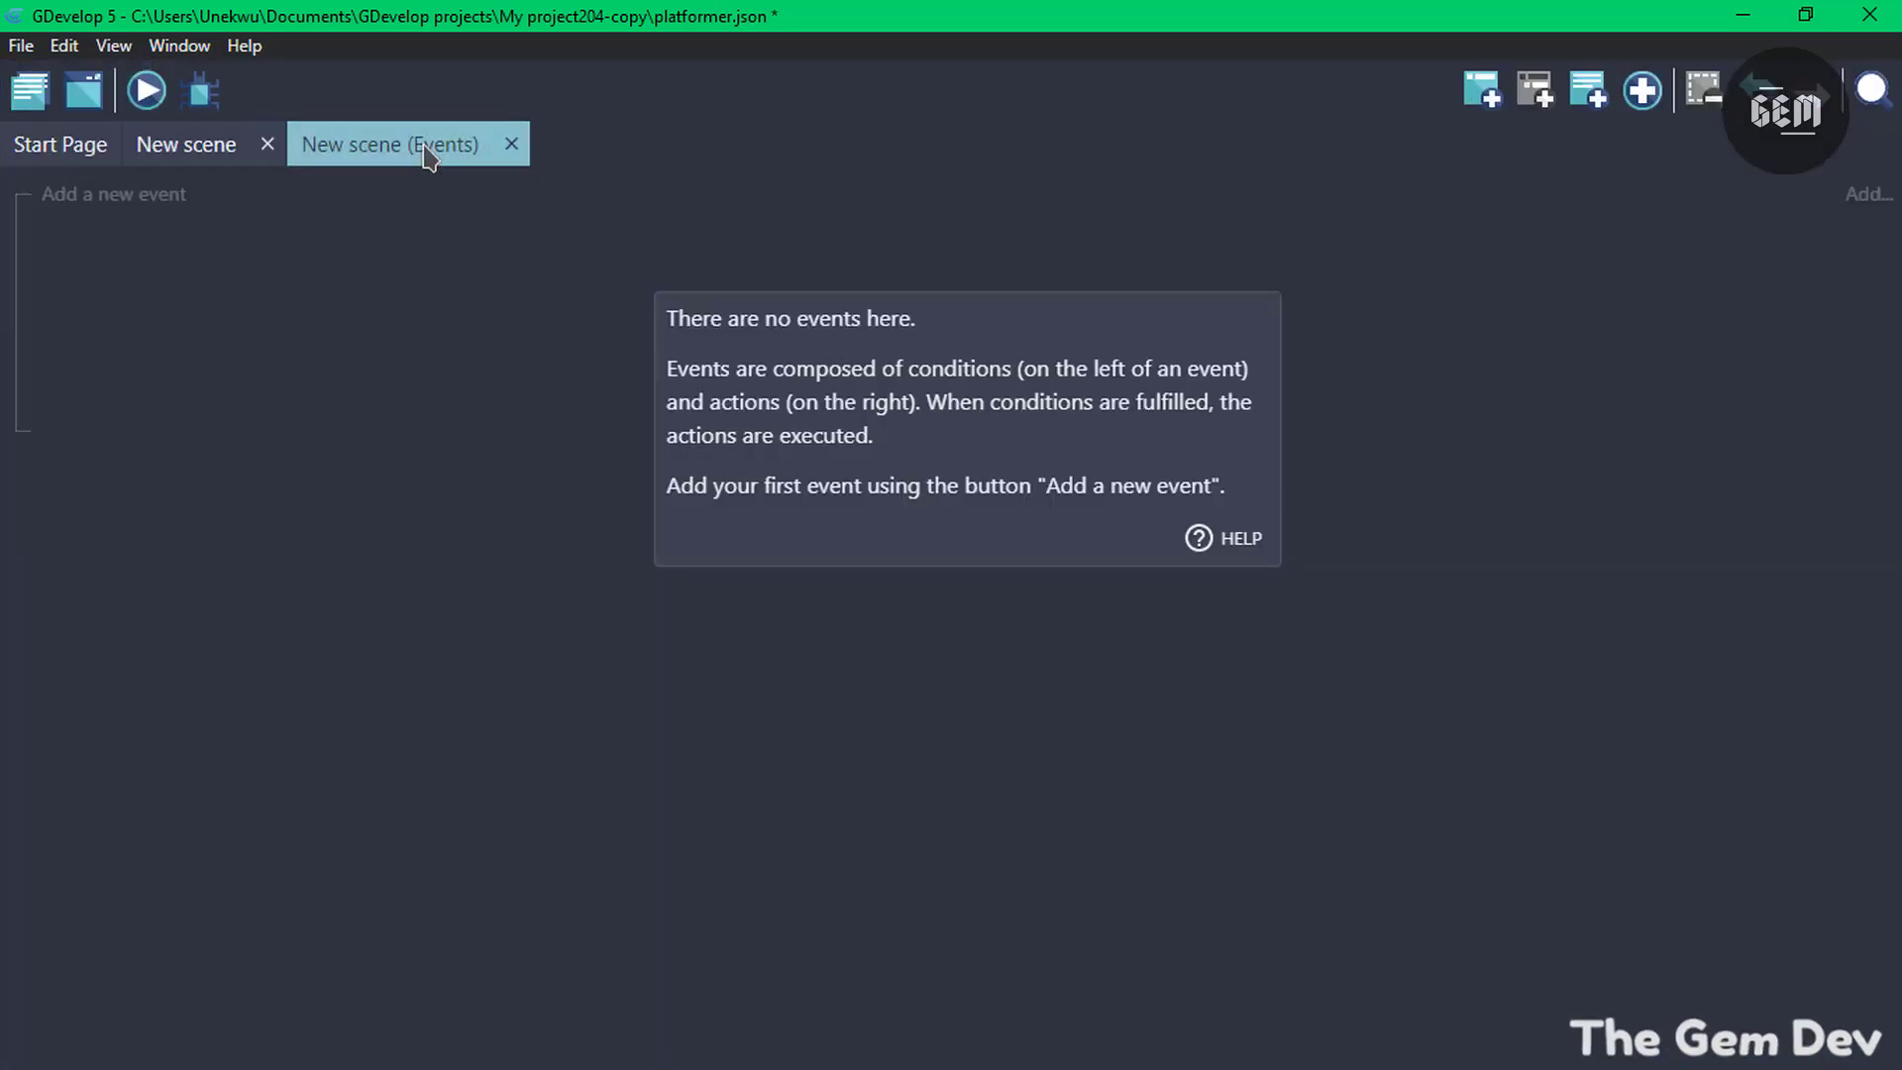
pyautogui.click(188, 159)
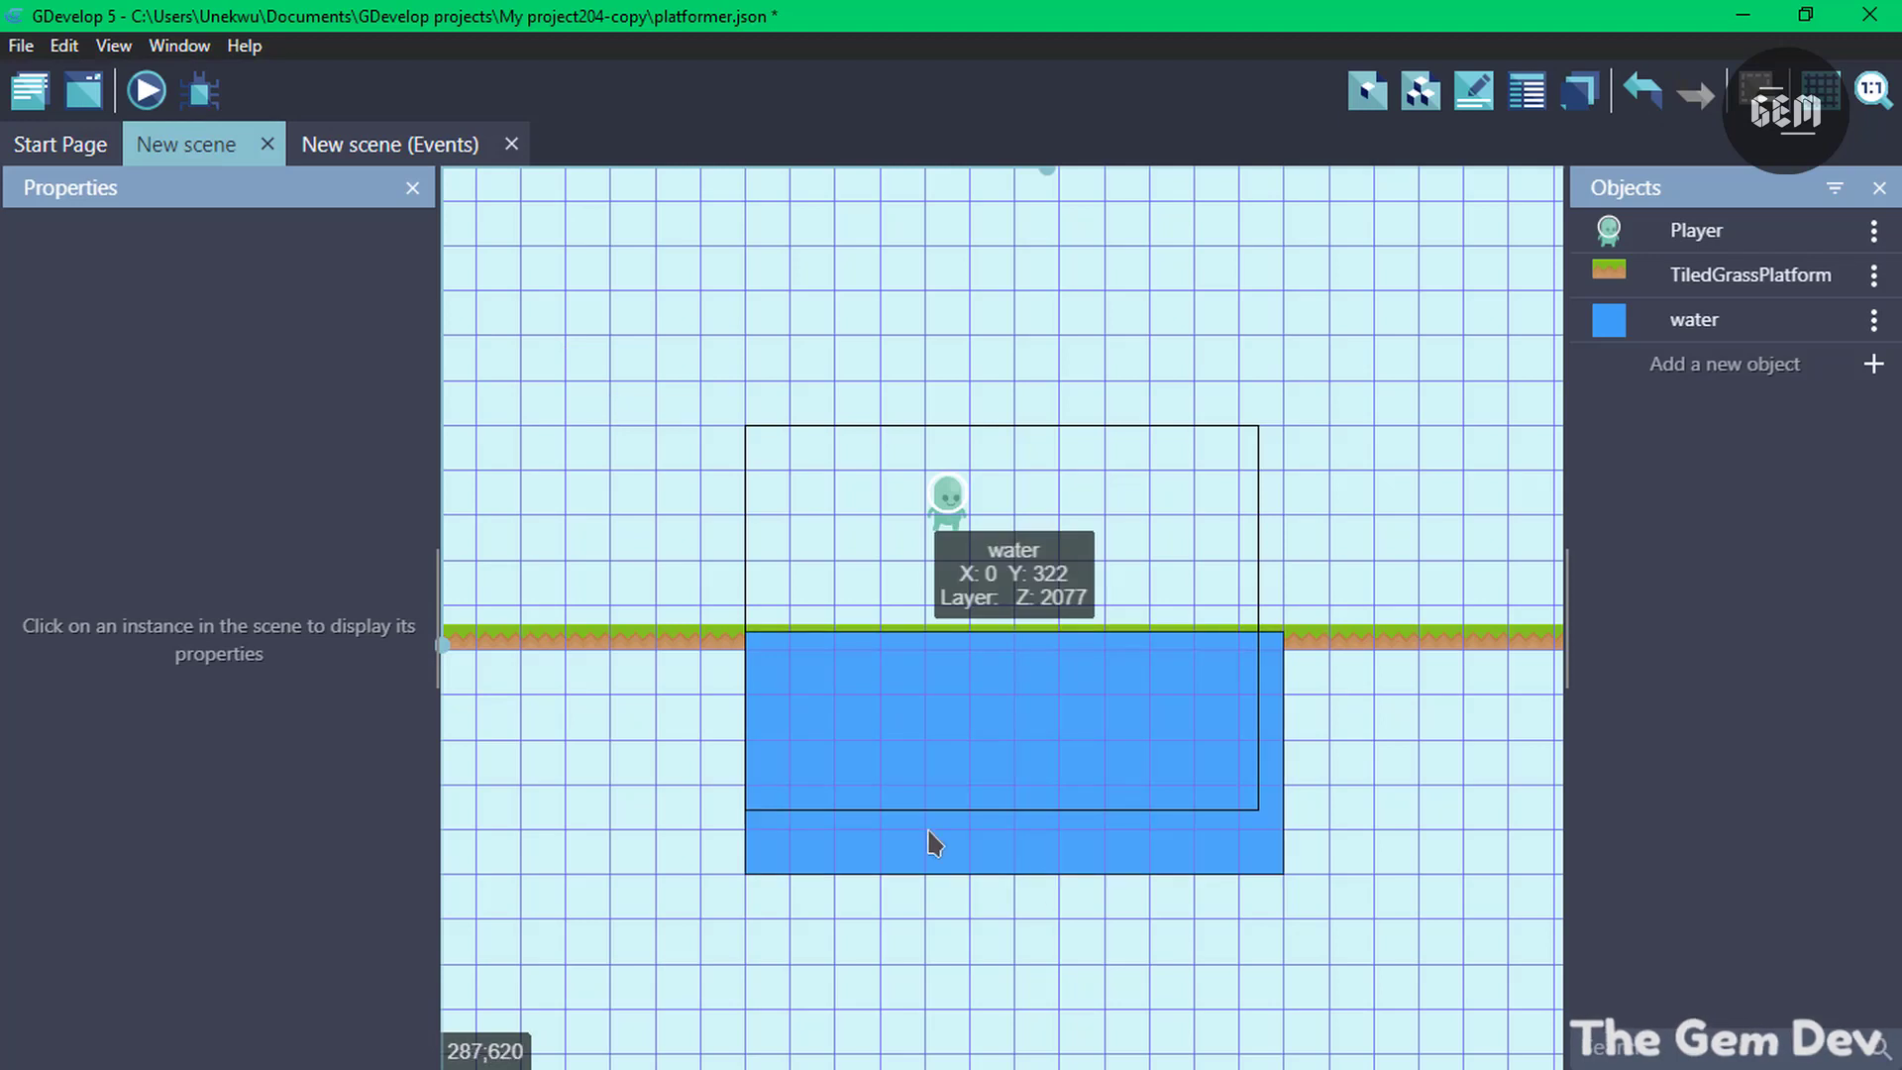
pyautogui.hotkey('alt', 'Tab')
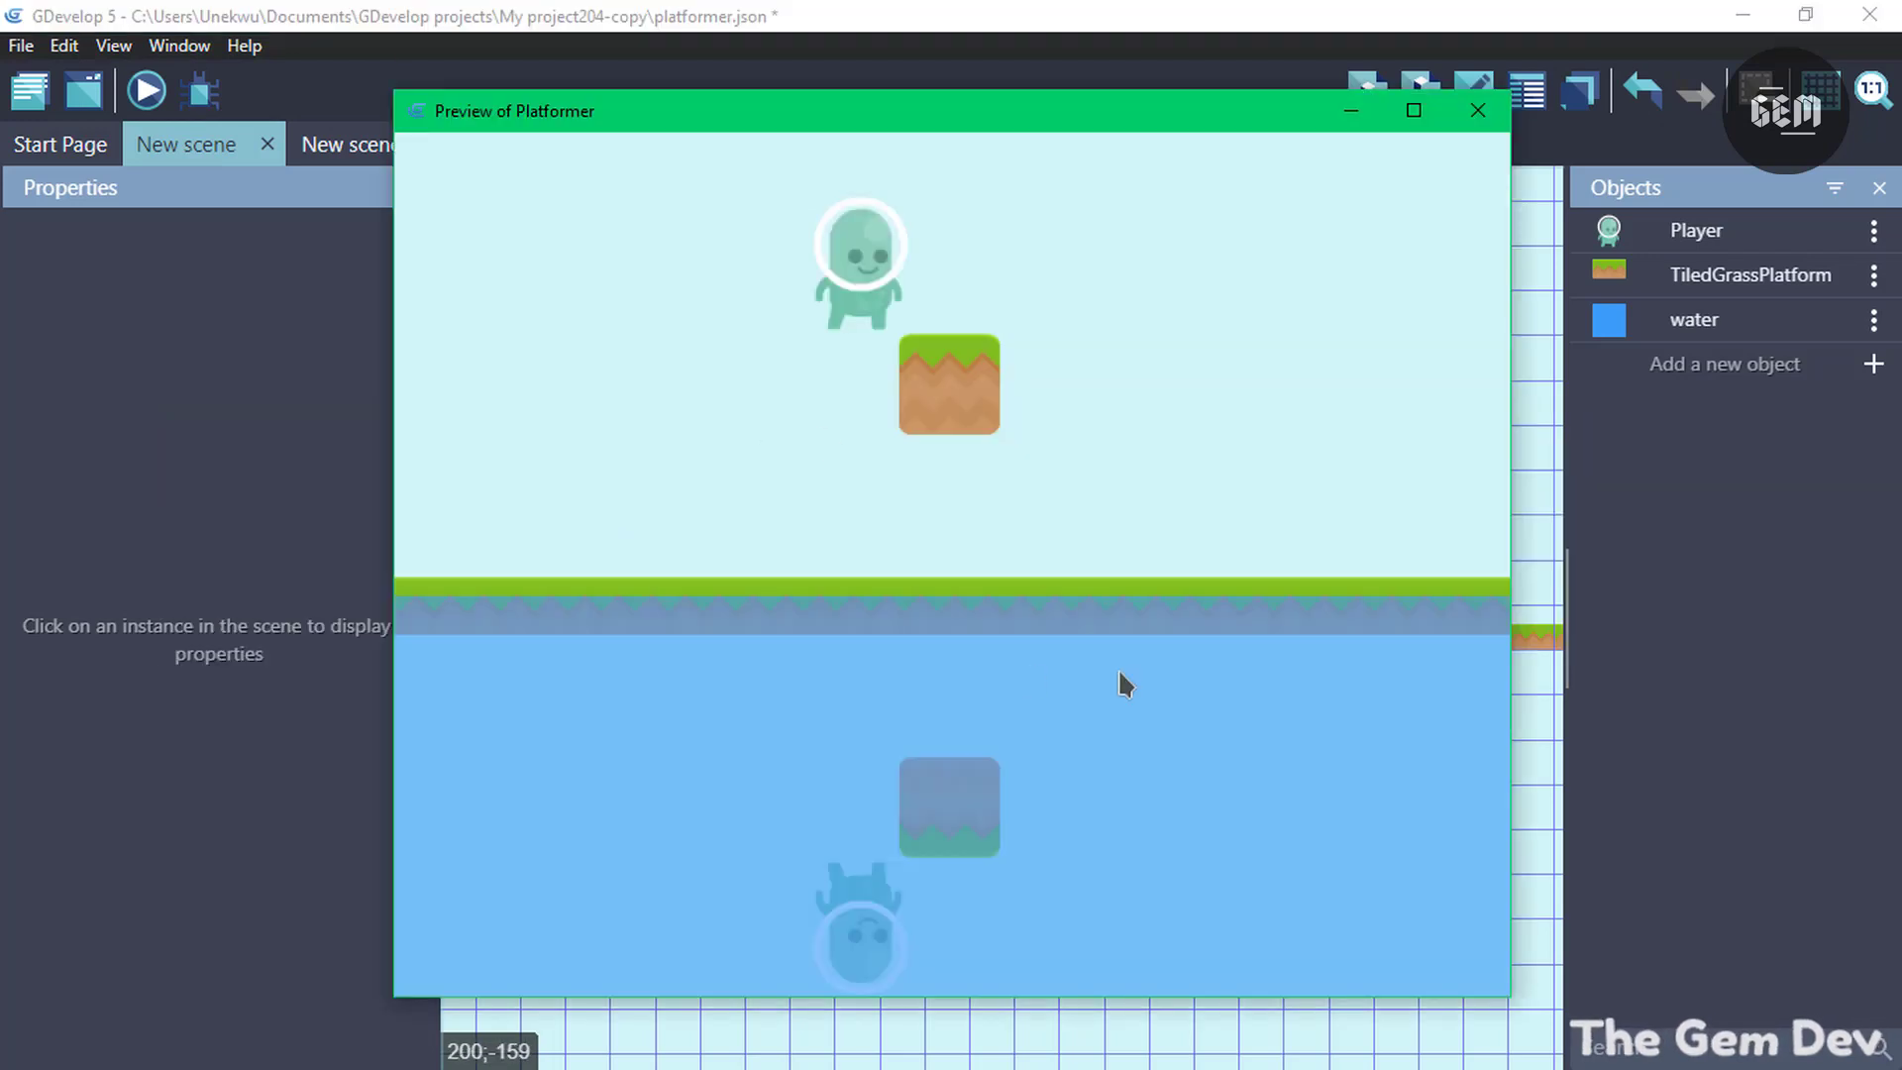
# Add an event without conditions to the scene's events, with an action that sets the water object's opacity to 155
pyautogui.click(374, 143)
pyautogui.click(376, 144)
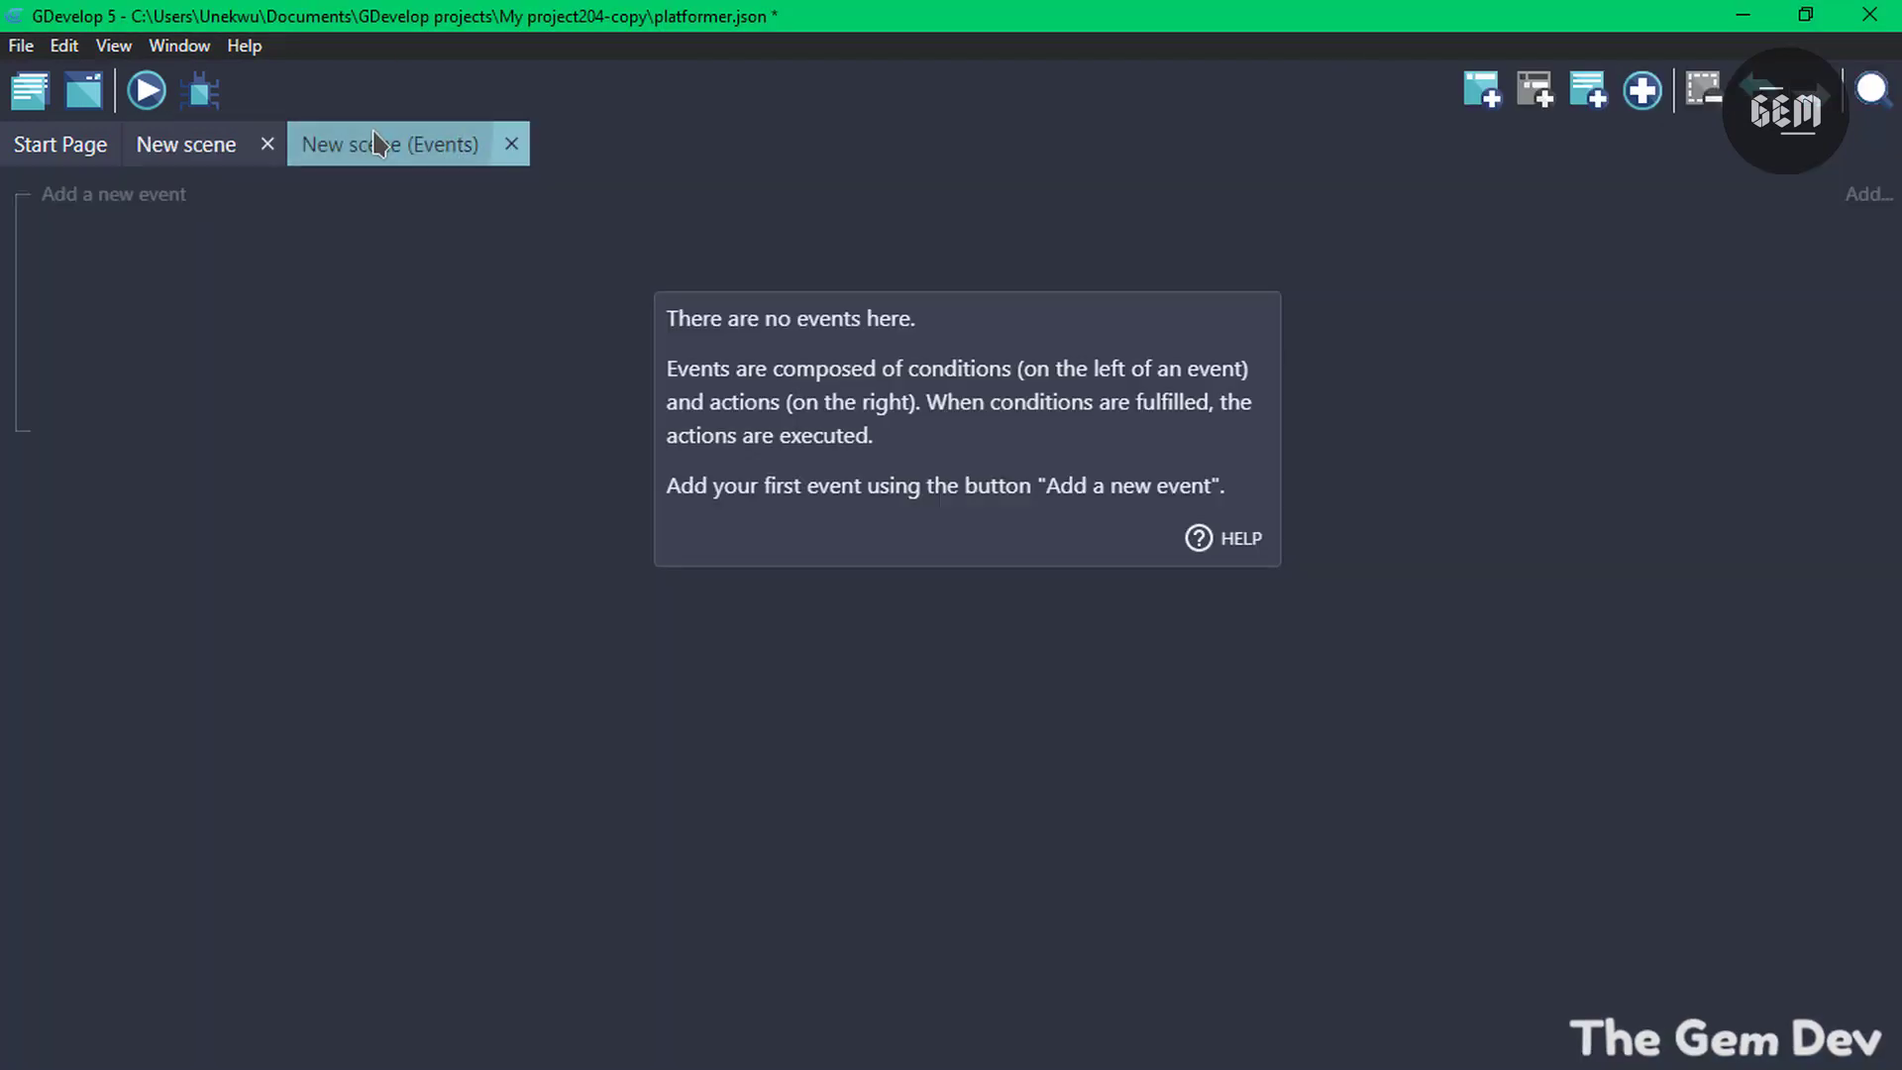
pyautogui.click(119, 198)
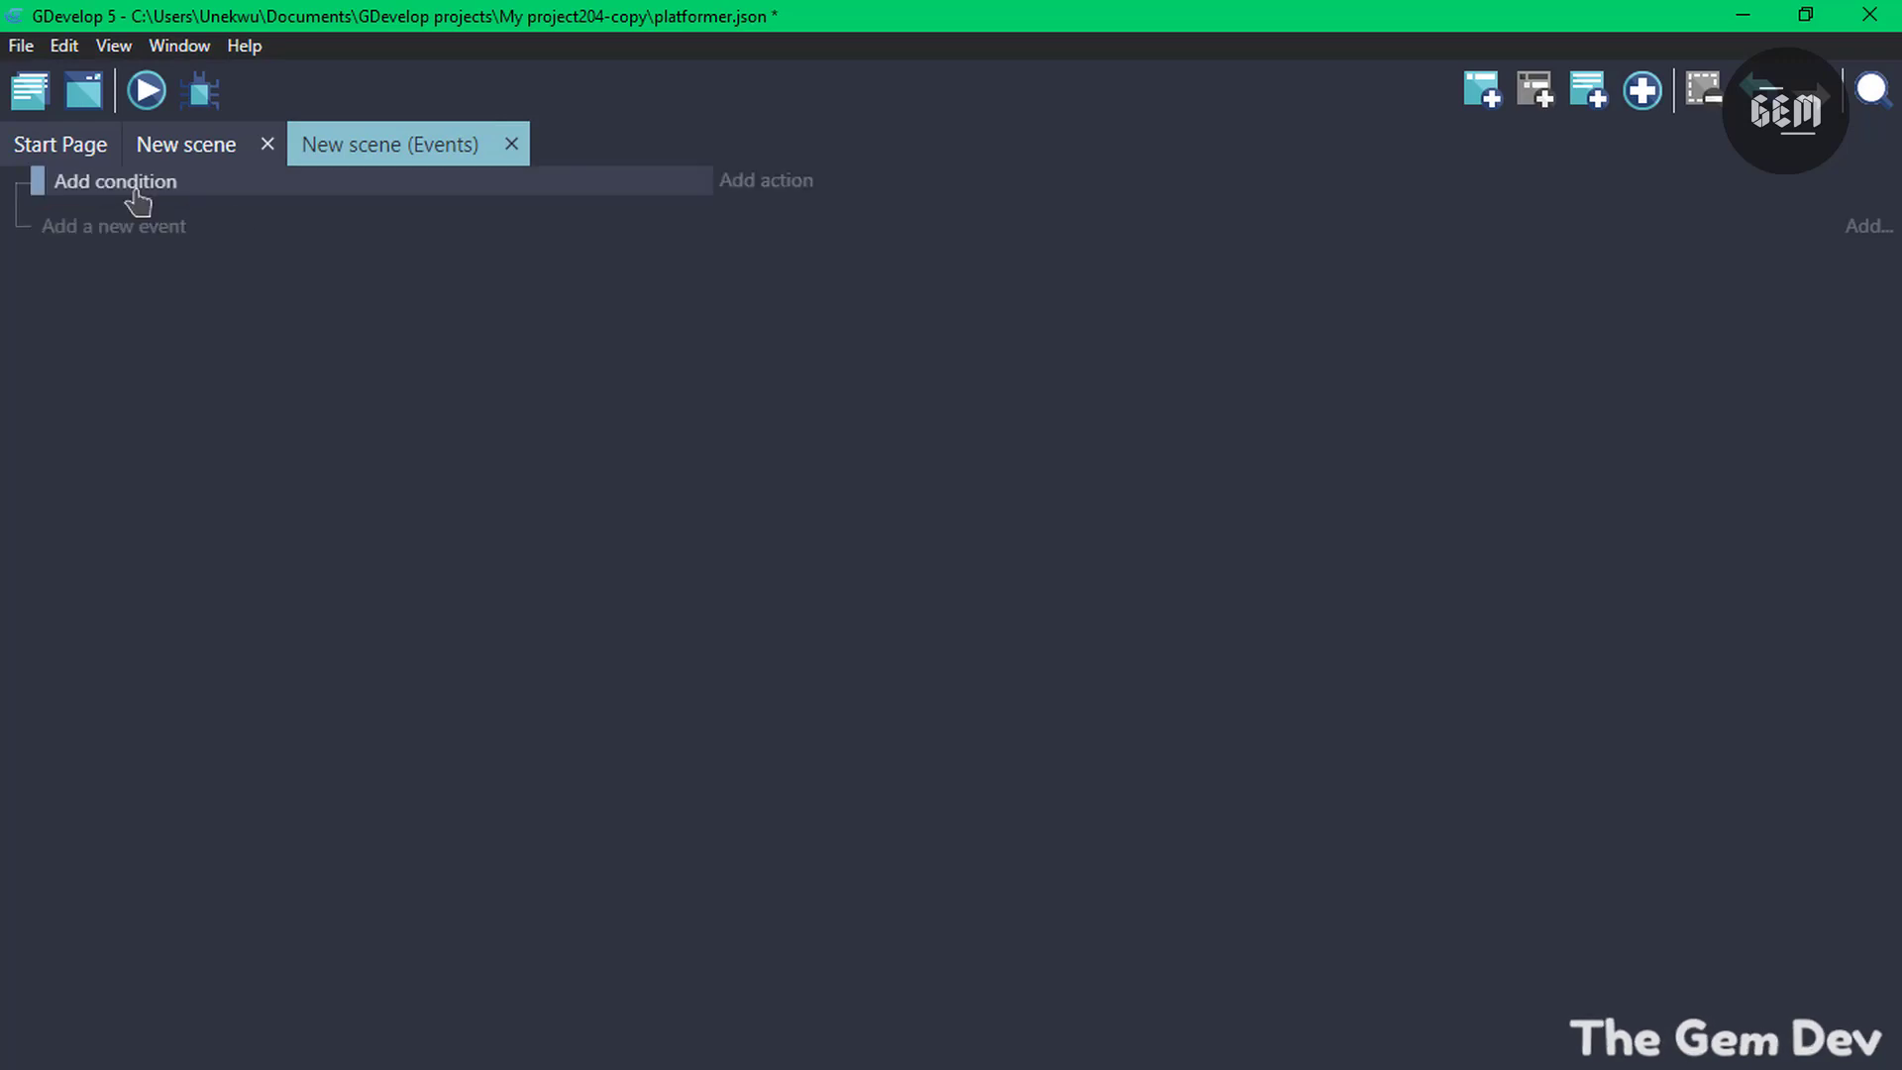
pyautogui.click(756, 193)
pyautogui.click(169, 463)
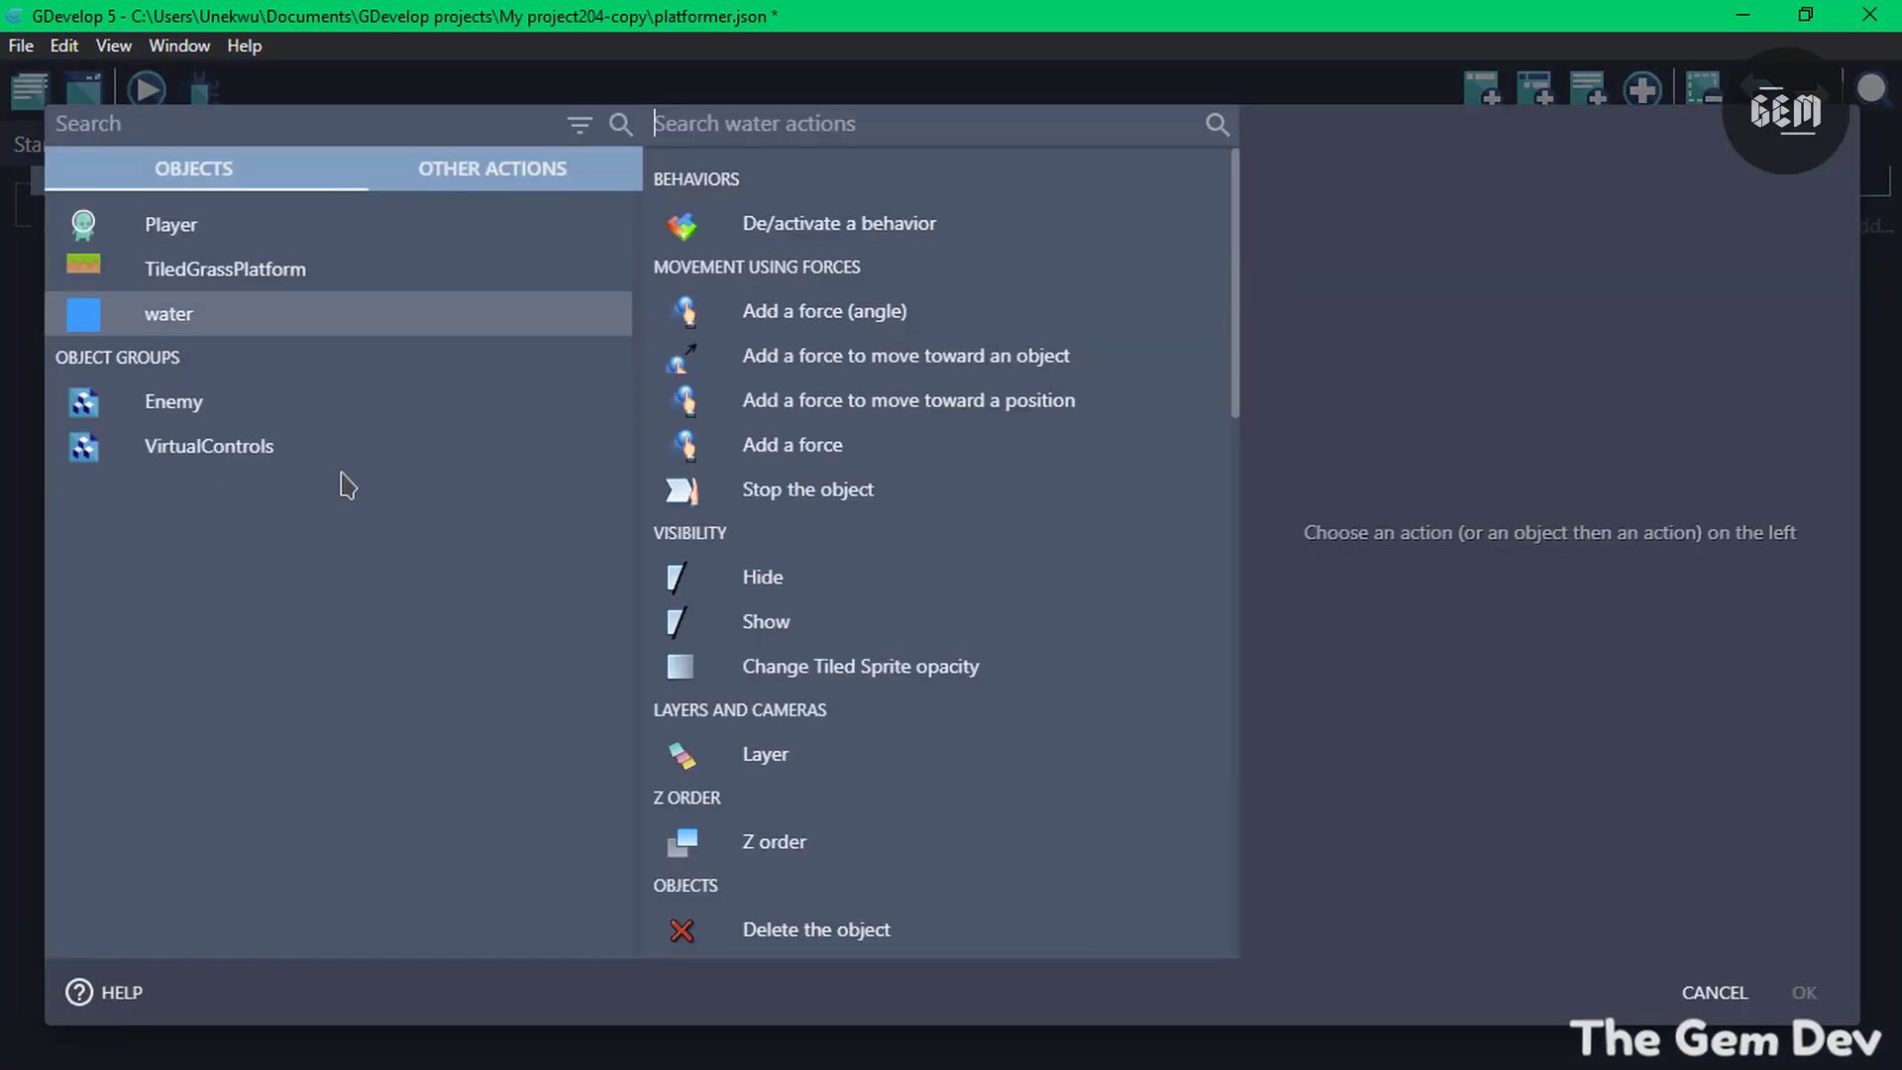
pyautogui.write('opa')
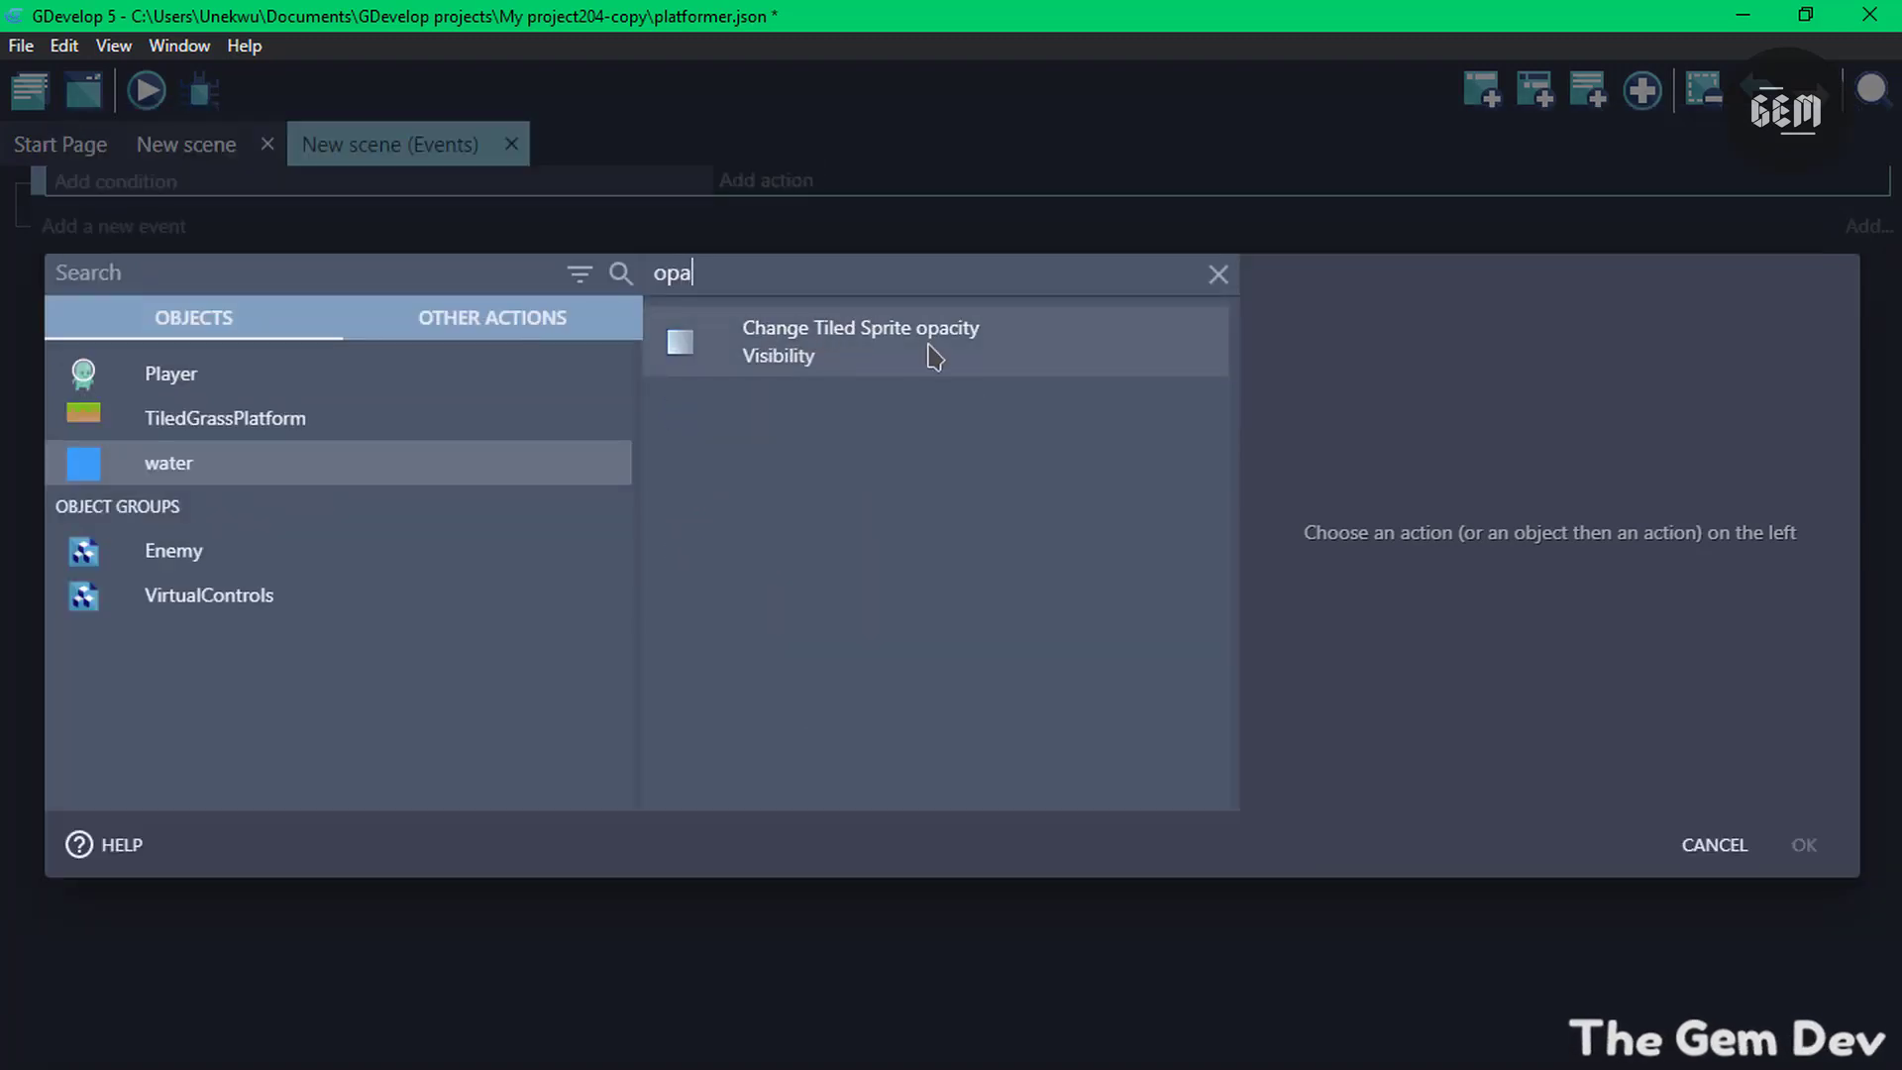
pyautogui.click(931, 355)
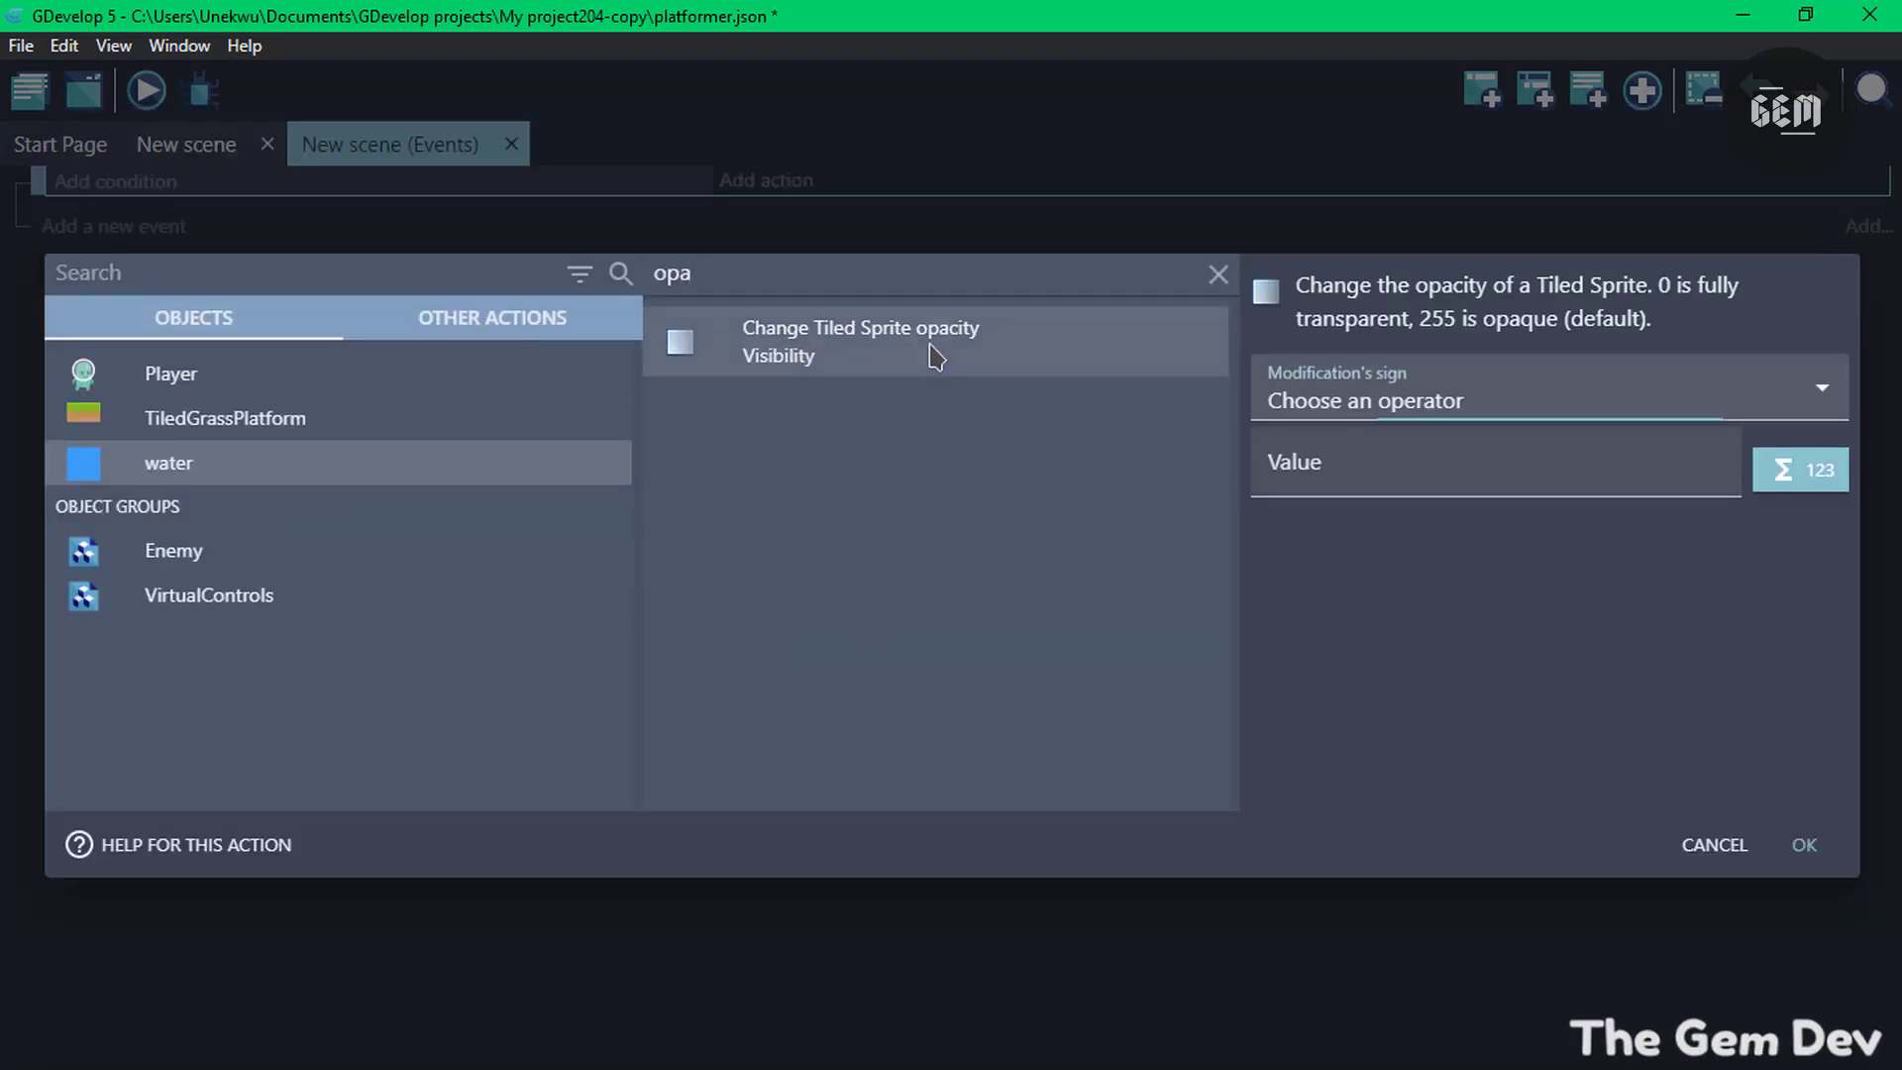
pyautogui.click(1328, 401)
pyautogui.click(1342, 463)
pyautogui.click(1356, 492)
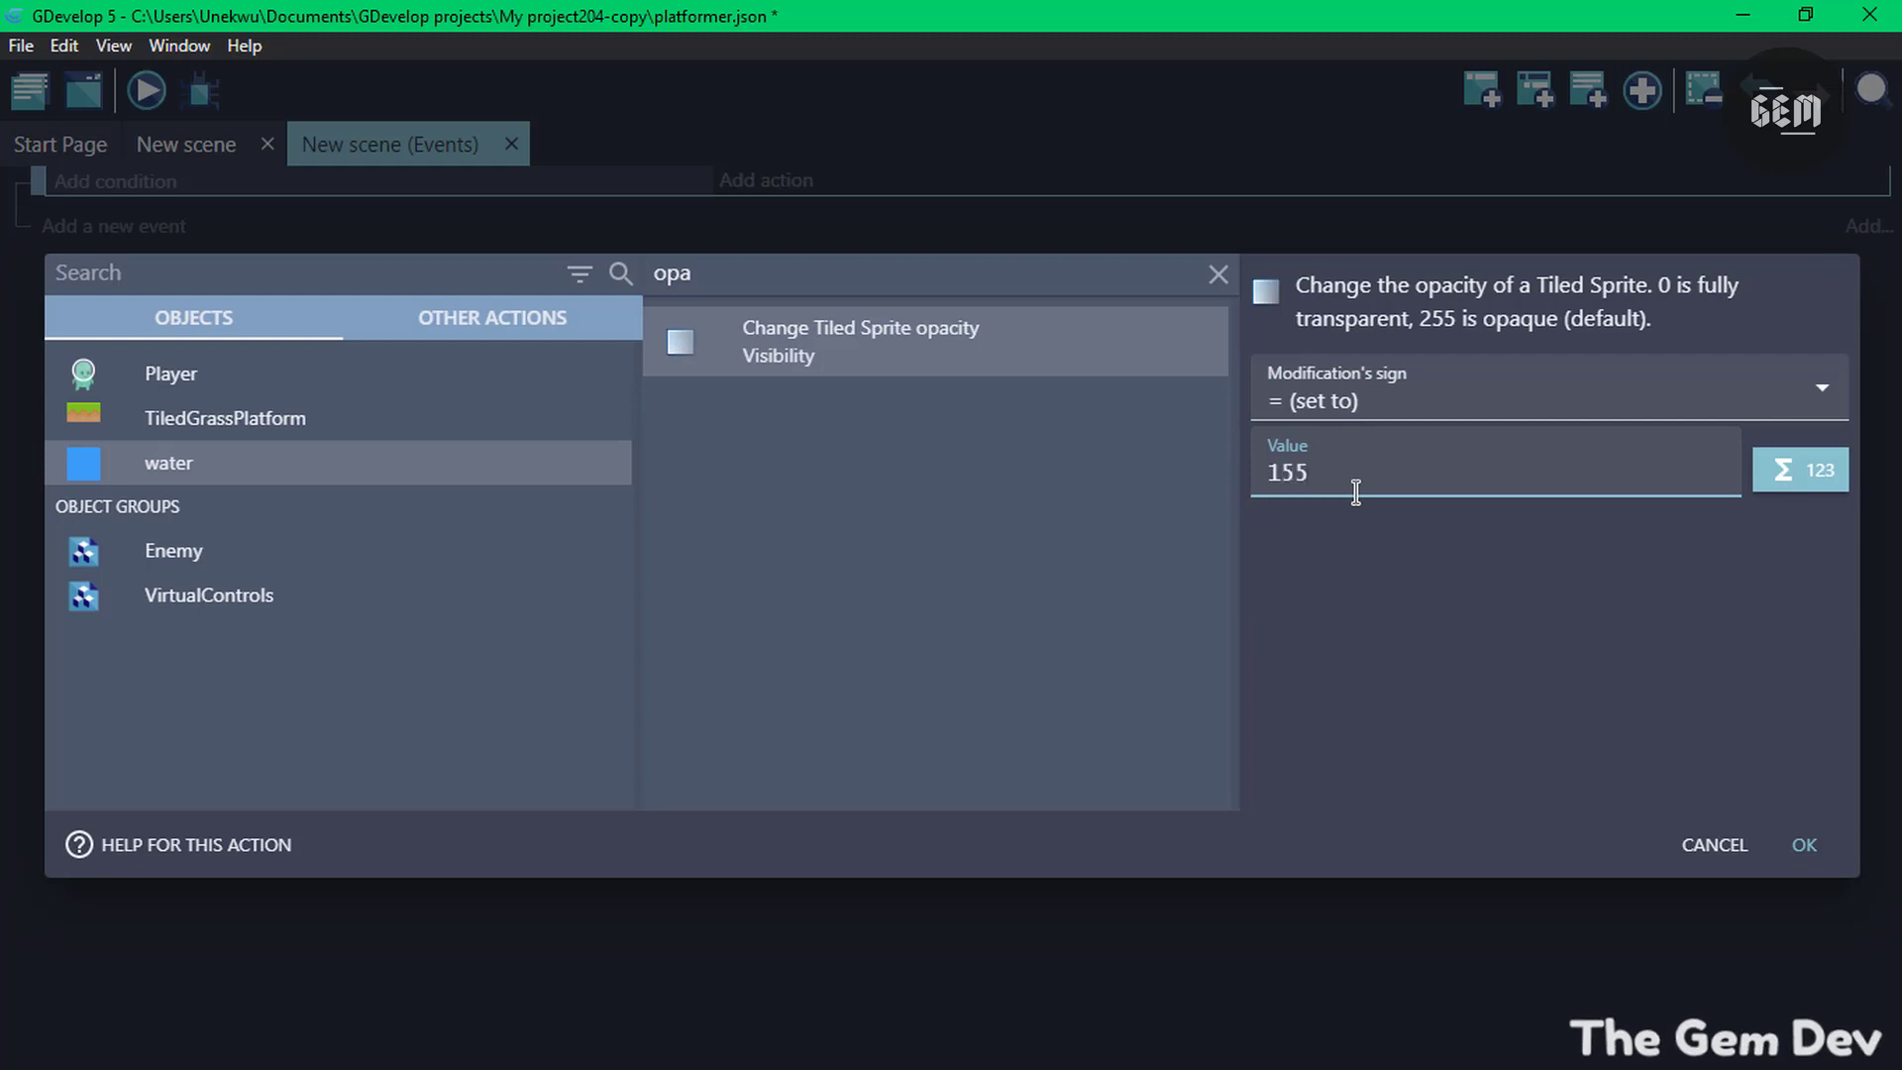
pyautogui.click(1804, 844)
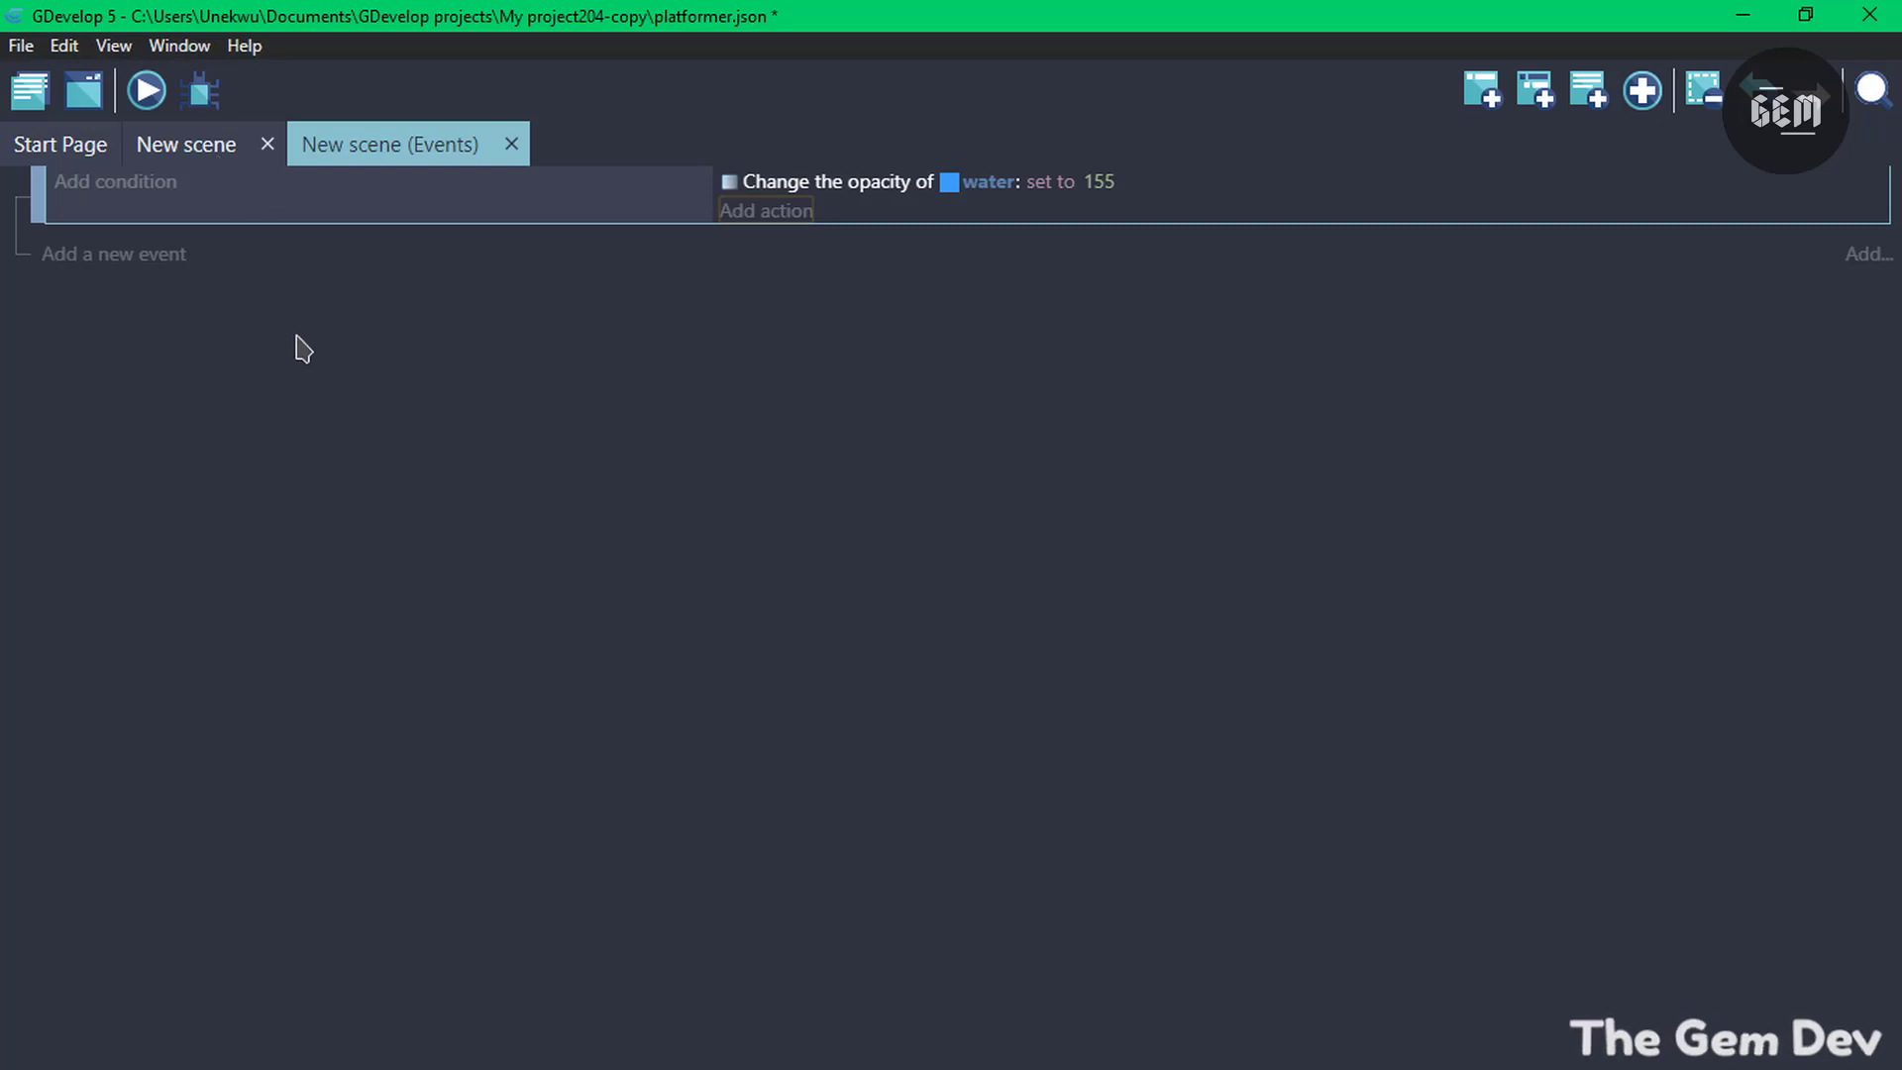
# Duplicate the Player object and name the copy Player_reflection
pyautogui.click(177, 154)
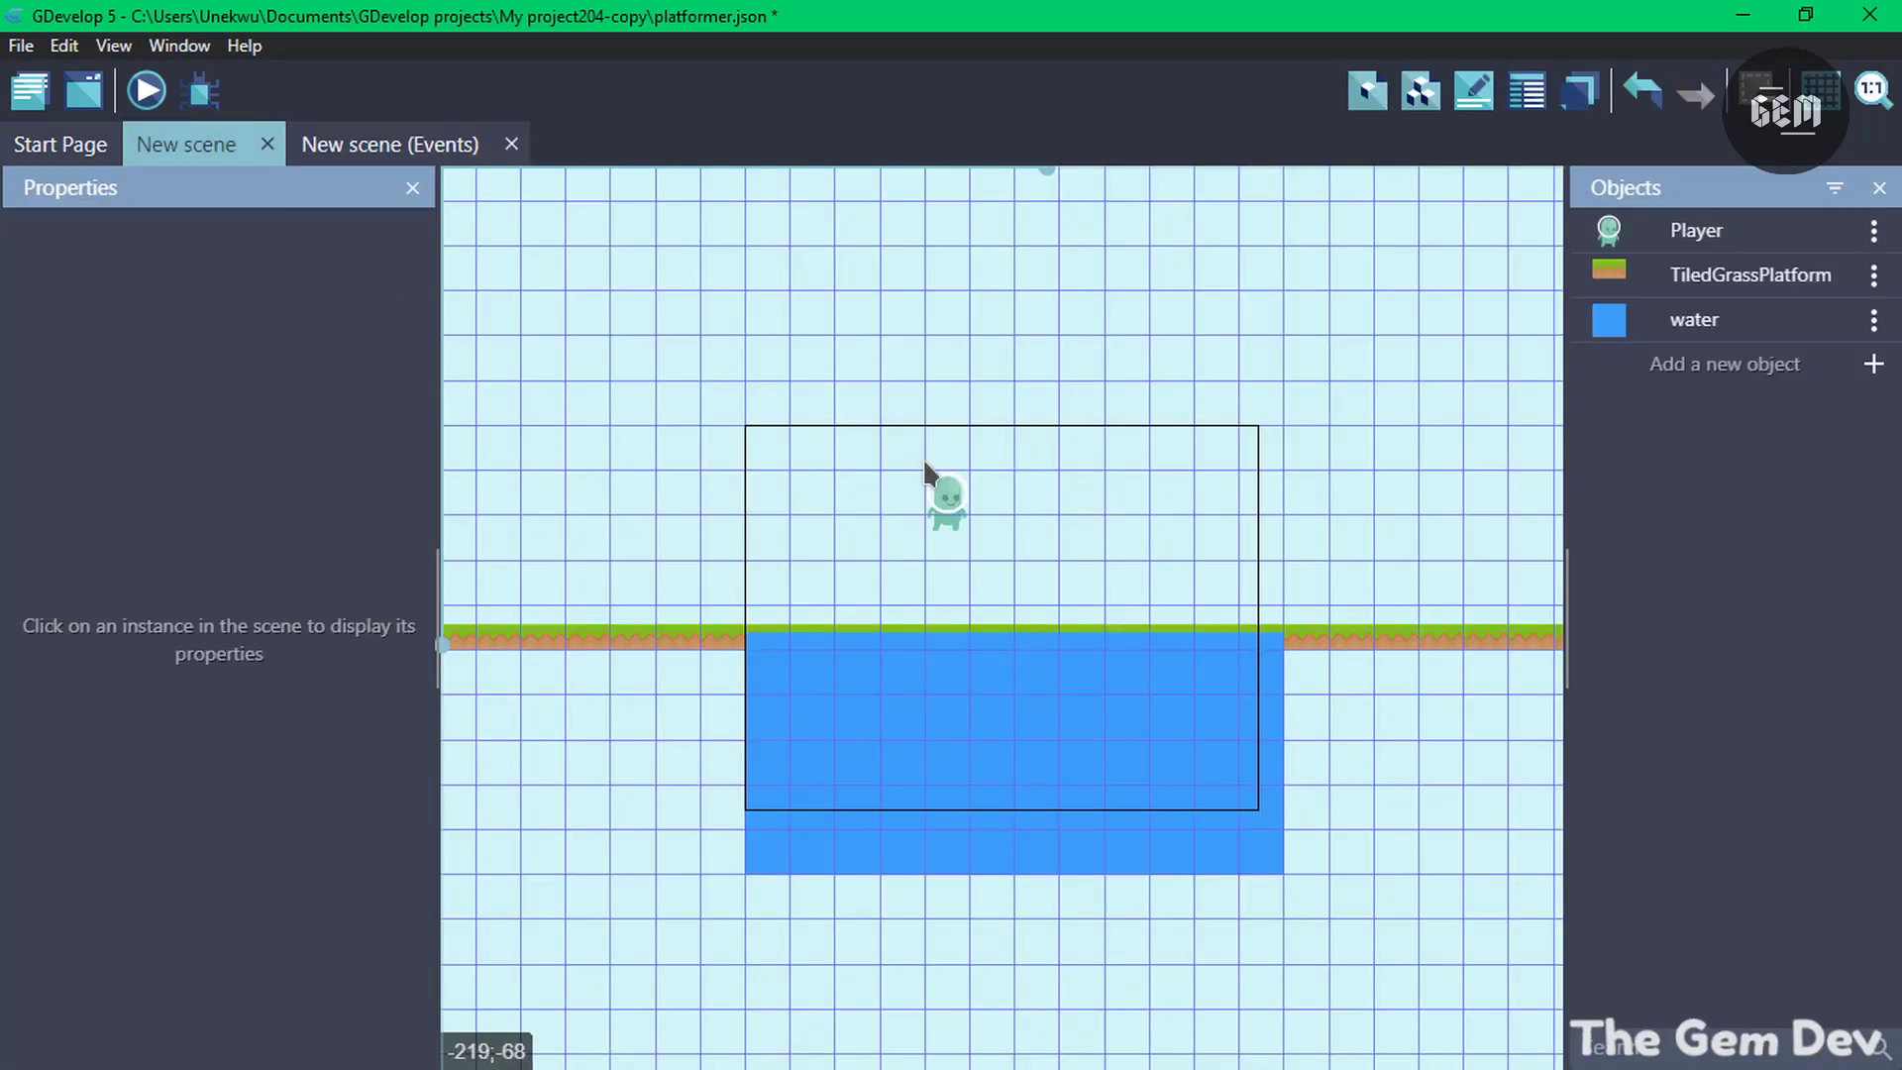
pyautogui.click(1872, 231)
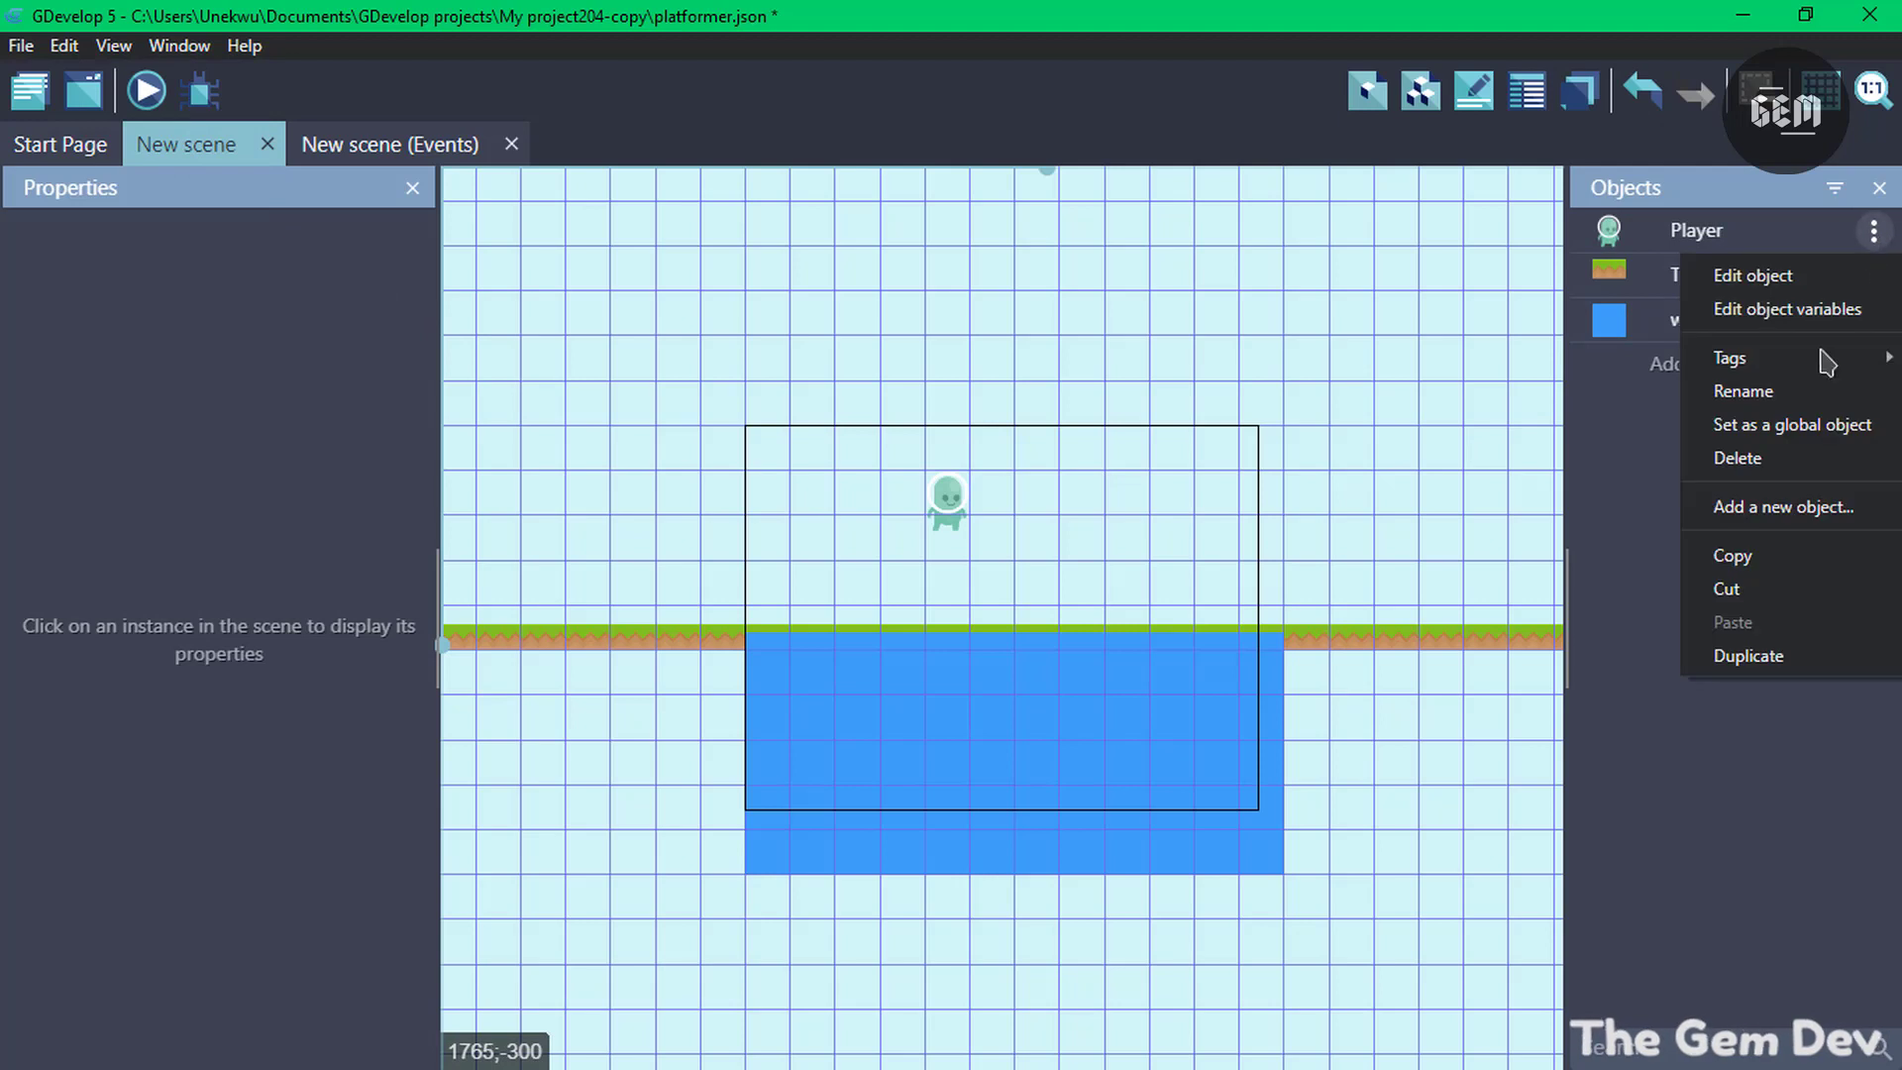
pyautogui.click(1740, 654)
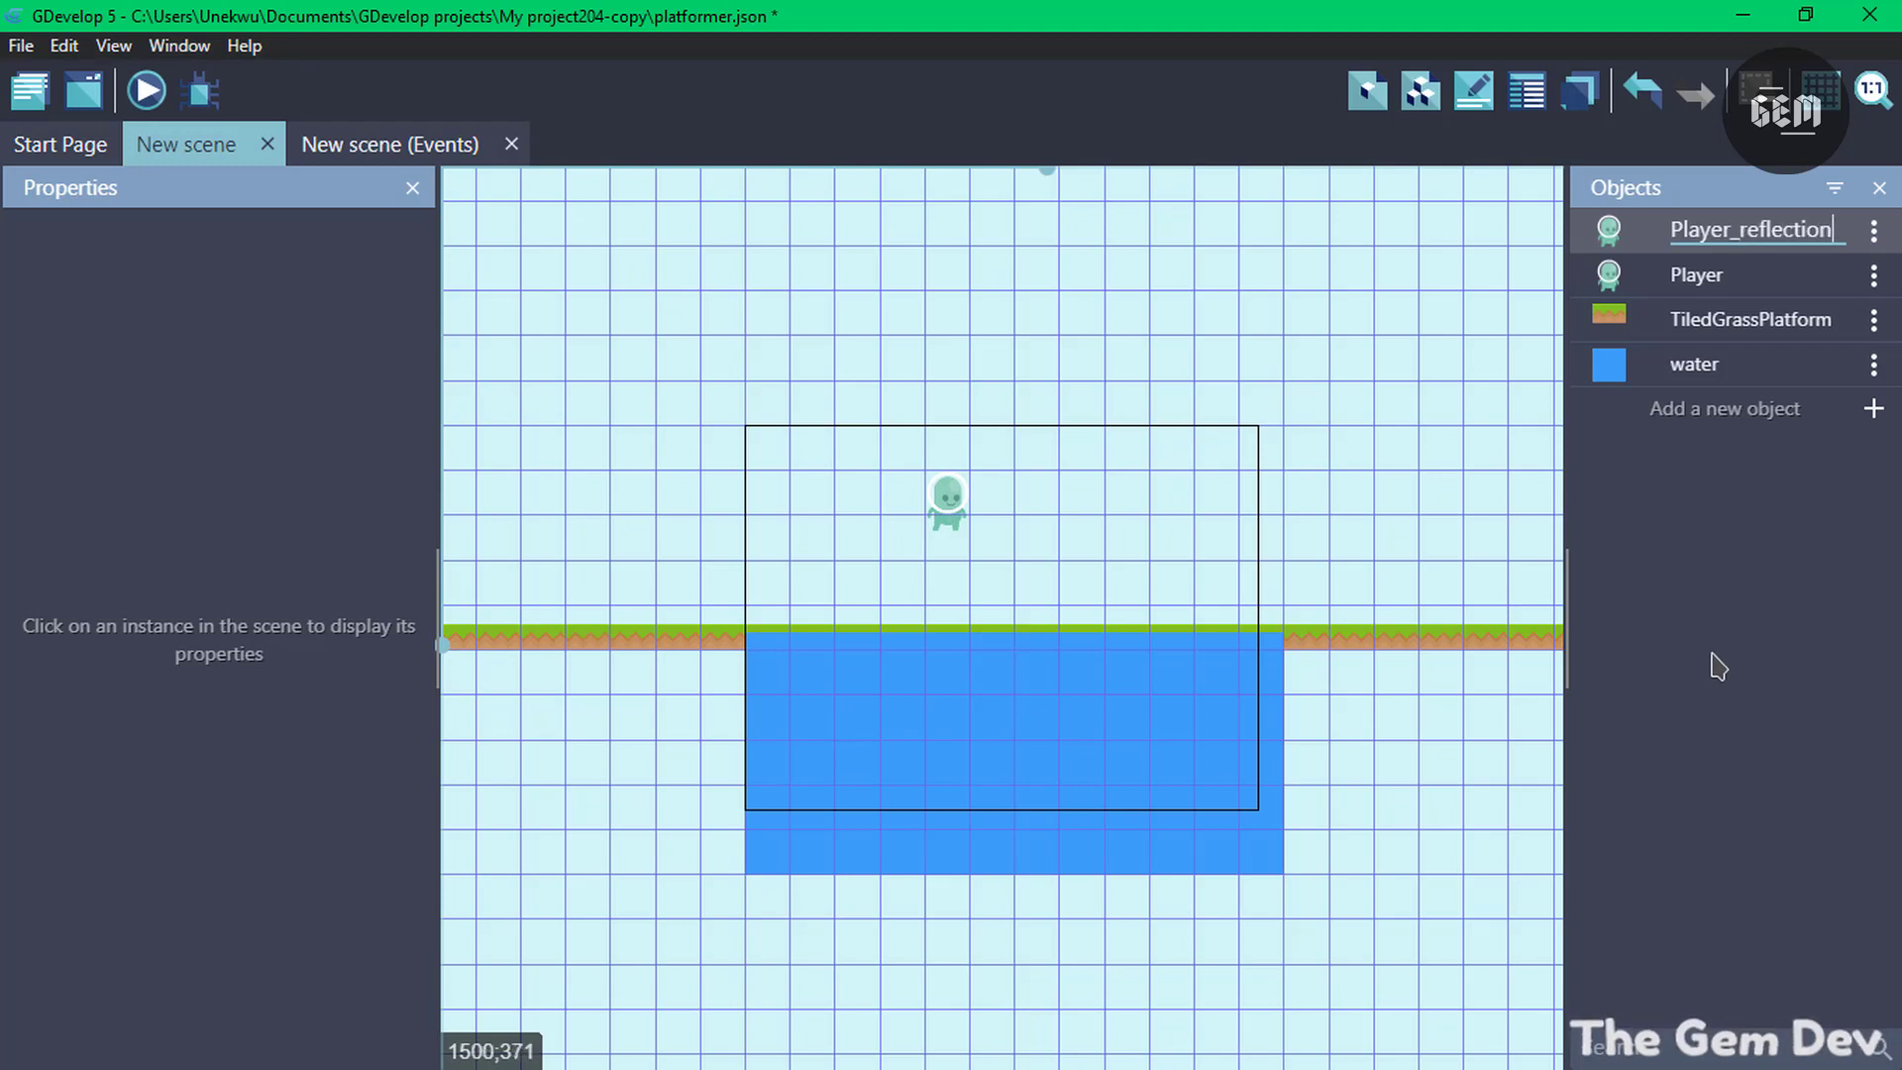
pyautogui.press('Return')
# Remove the PlatformerObject behavior from Player_reflection and apply the change
pyautogui.doubleClick(1680, 232)
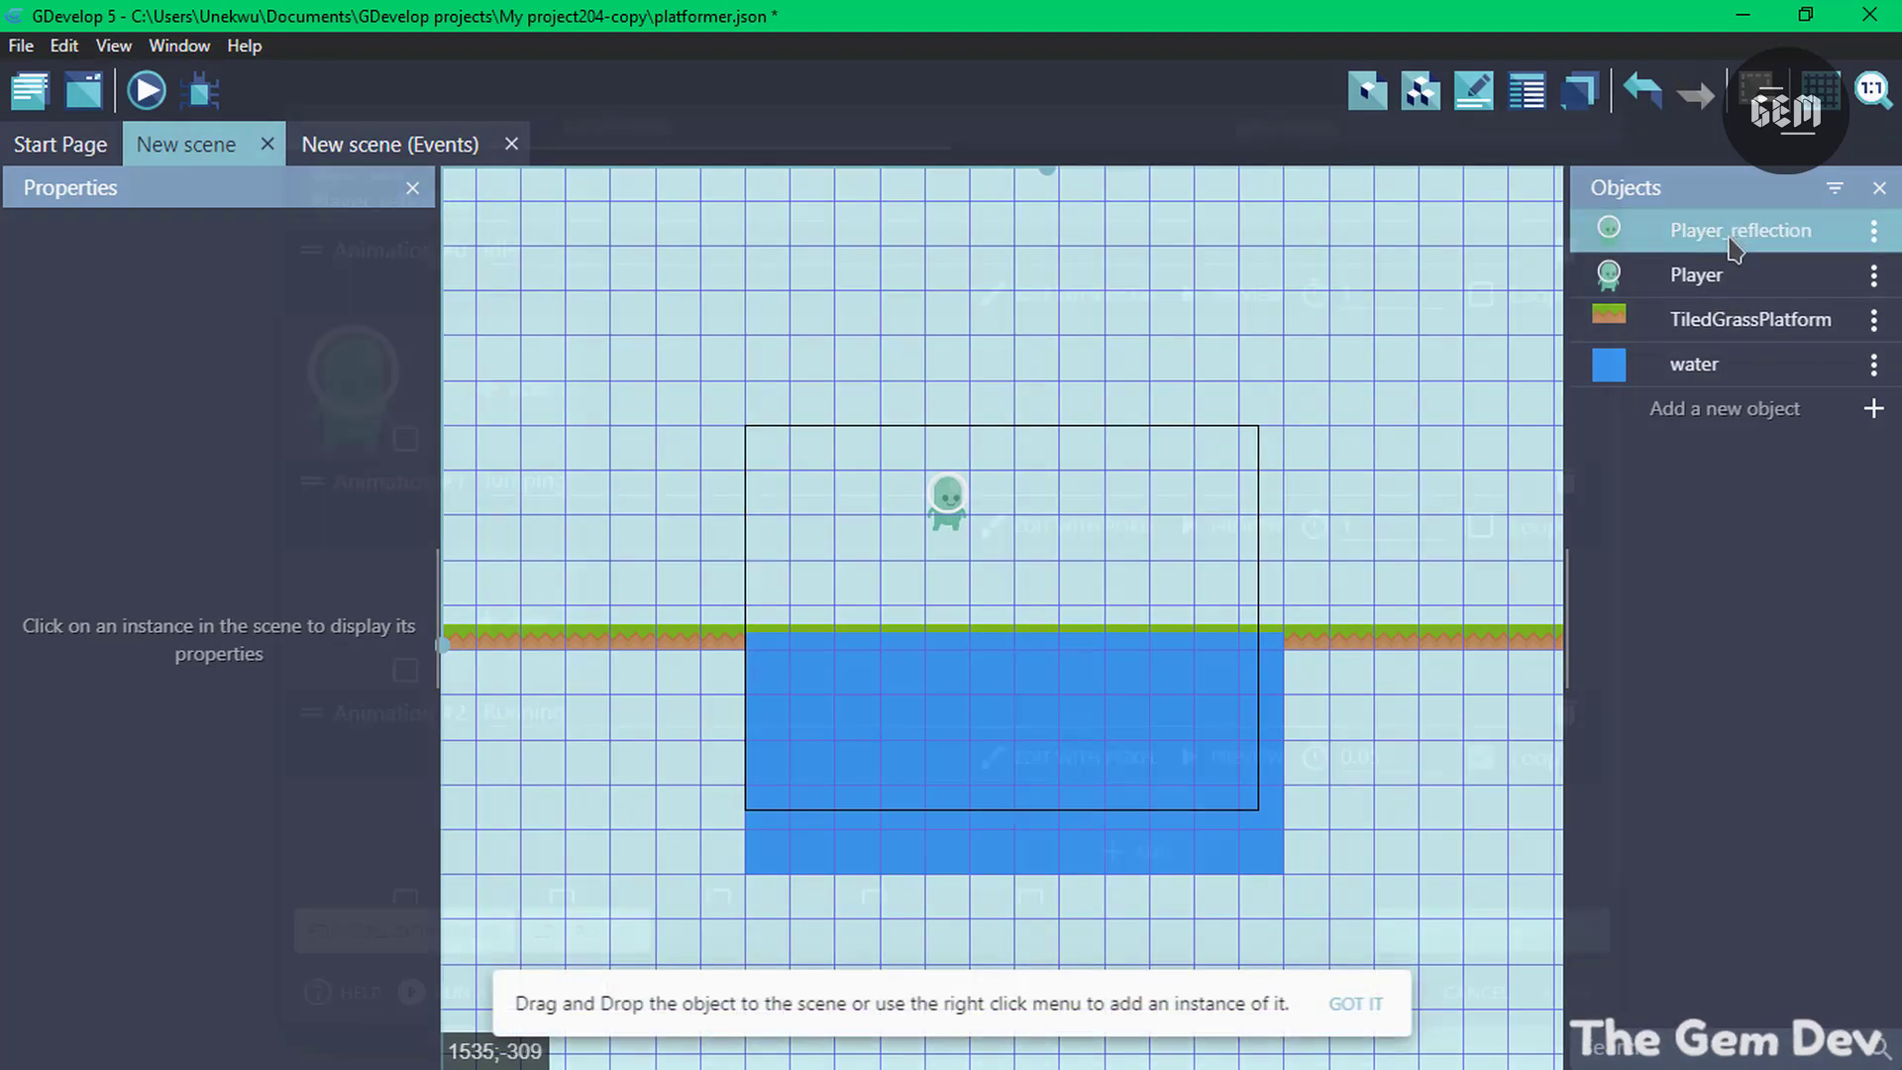
pyautogui.click(1307, 138)
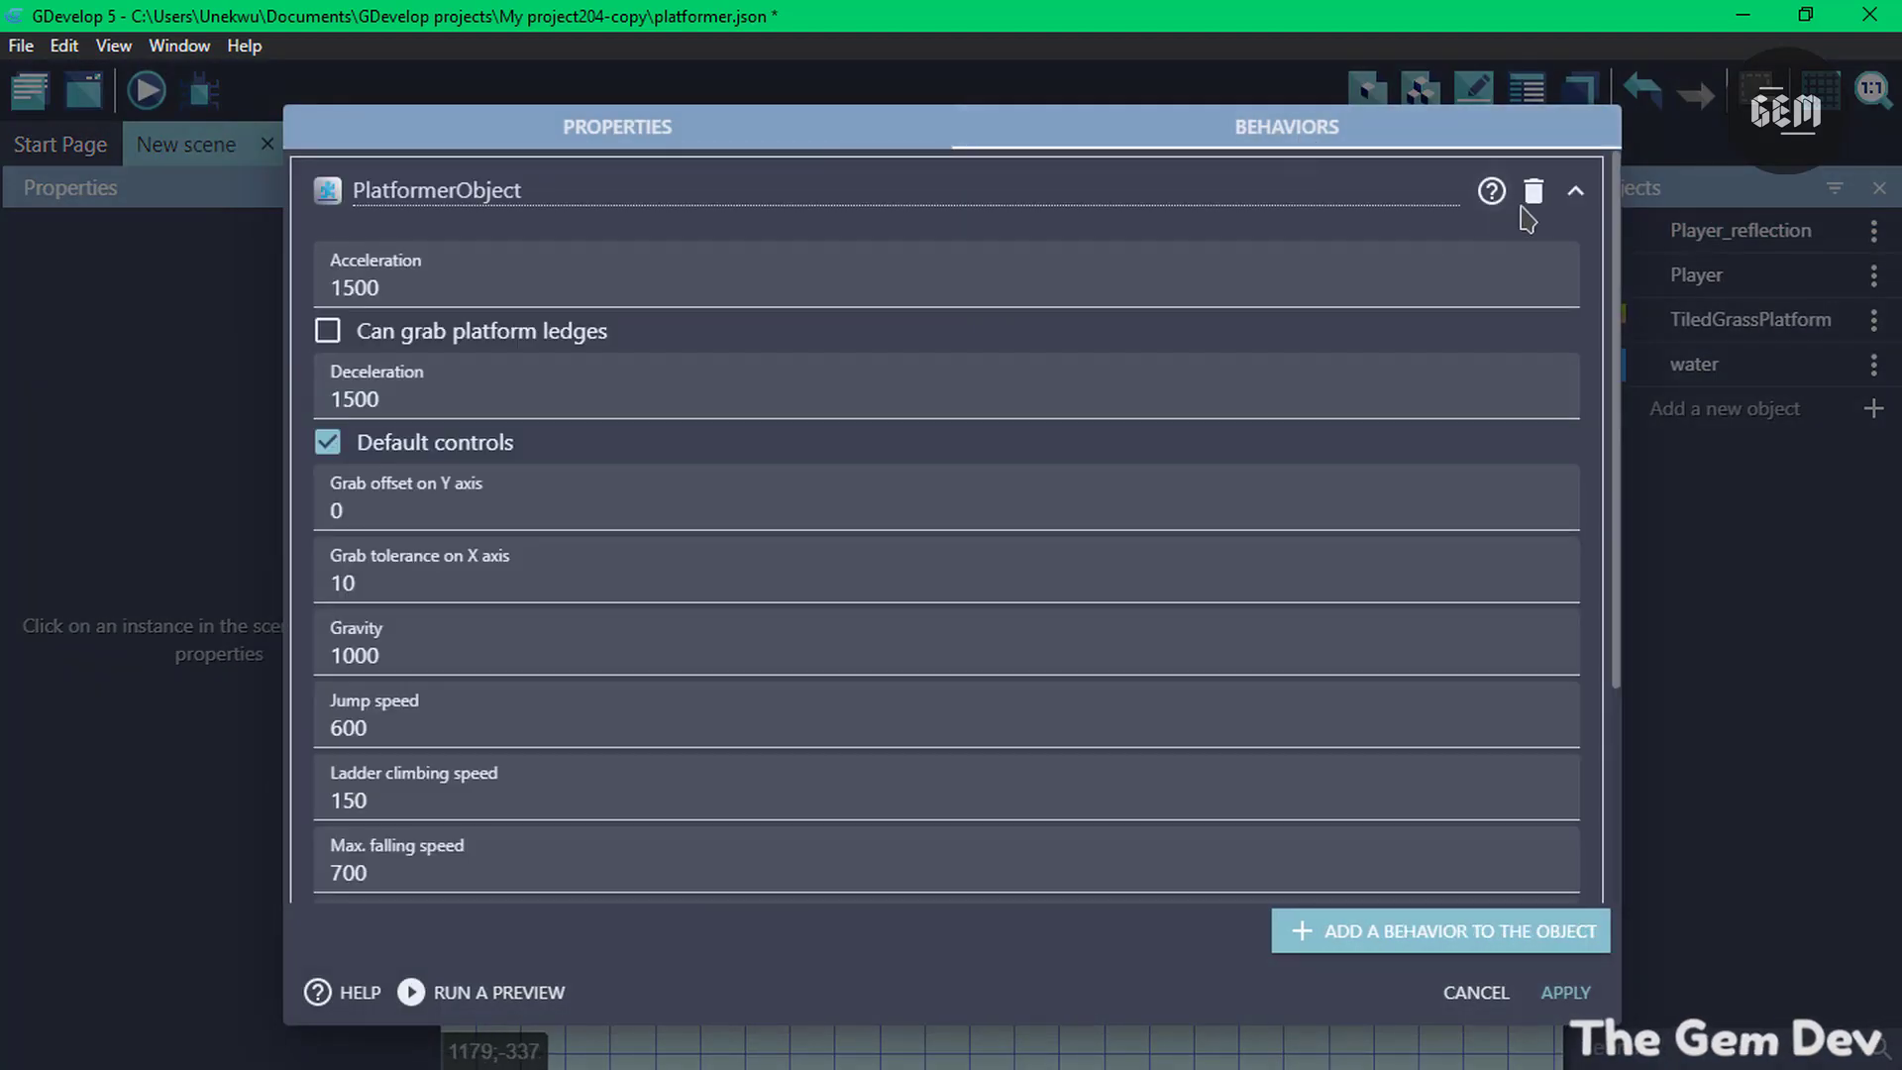
pyautogui.click(1533, 191)
pyautogui.click(1048, 546)
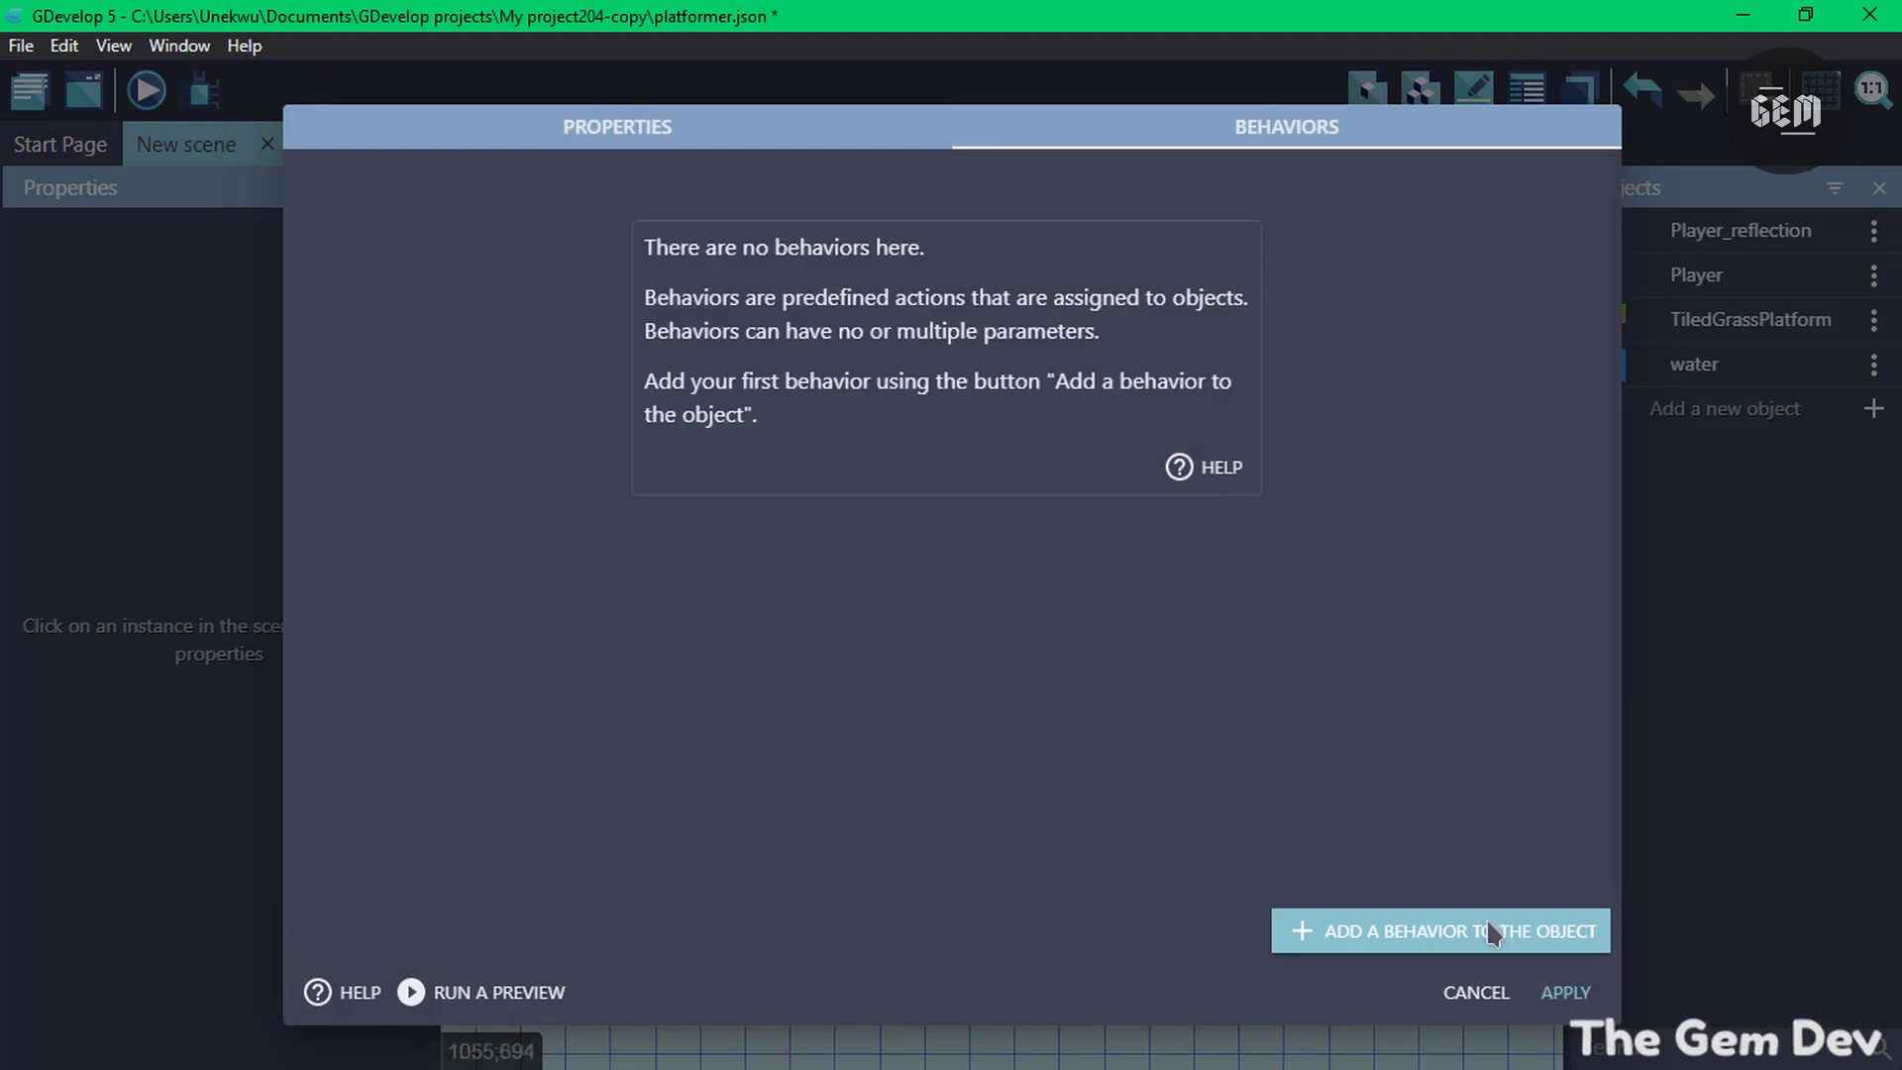
pyautogui.click(1566, 992)
# Add the Reflection extension's "Add reflection to object" action to the event that sets the water opacity
pyautogui.click(377, 148)
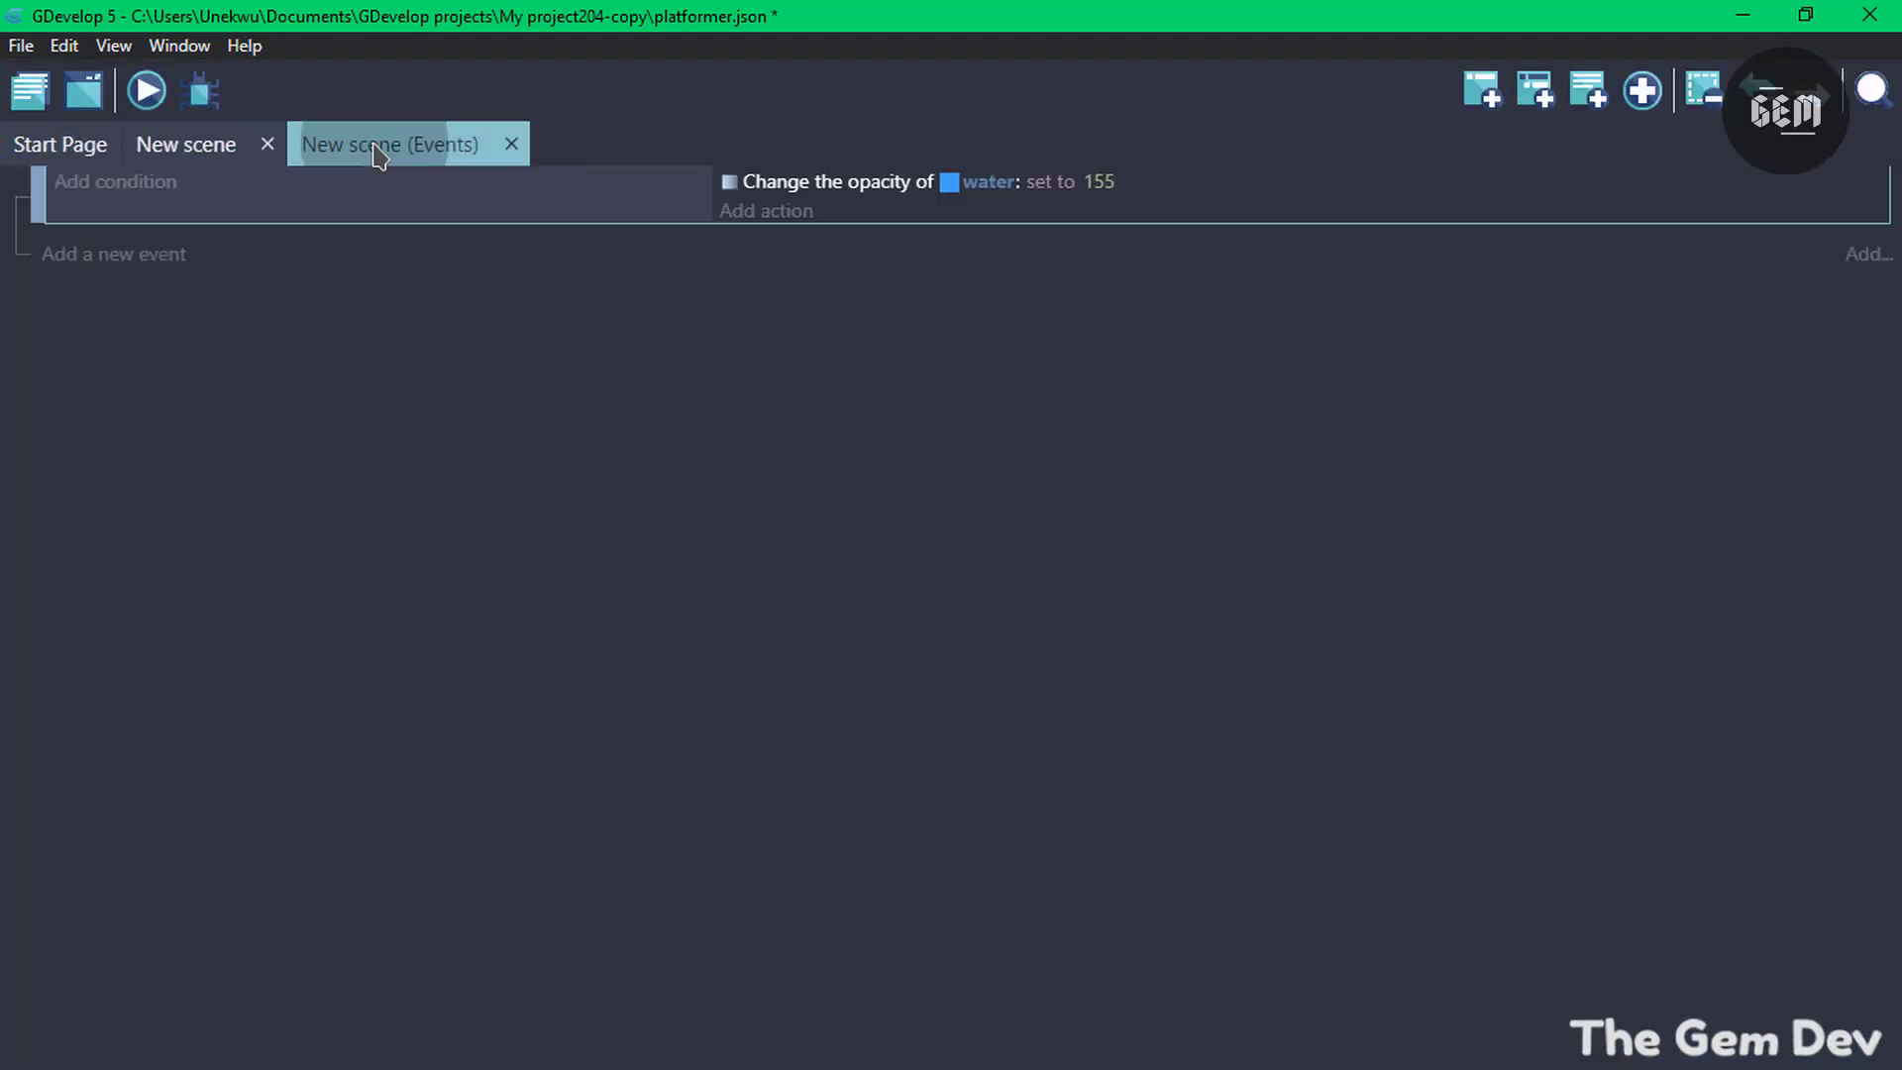
pyautogui.click(758, 211)
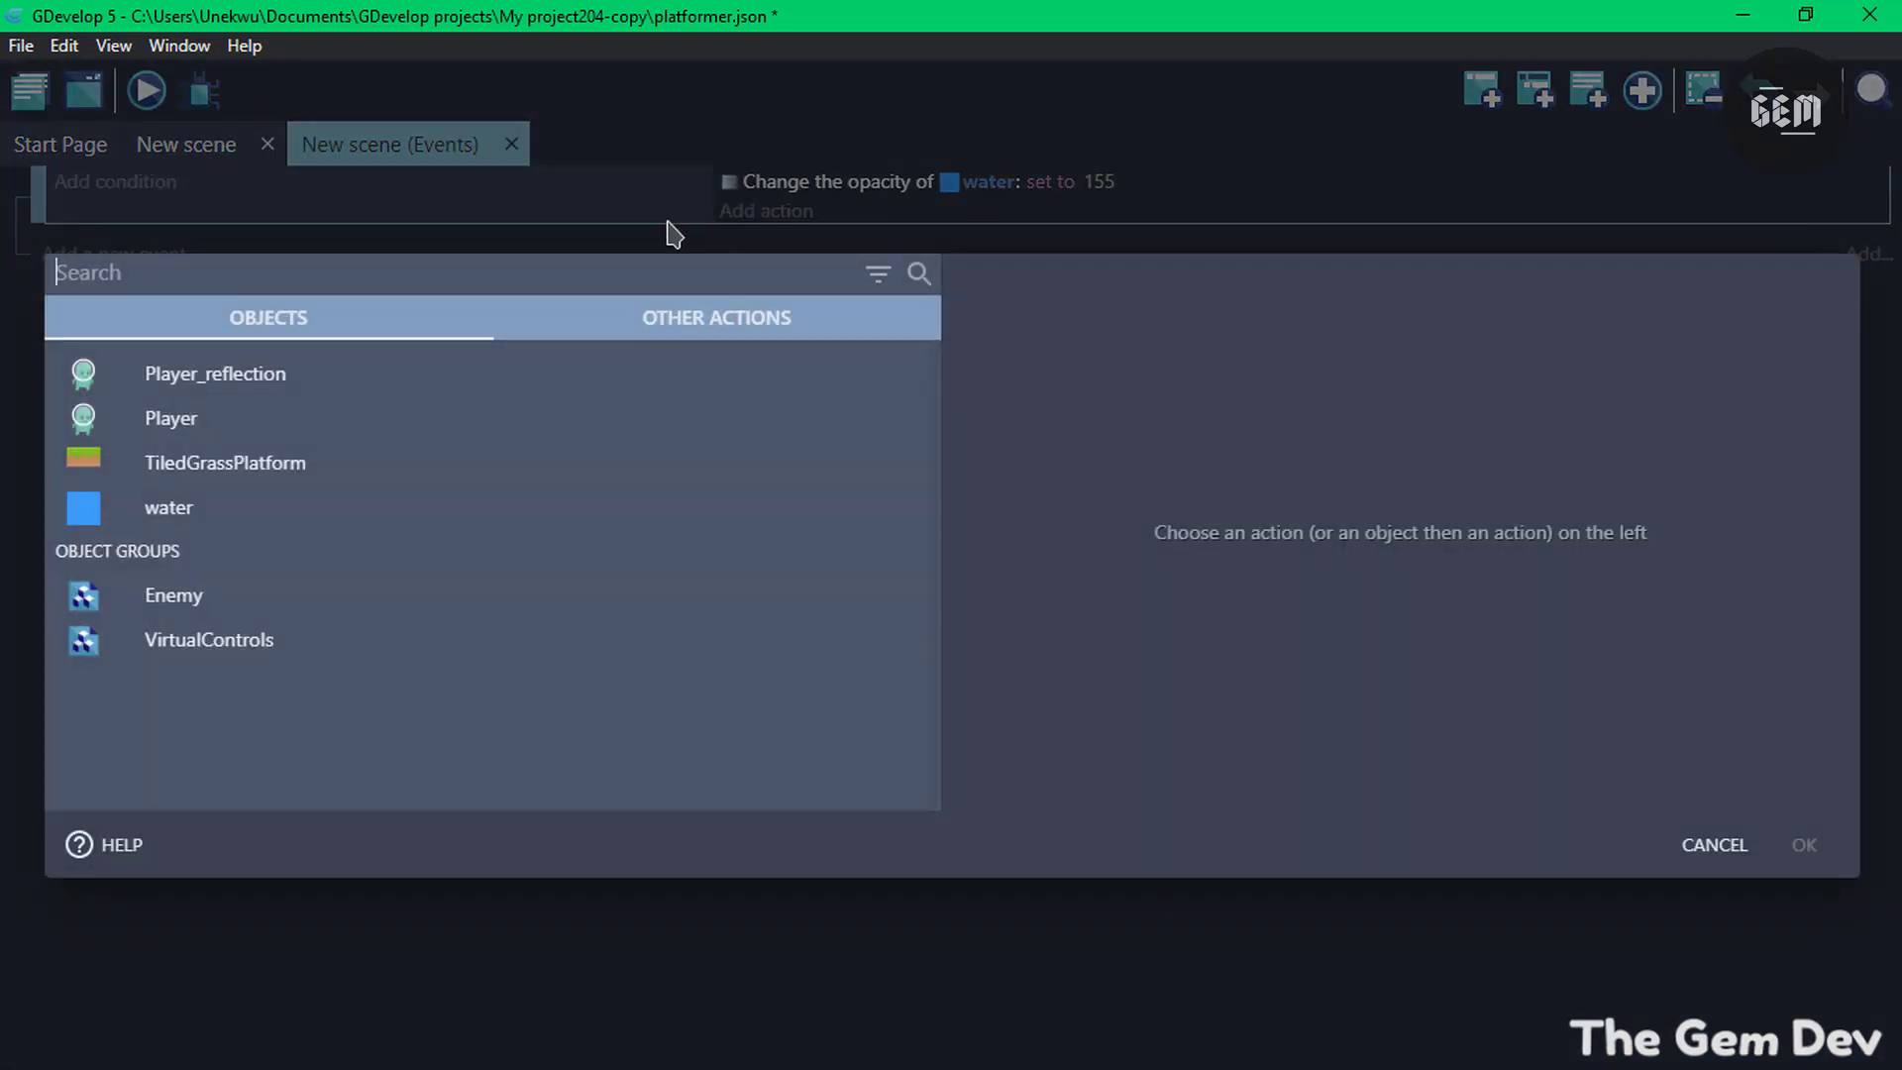
pyautogui.click(512, 272)
pyautogui.write('refl')
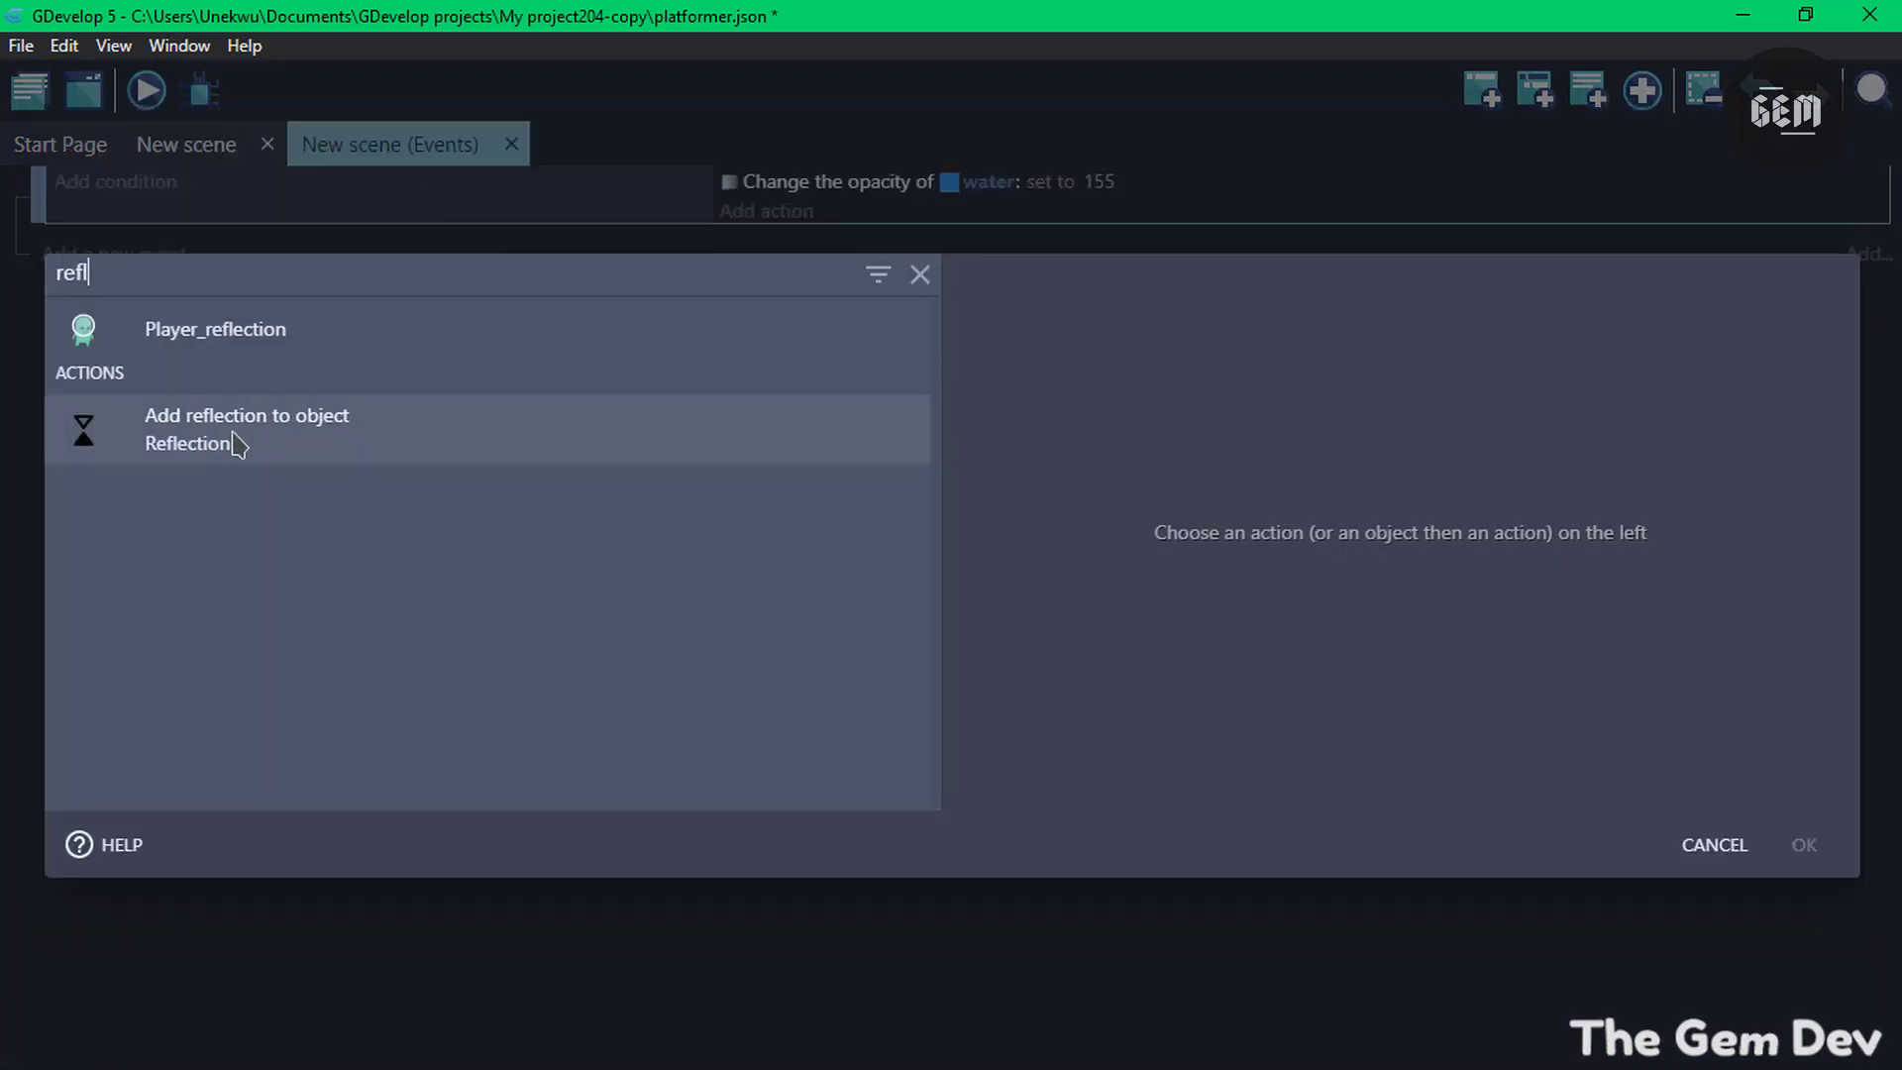
pyautogui.click(237, 436)
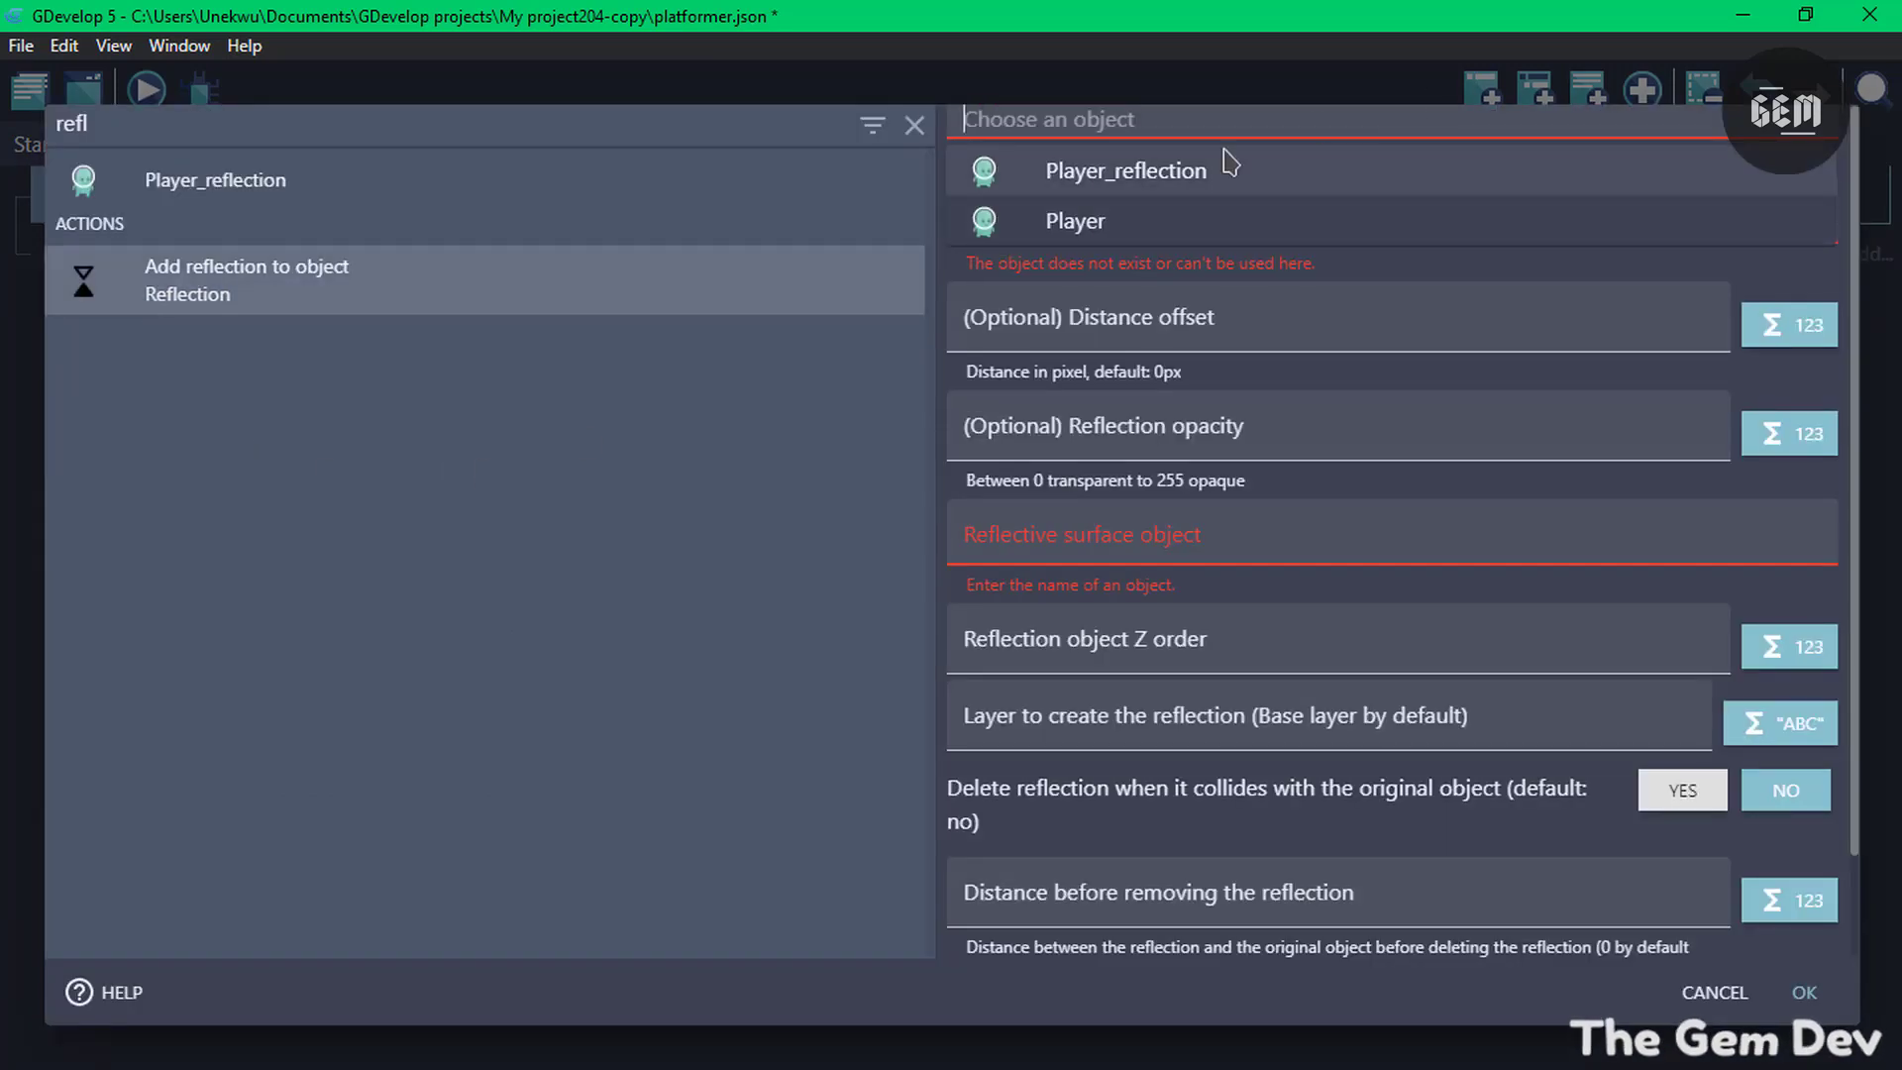
# Set Player_reflection as the reflection object and Player as the original object
pyautogui.click(1161, 302)
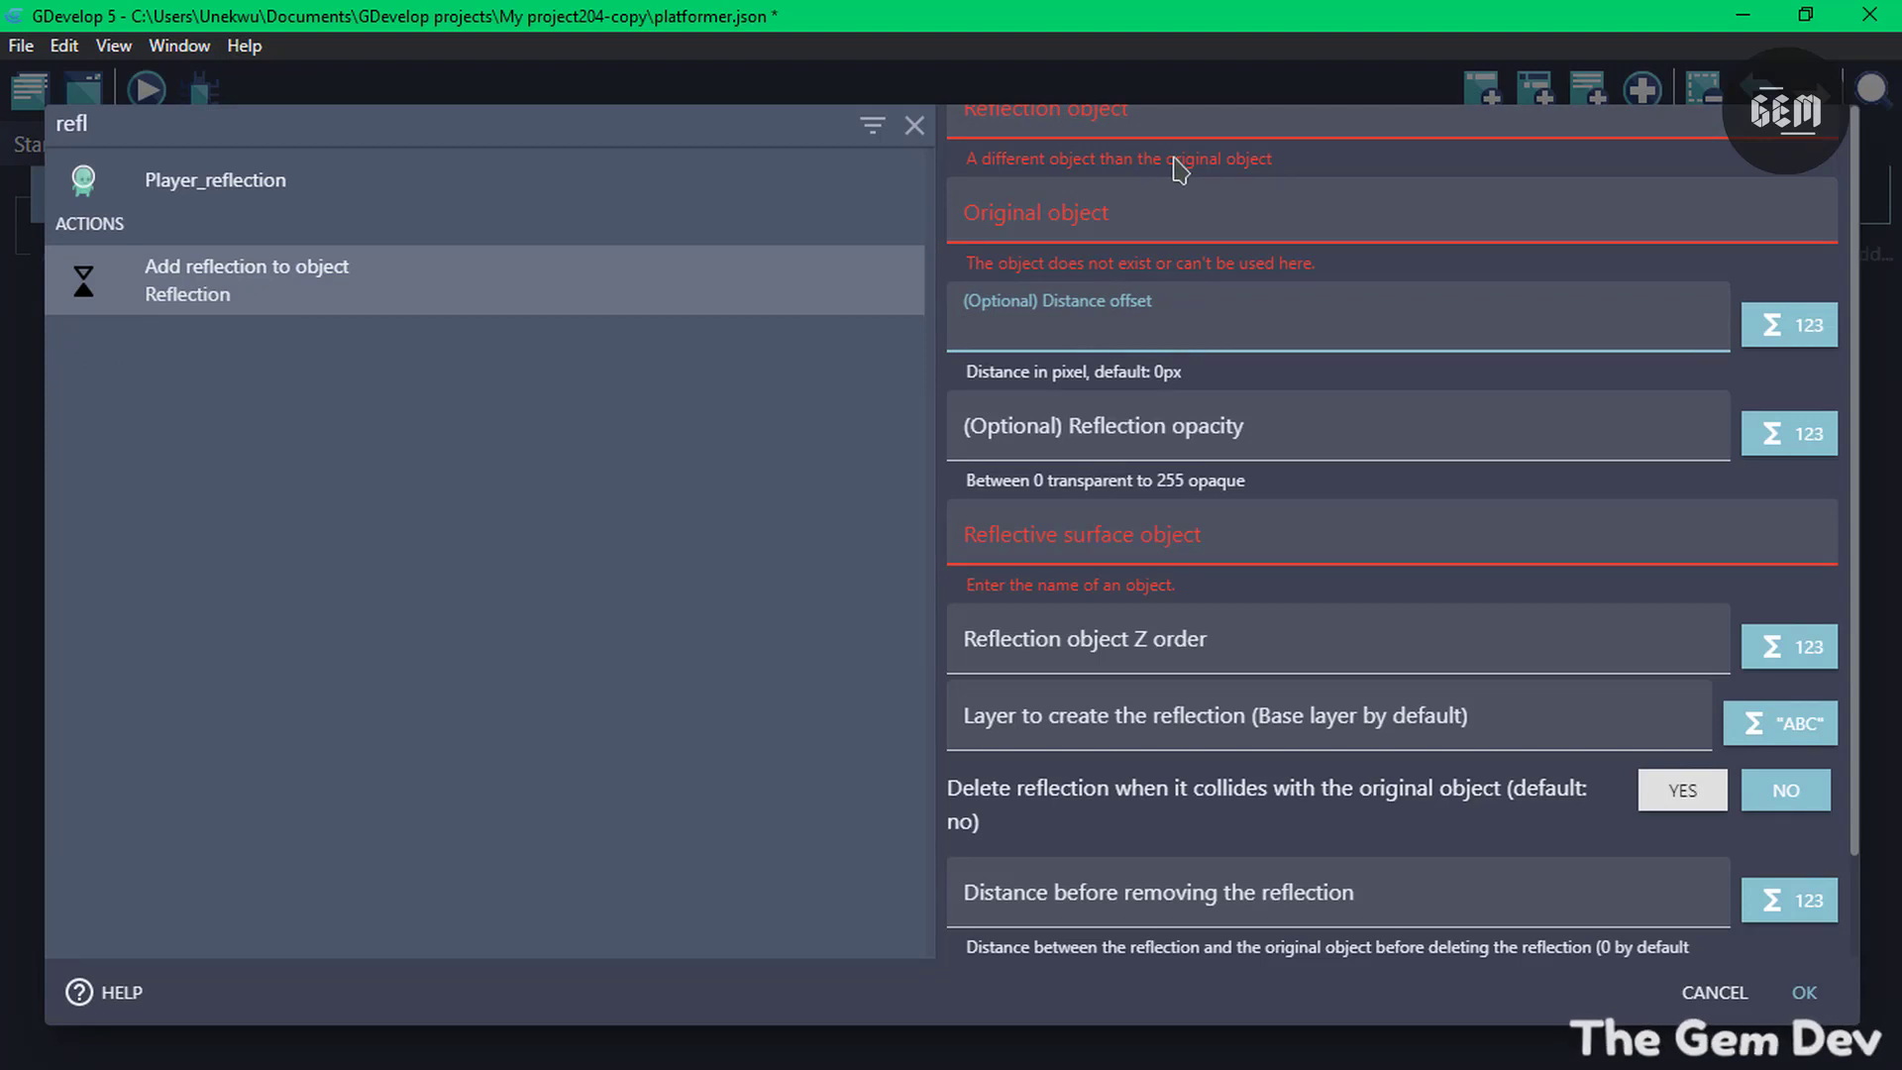
pyautogui.click(1149, 117)
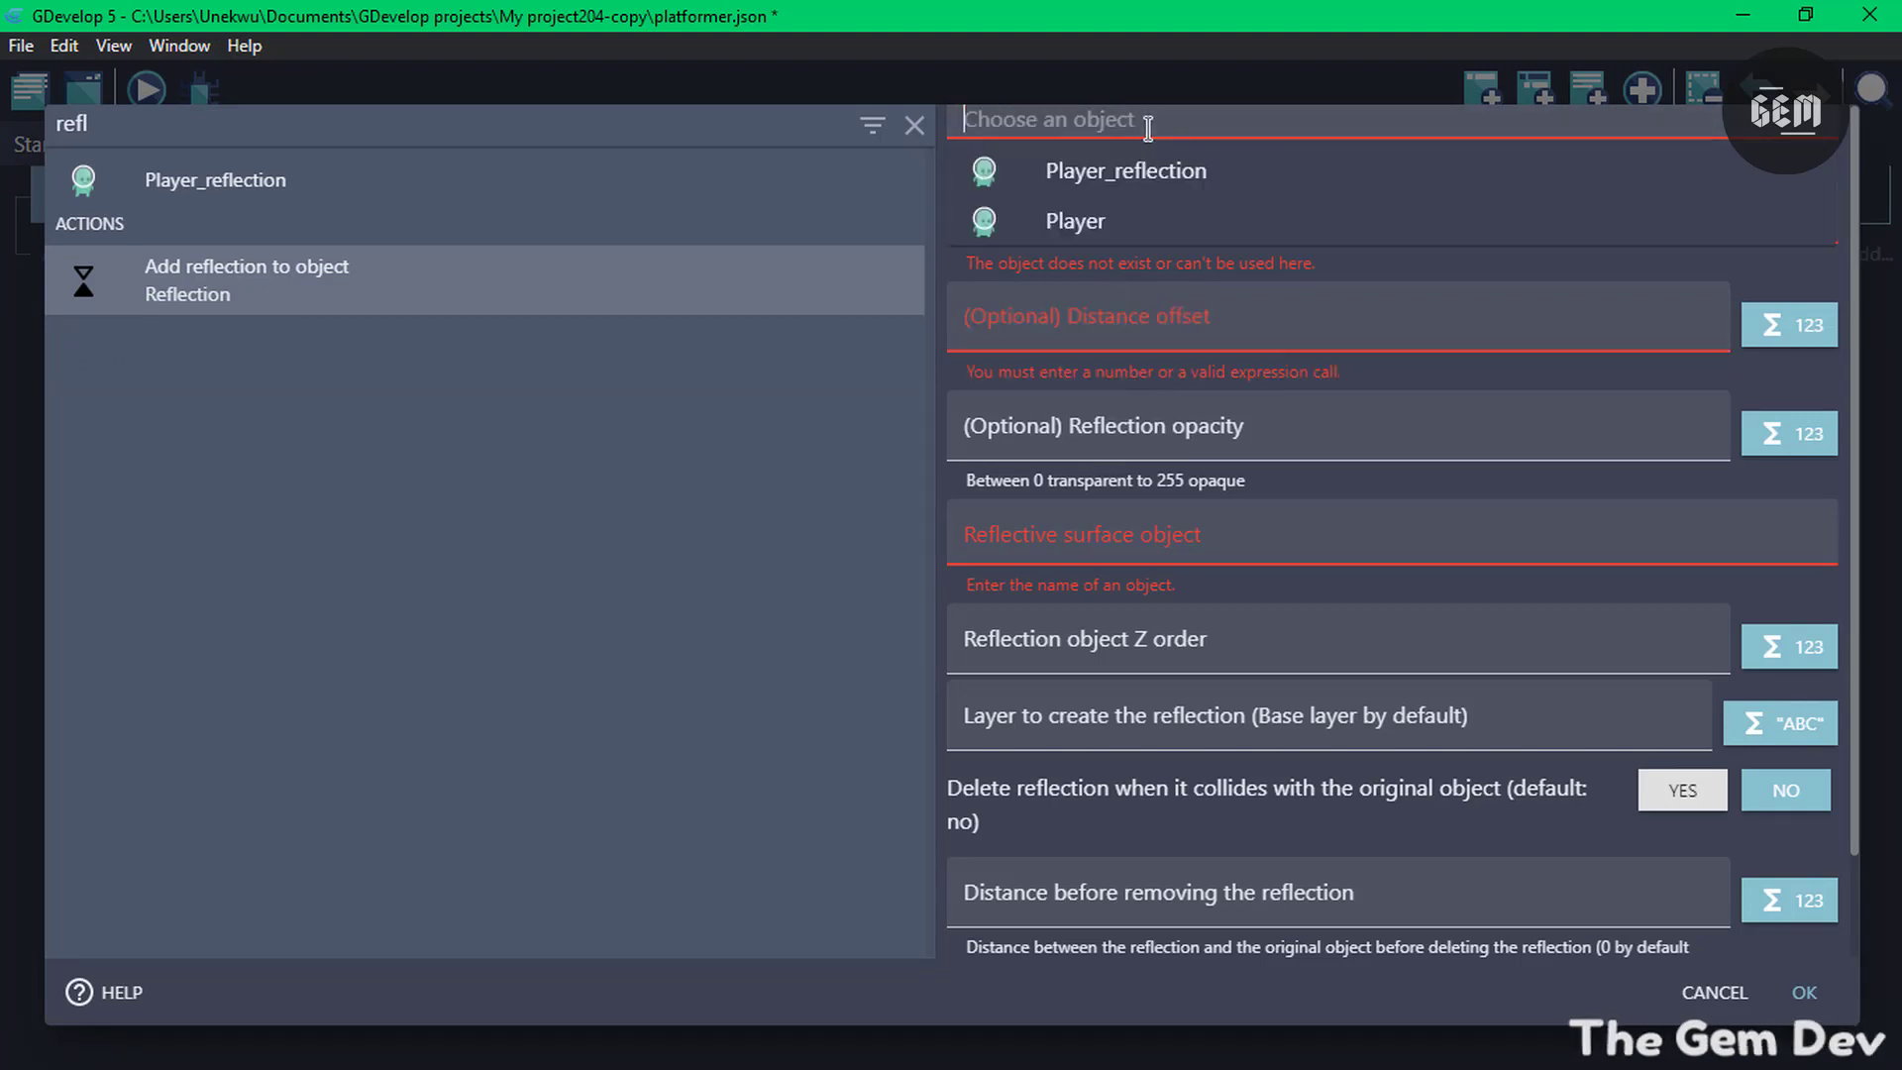
pyautogui.click(1098, 176)
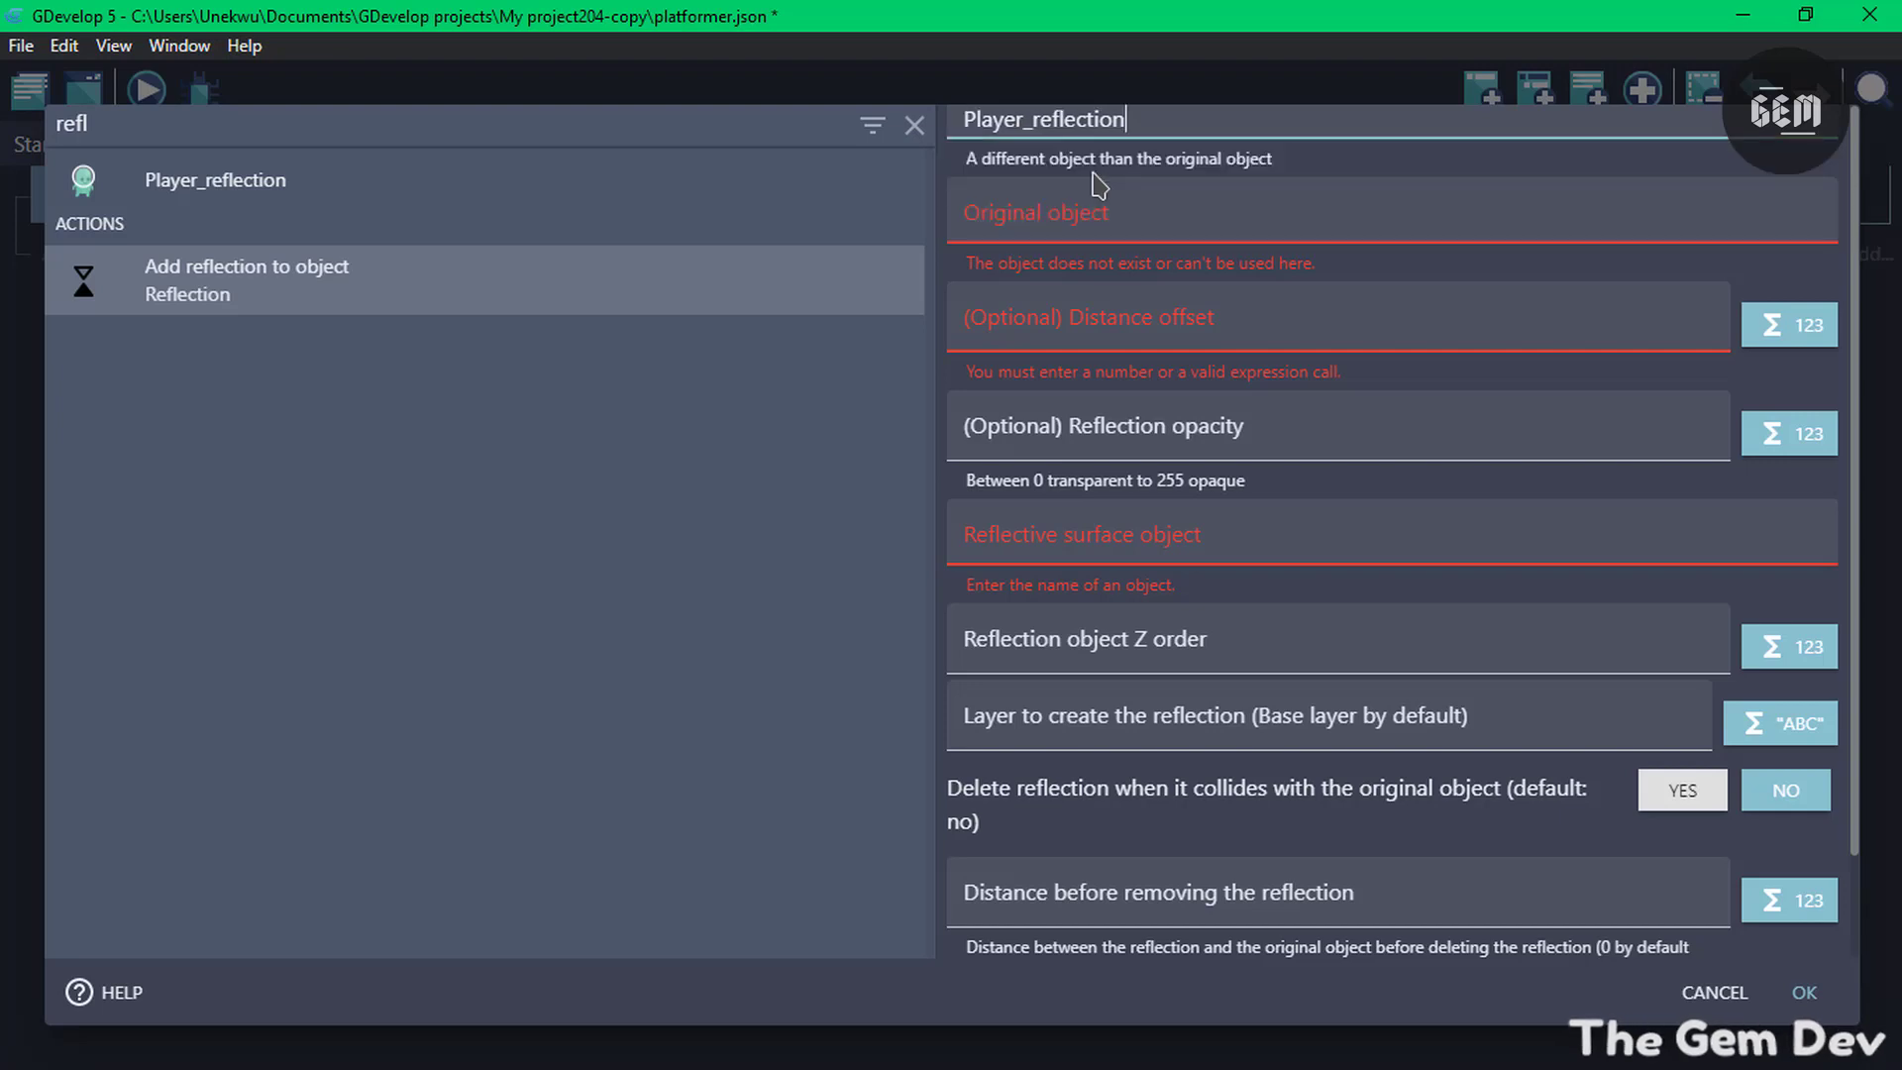
pyautogui.click(1067, 219)
pyautogui.click(1107, 318)
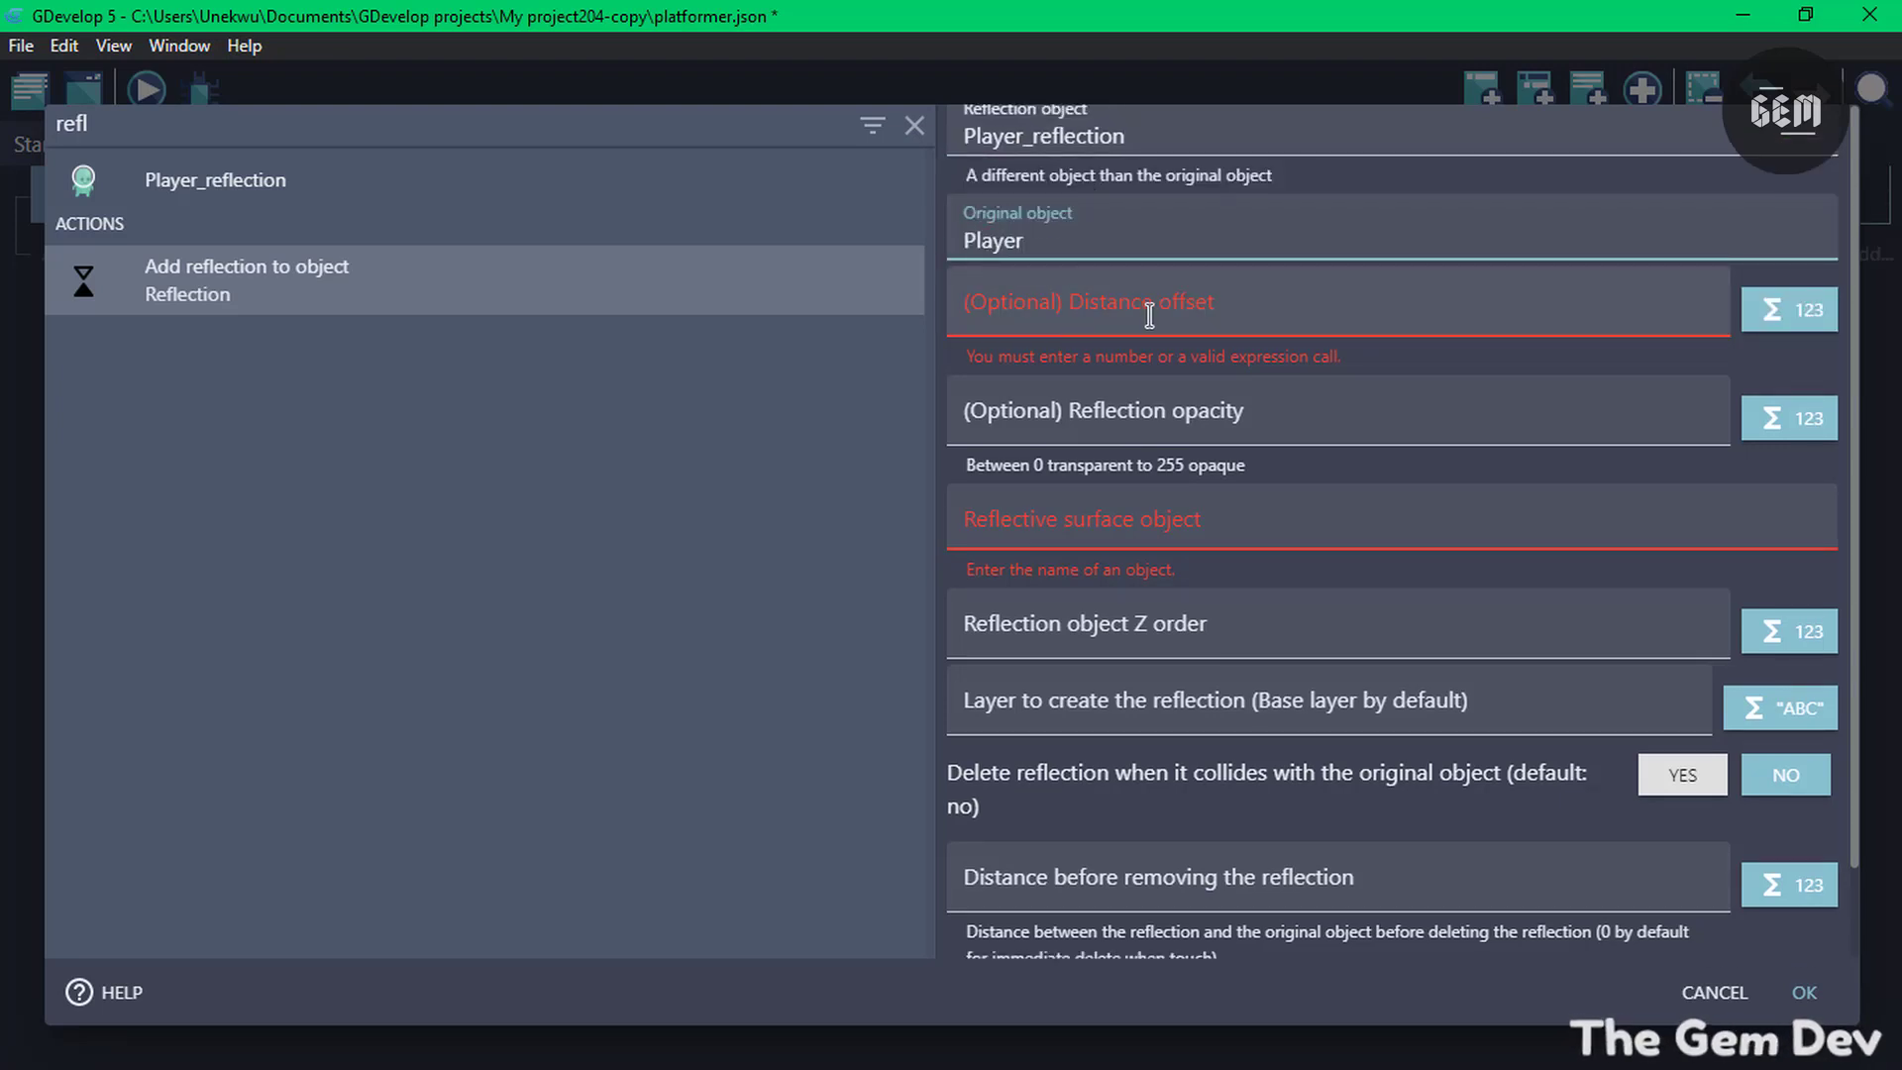
# Set the reflection's distance offset to 0, its opacity to 255, and water as the reflective surface object
pyautogui.click(1052, 316)
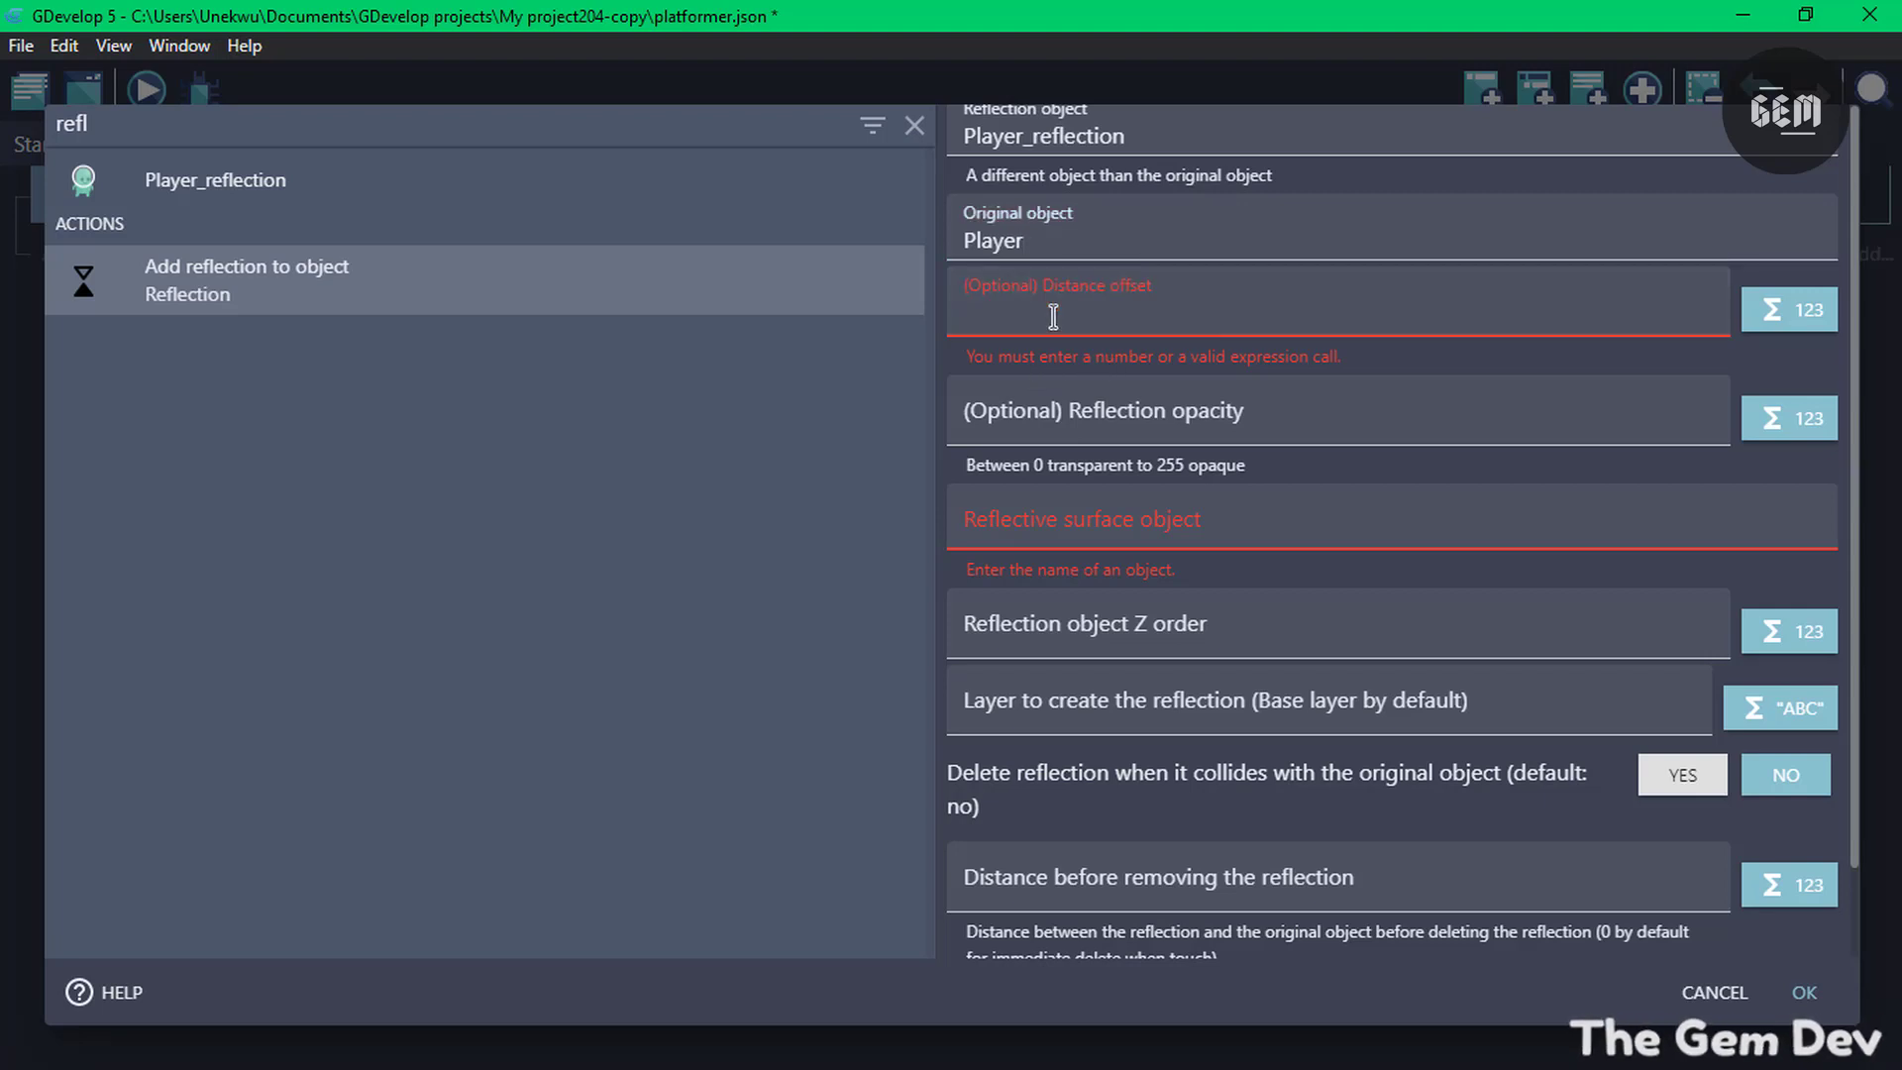
pyautogui.write('0')
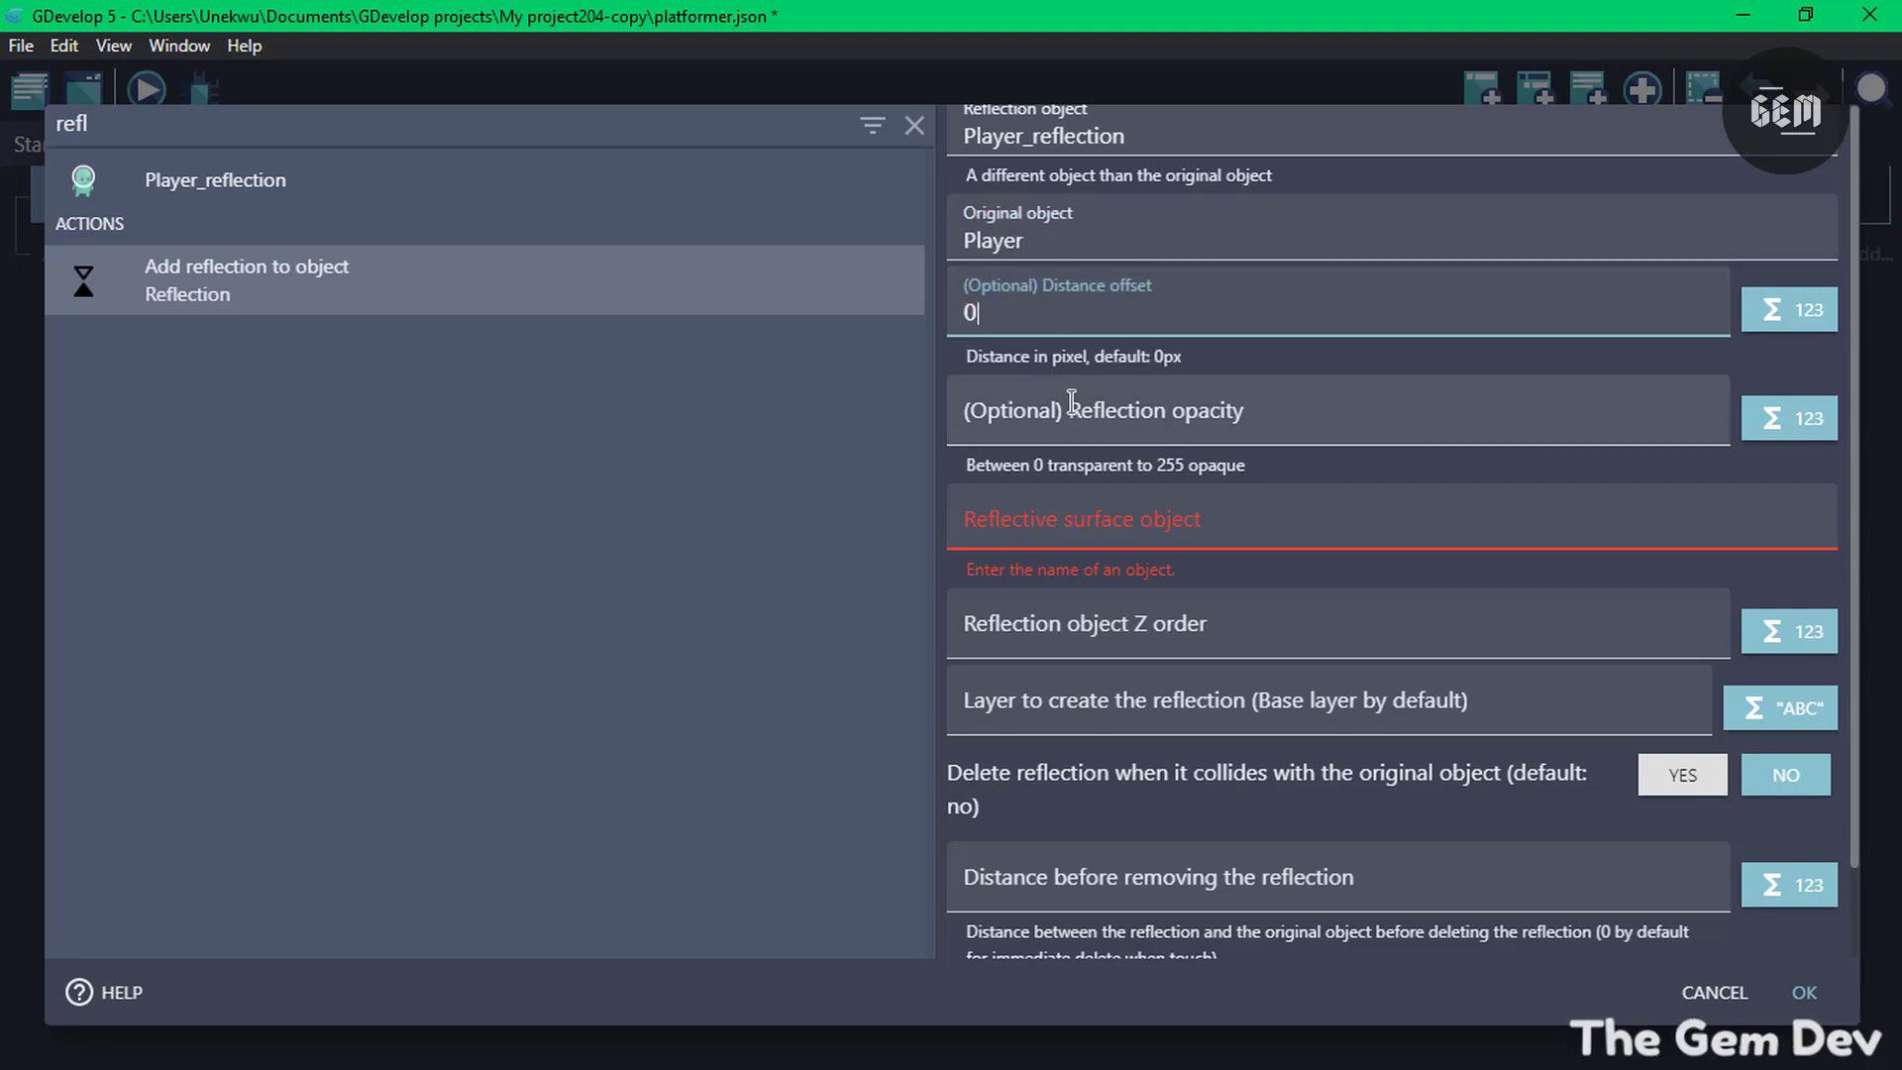
pyautogui.click(1144, 423)
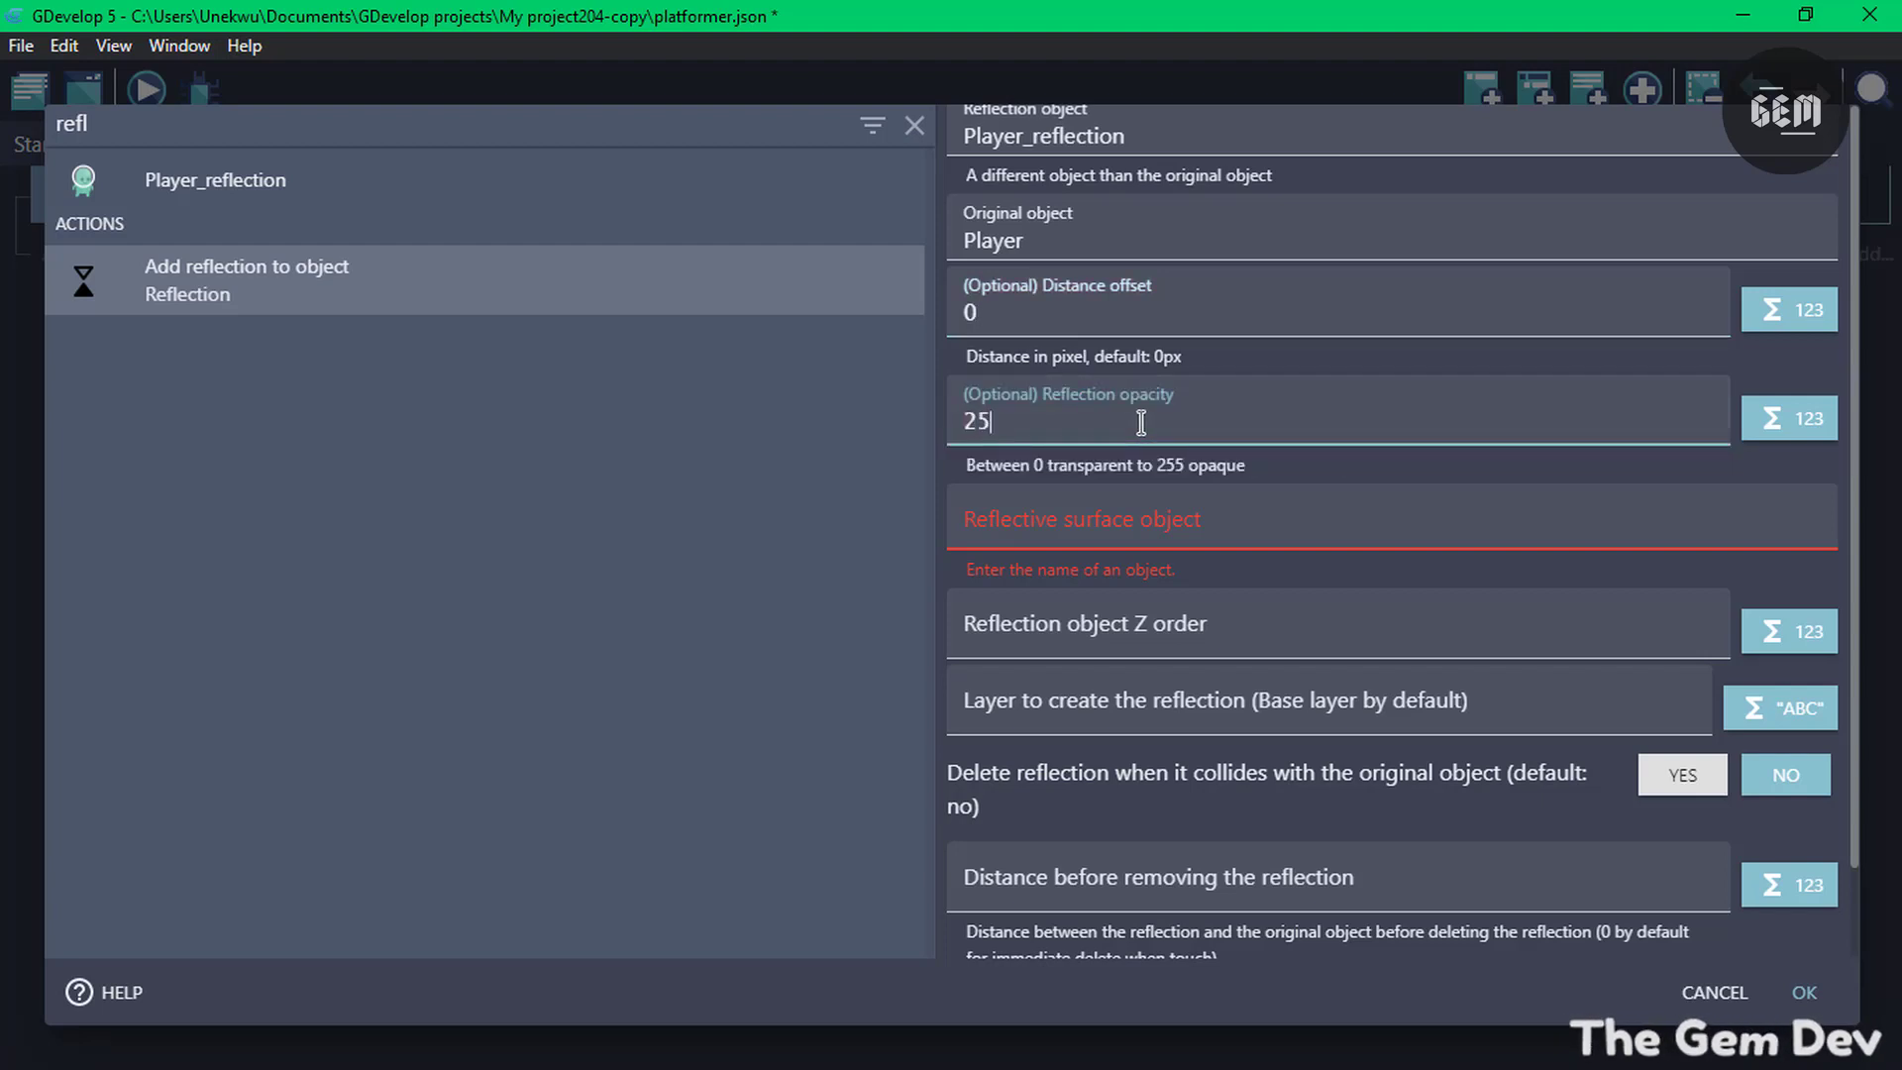
pyautogui.click(1123, 510)
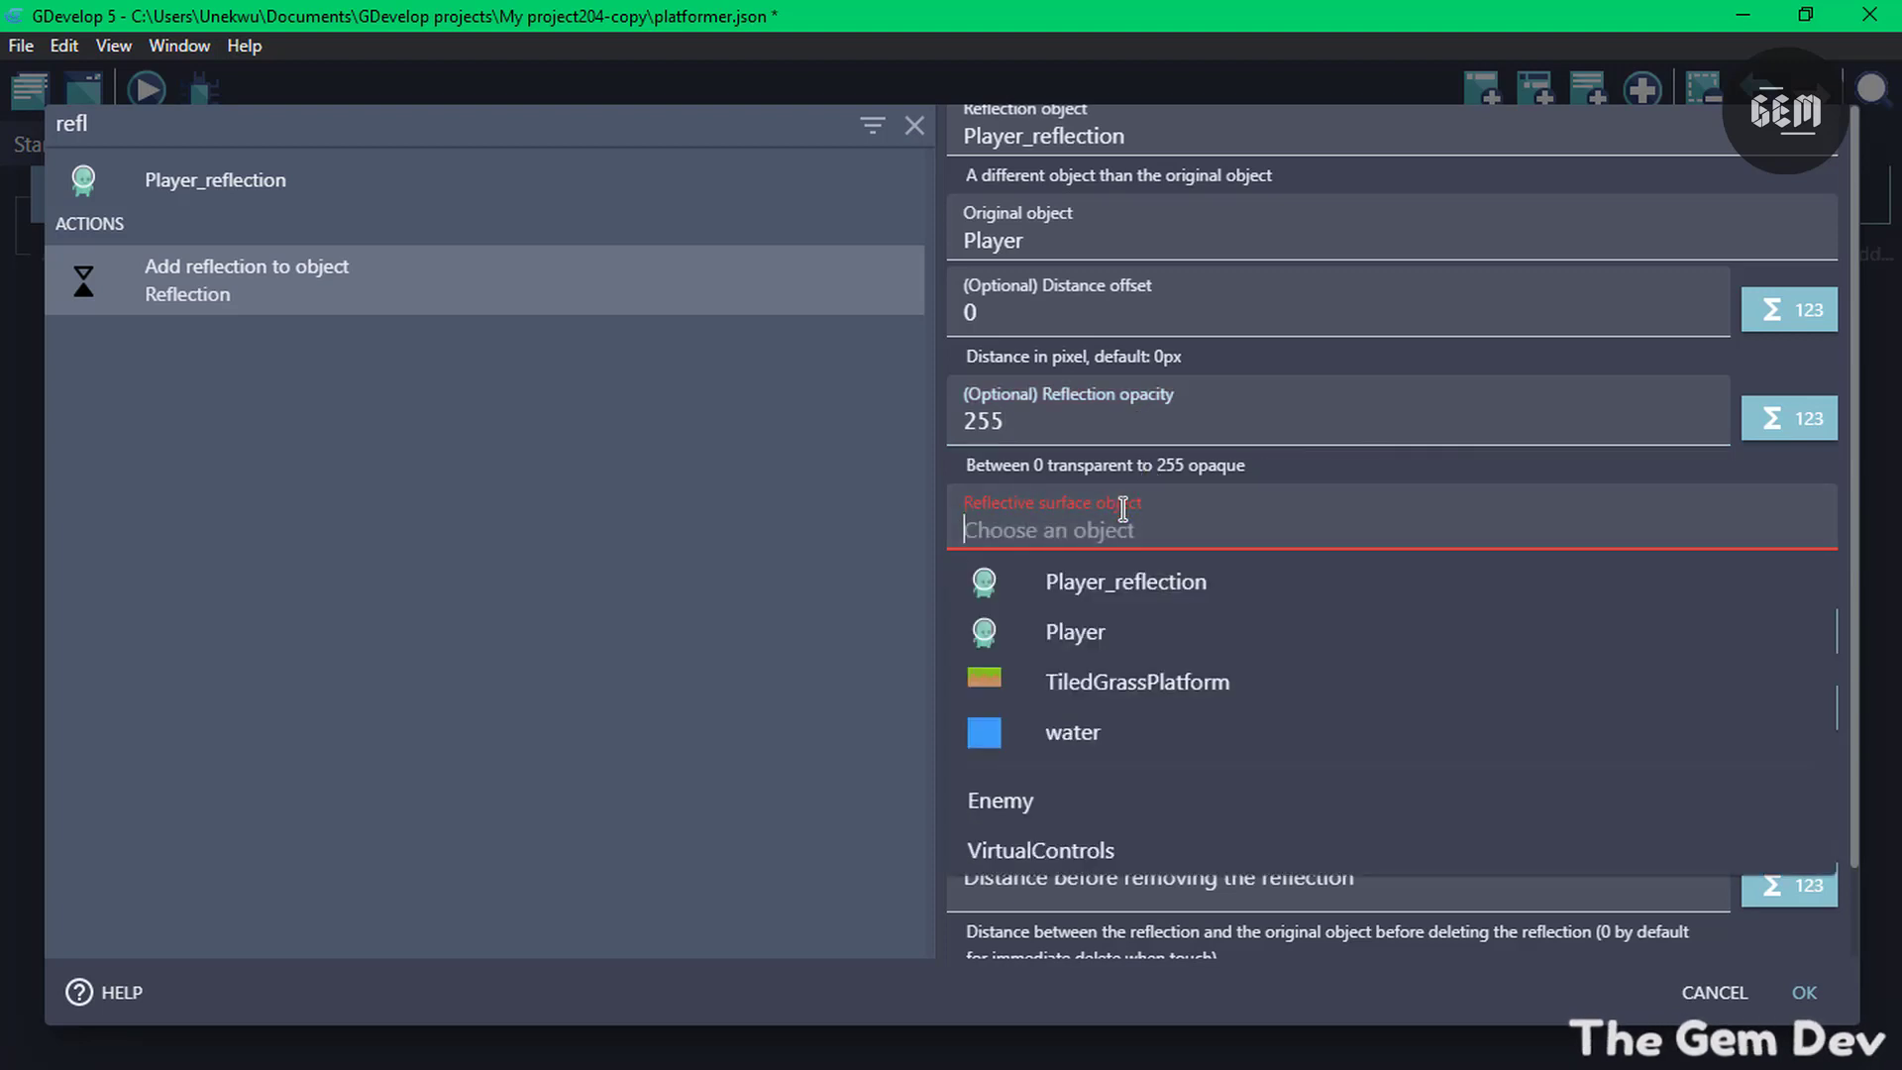
pyautogui.click(1088, 741)
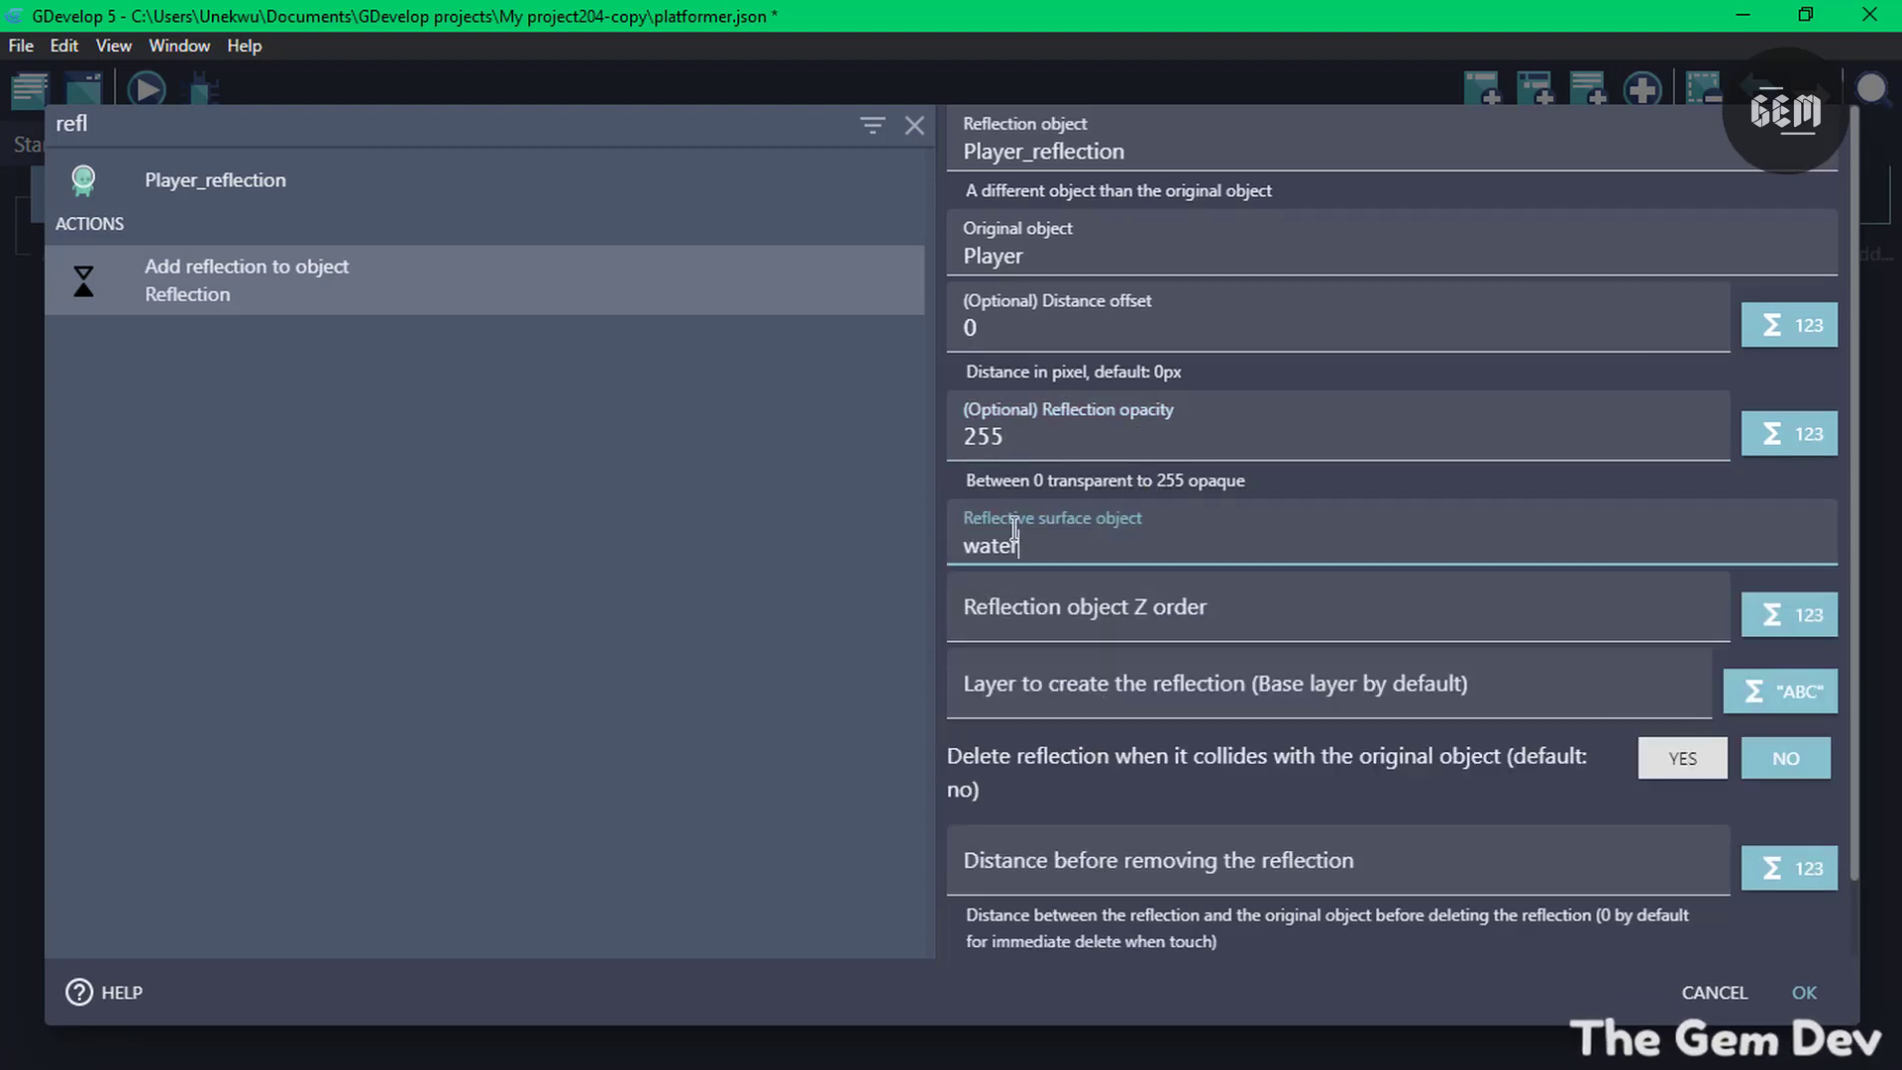
# Set the reflection's Z order to 1, the base layer "" and removal distance 25, and confirm the action
pyautogui.click(1087, 606)
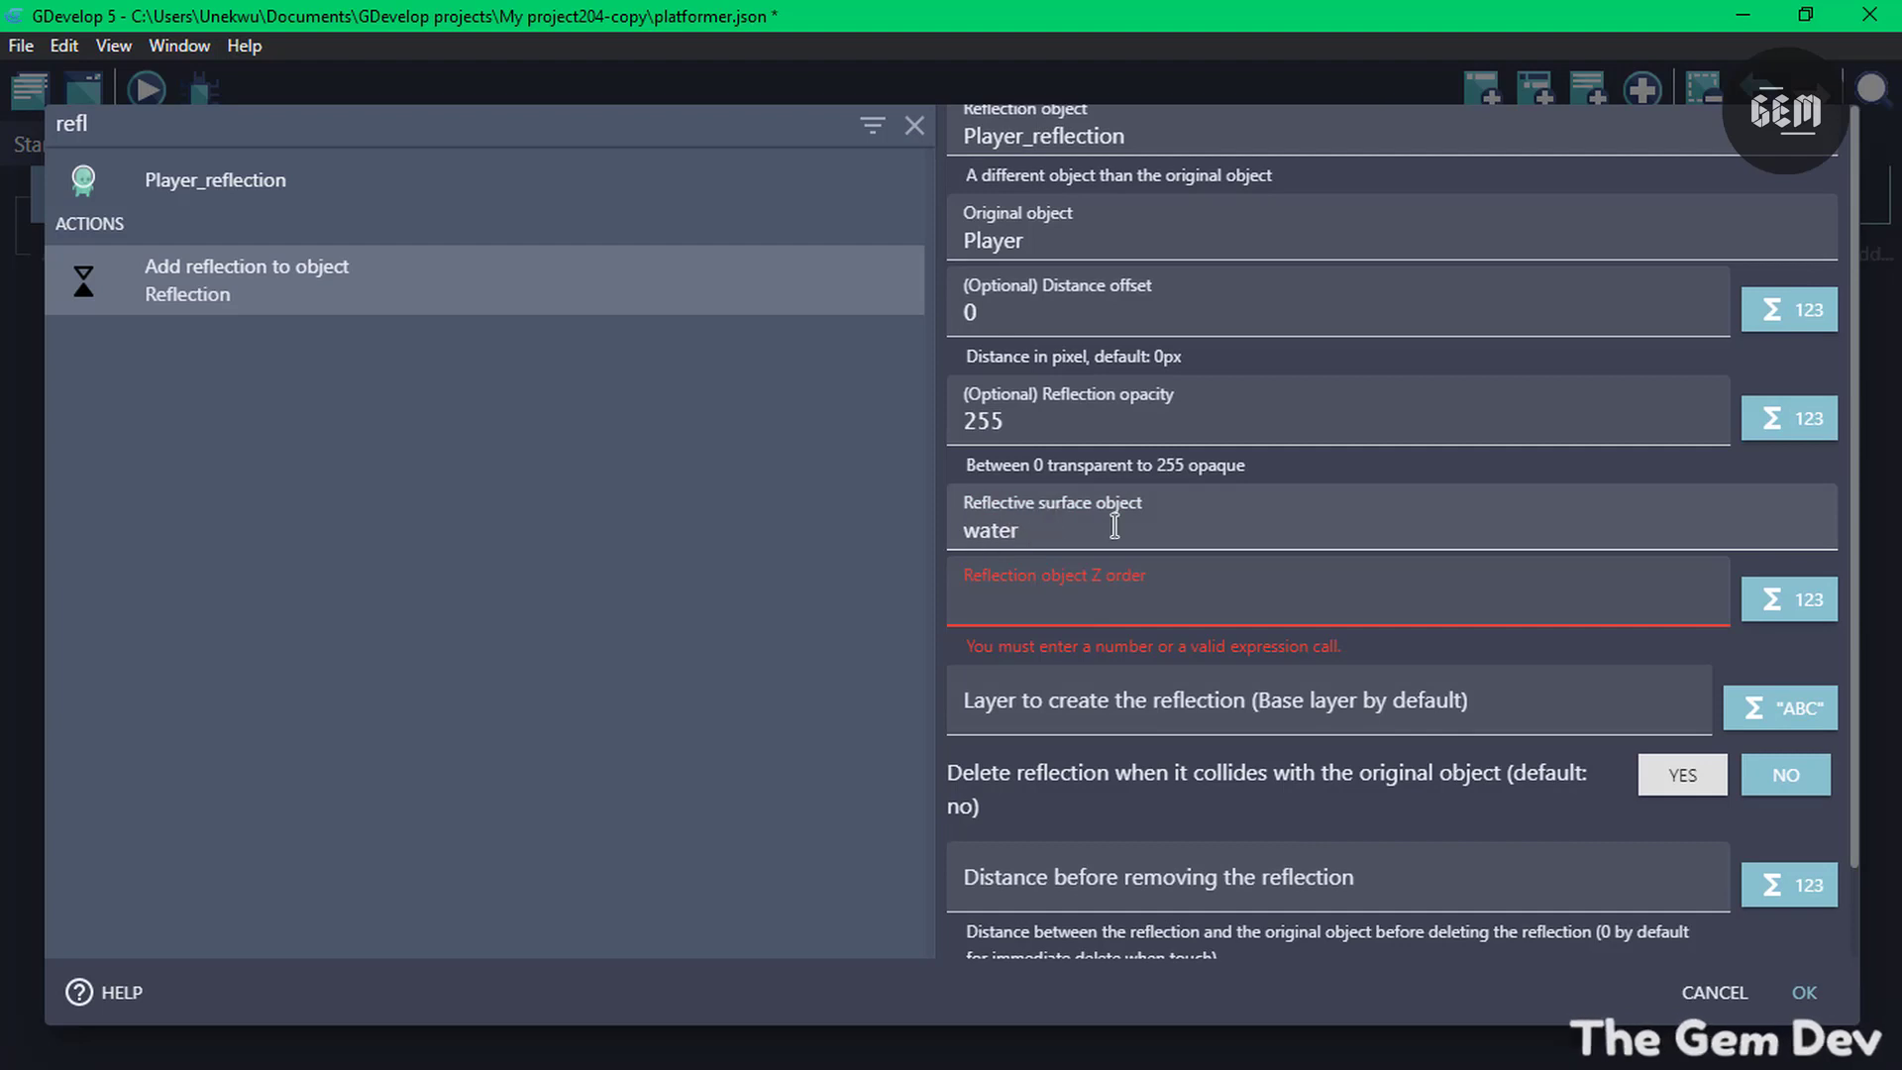
pyautogui.write('1')
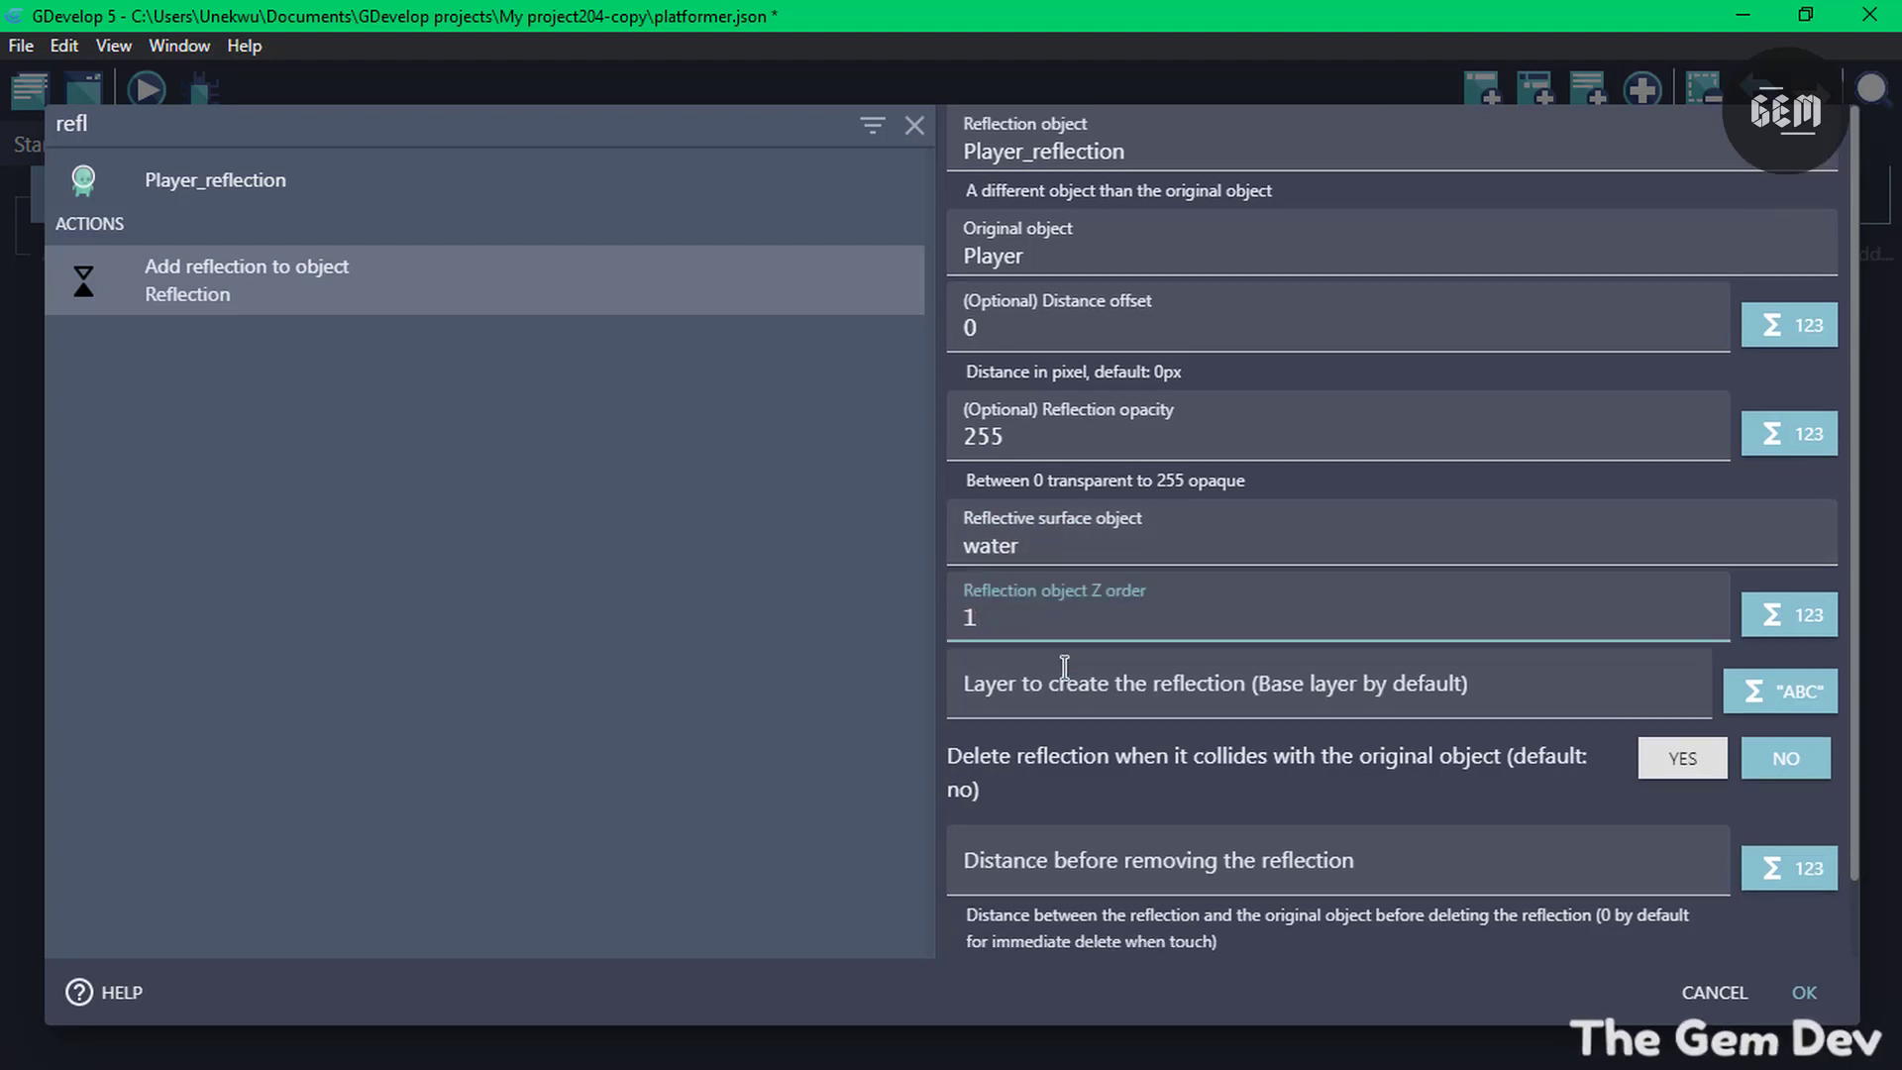
pyautogui.click(1187, 682)
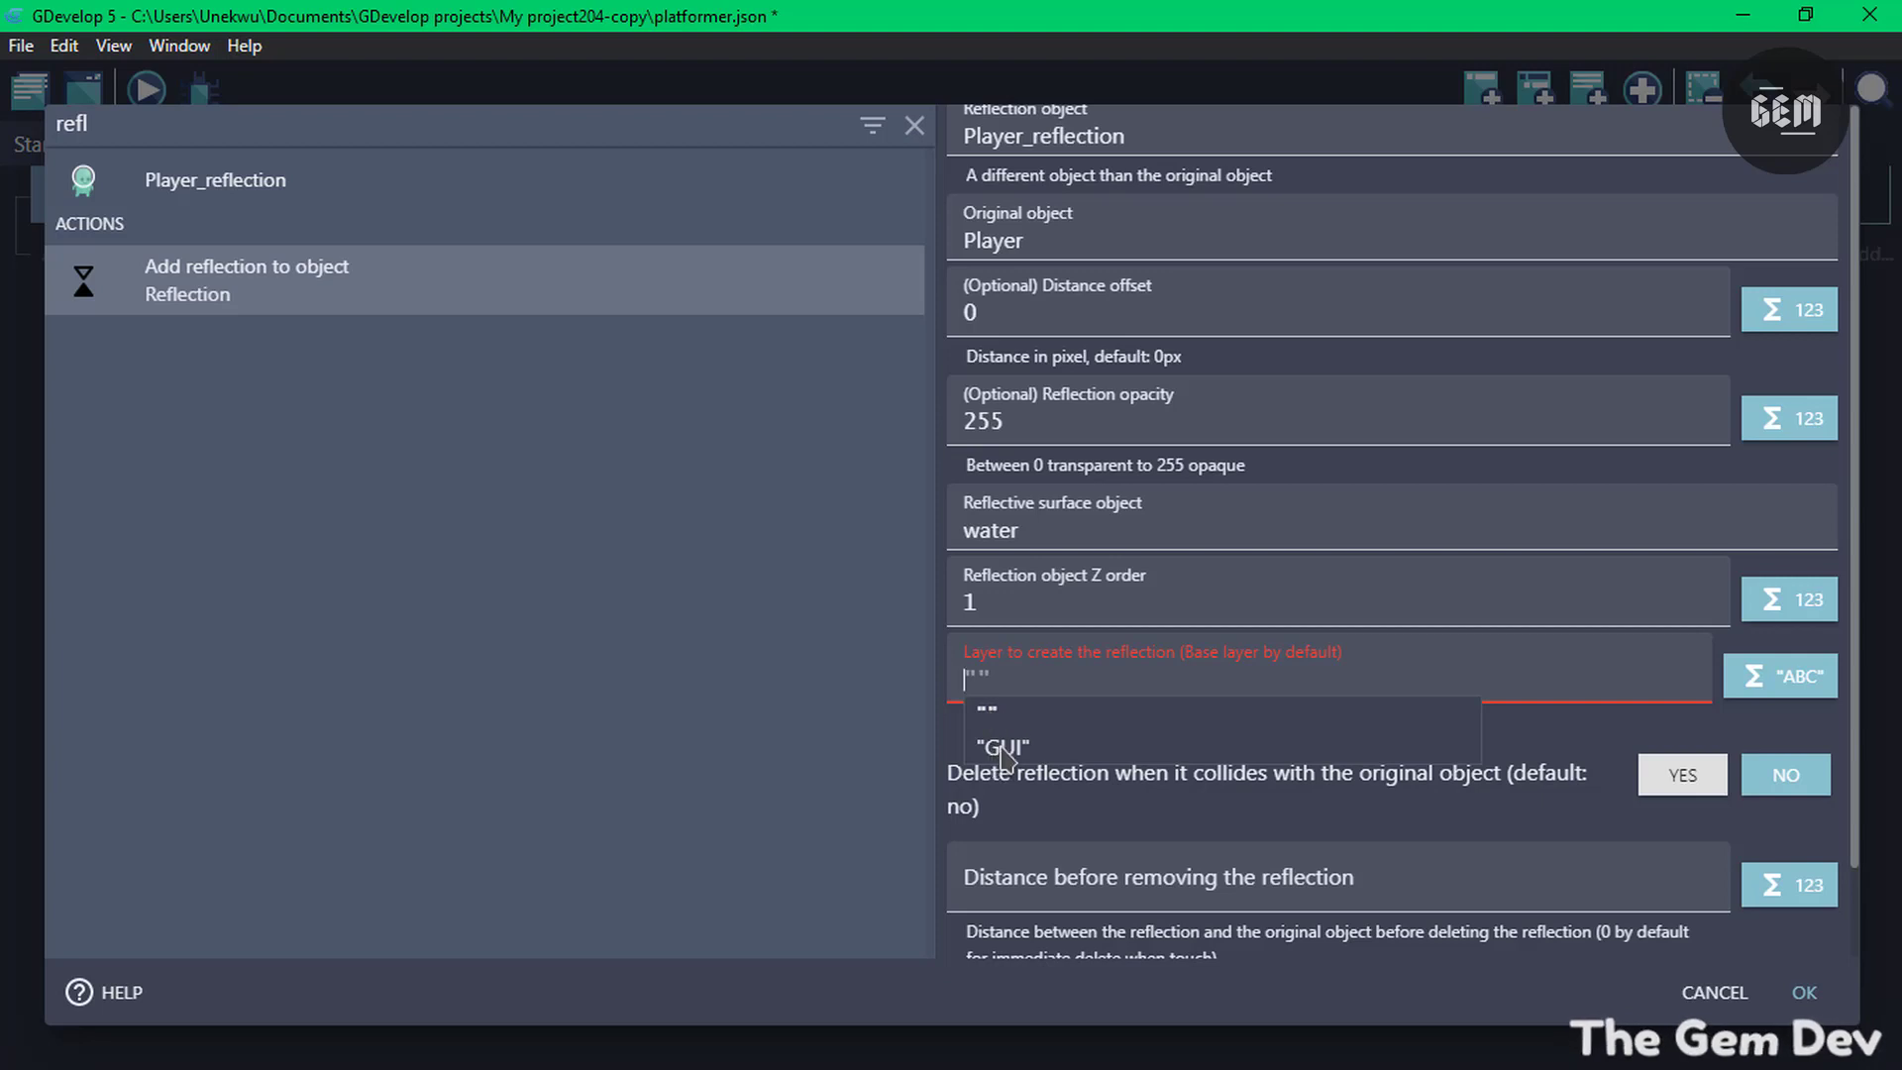
pyautogui.click(990, 715)
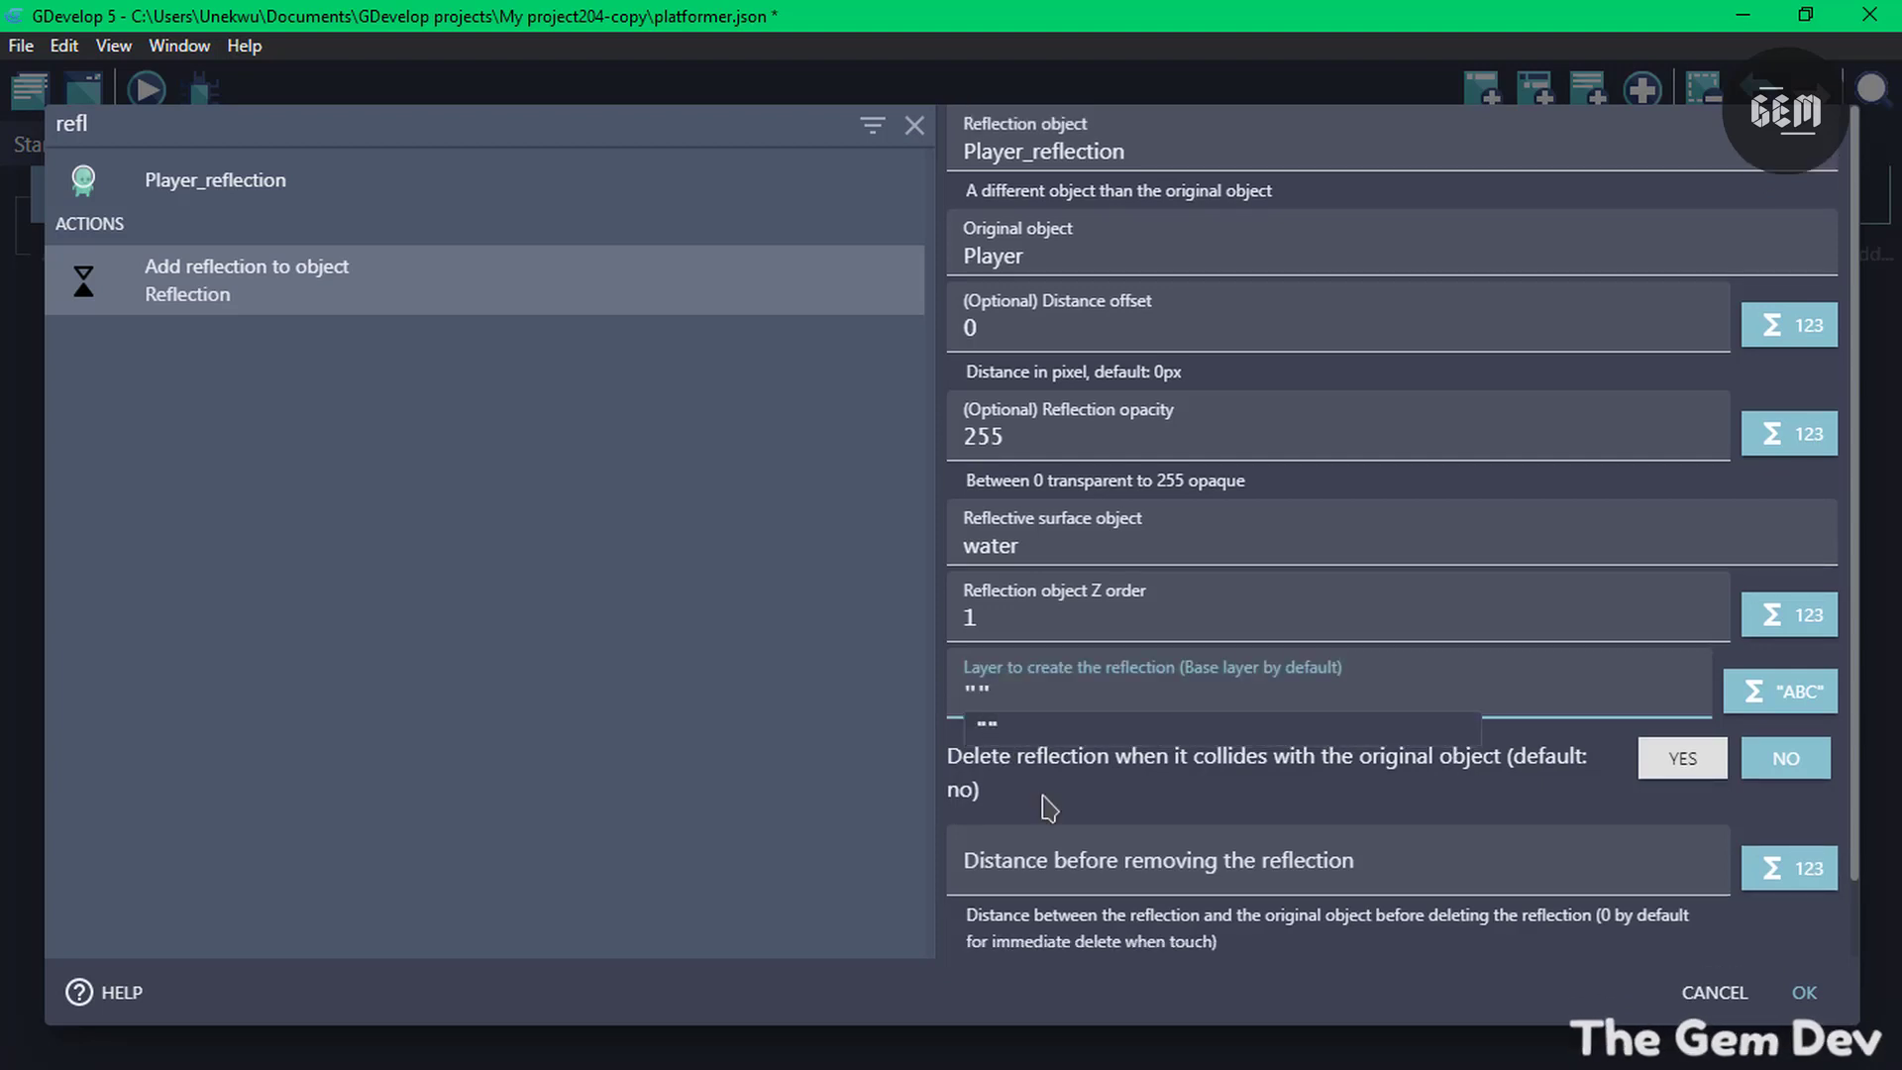
pyautogui.click(1033, 879)
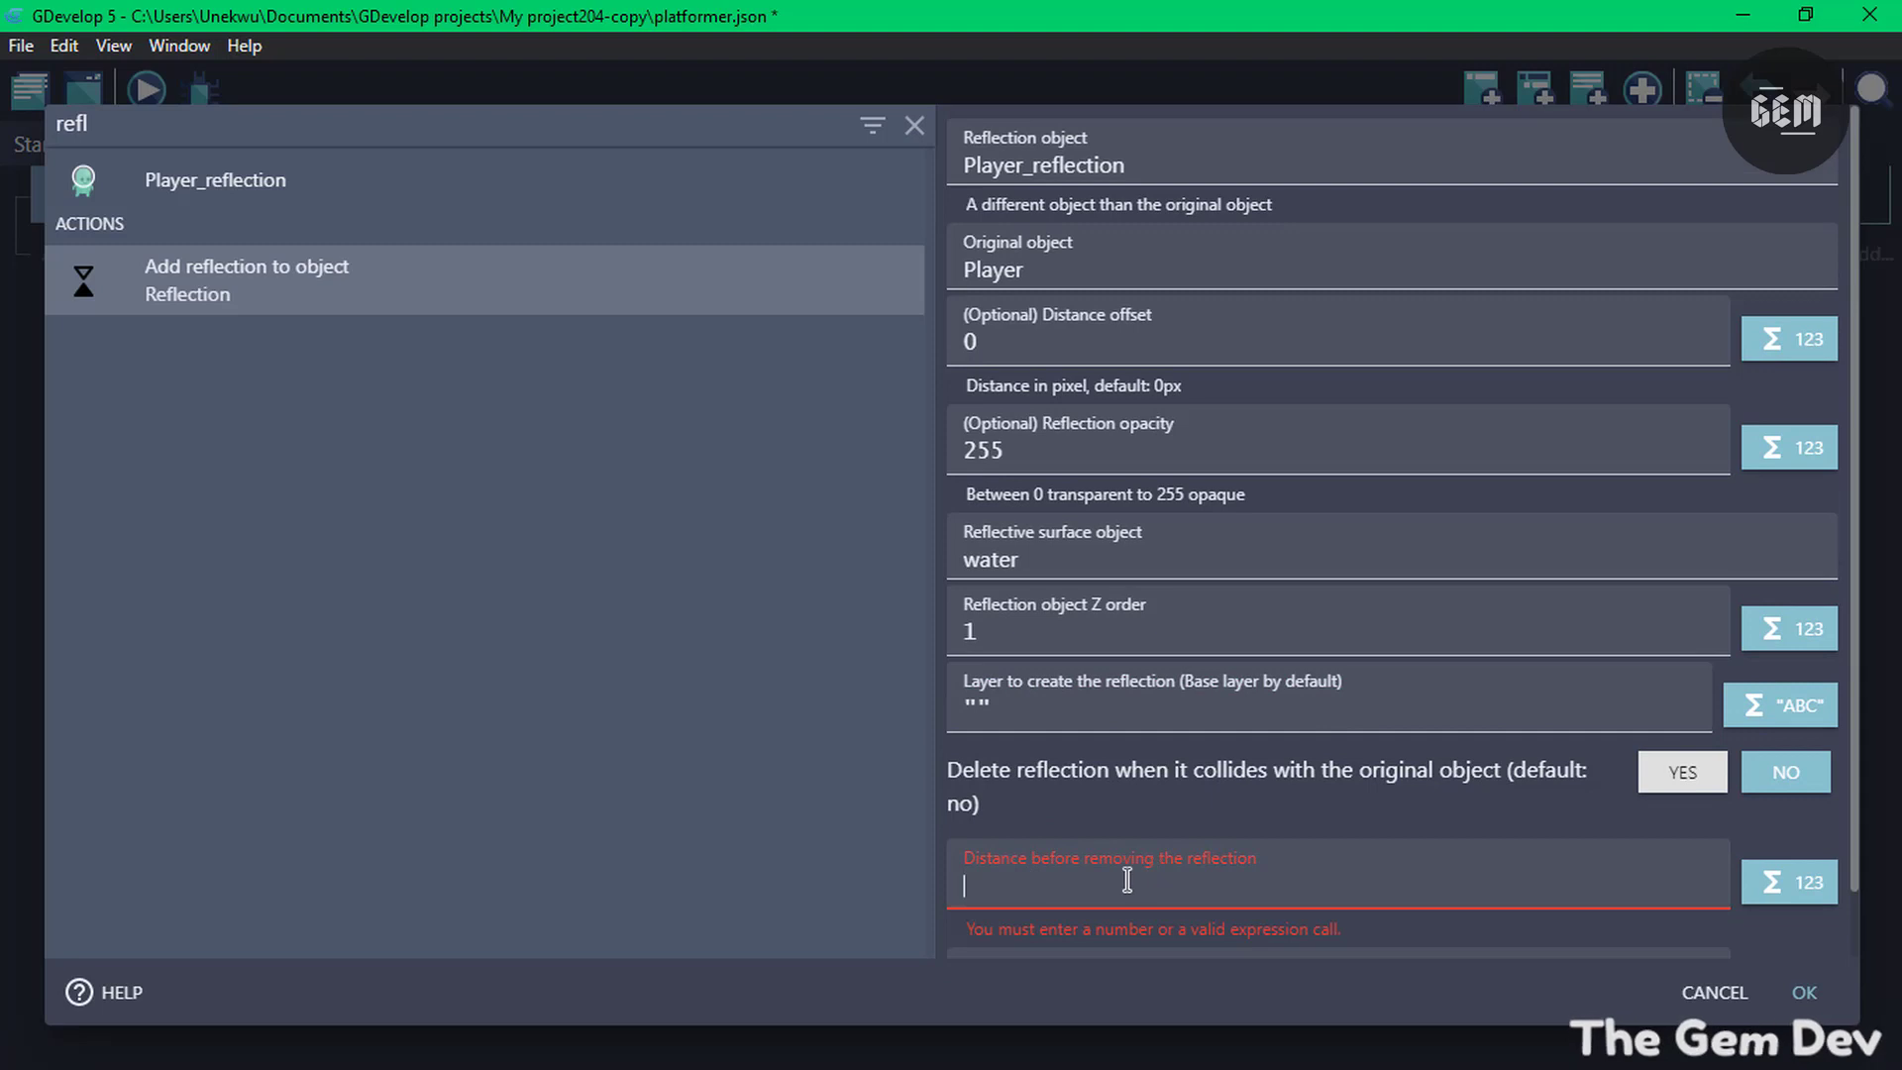
pyautogui.write('25')
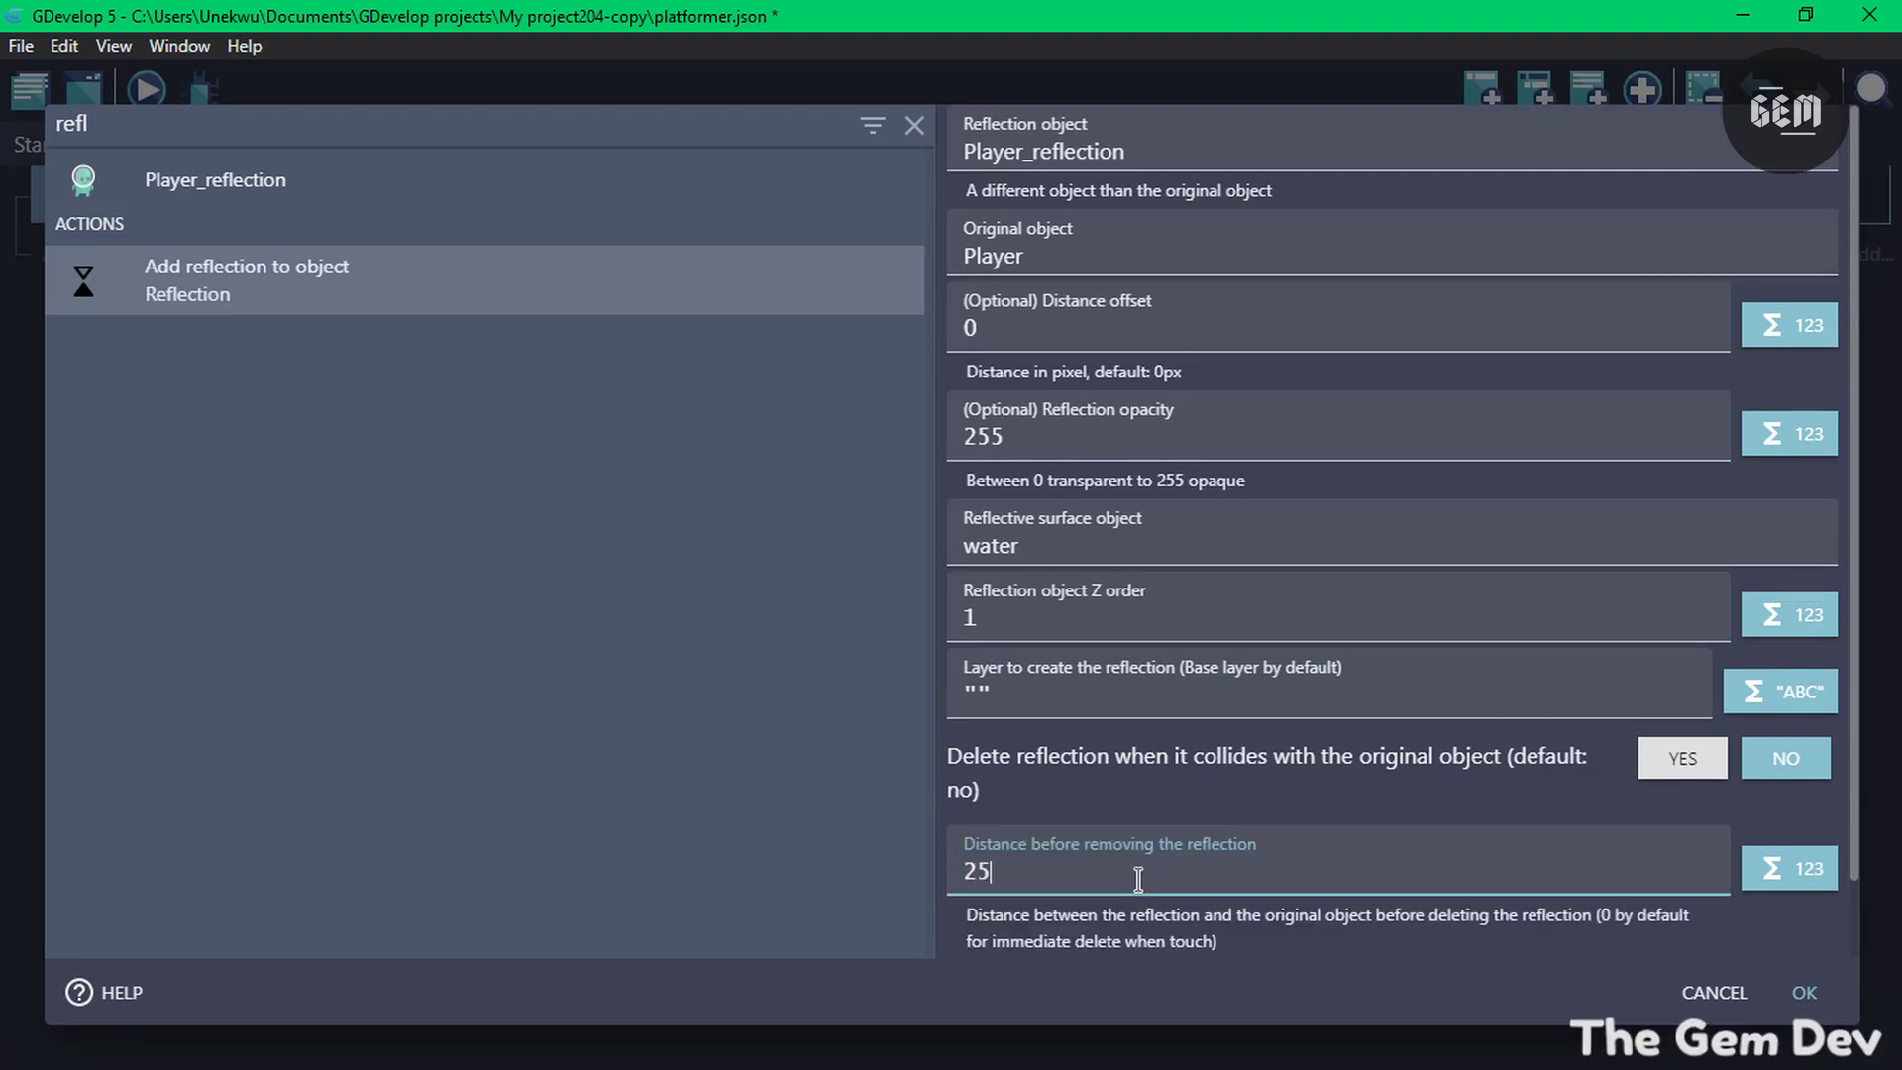
pyautogui.click(1803, 992)
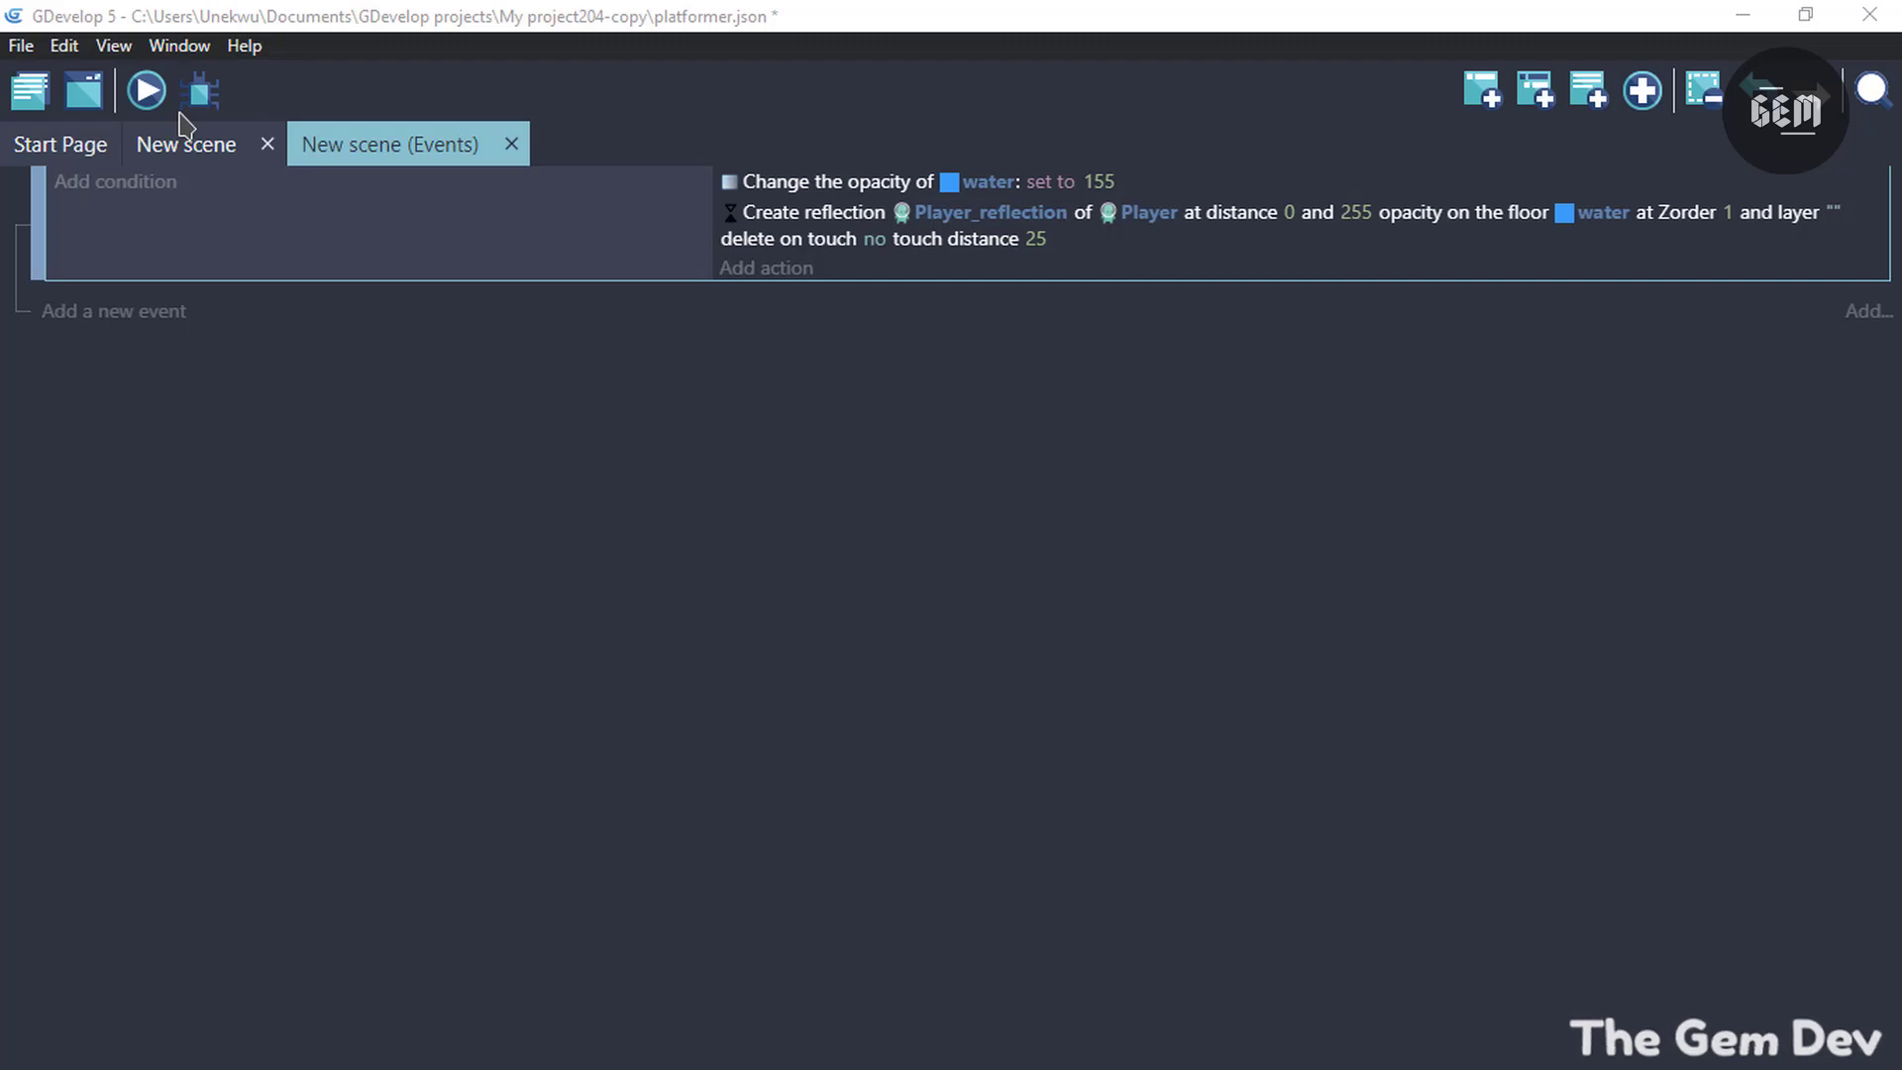
# Preview the game and move and jump with the player to check its reflection in the water
pyautogui.click(146, 90)
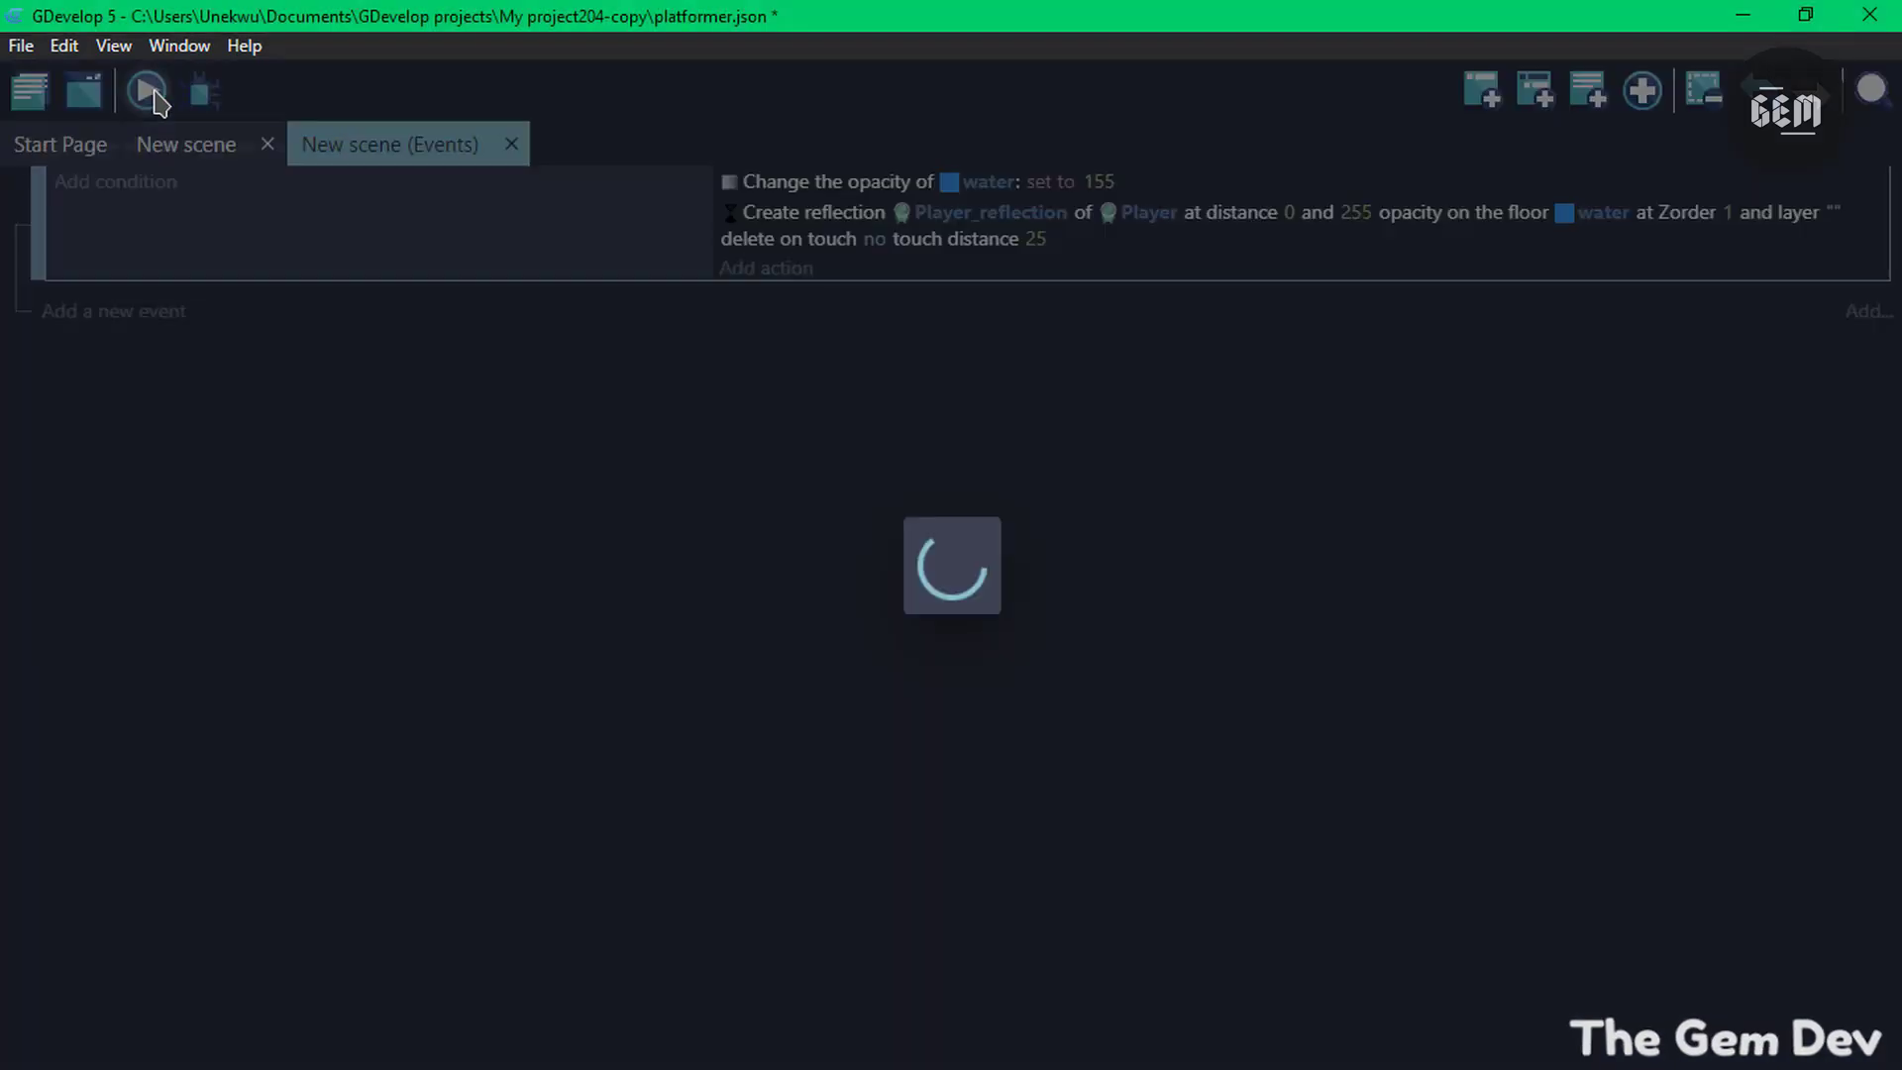
pyautogui.press('Right')
pyautogui.press('space')
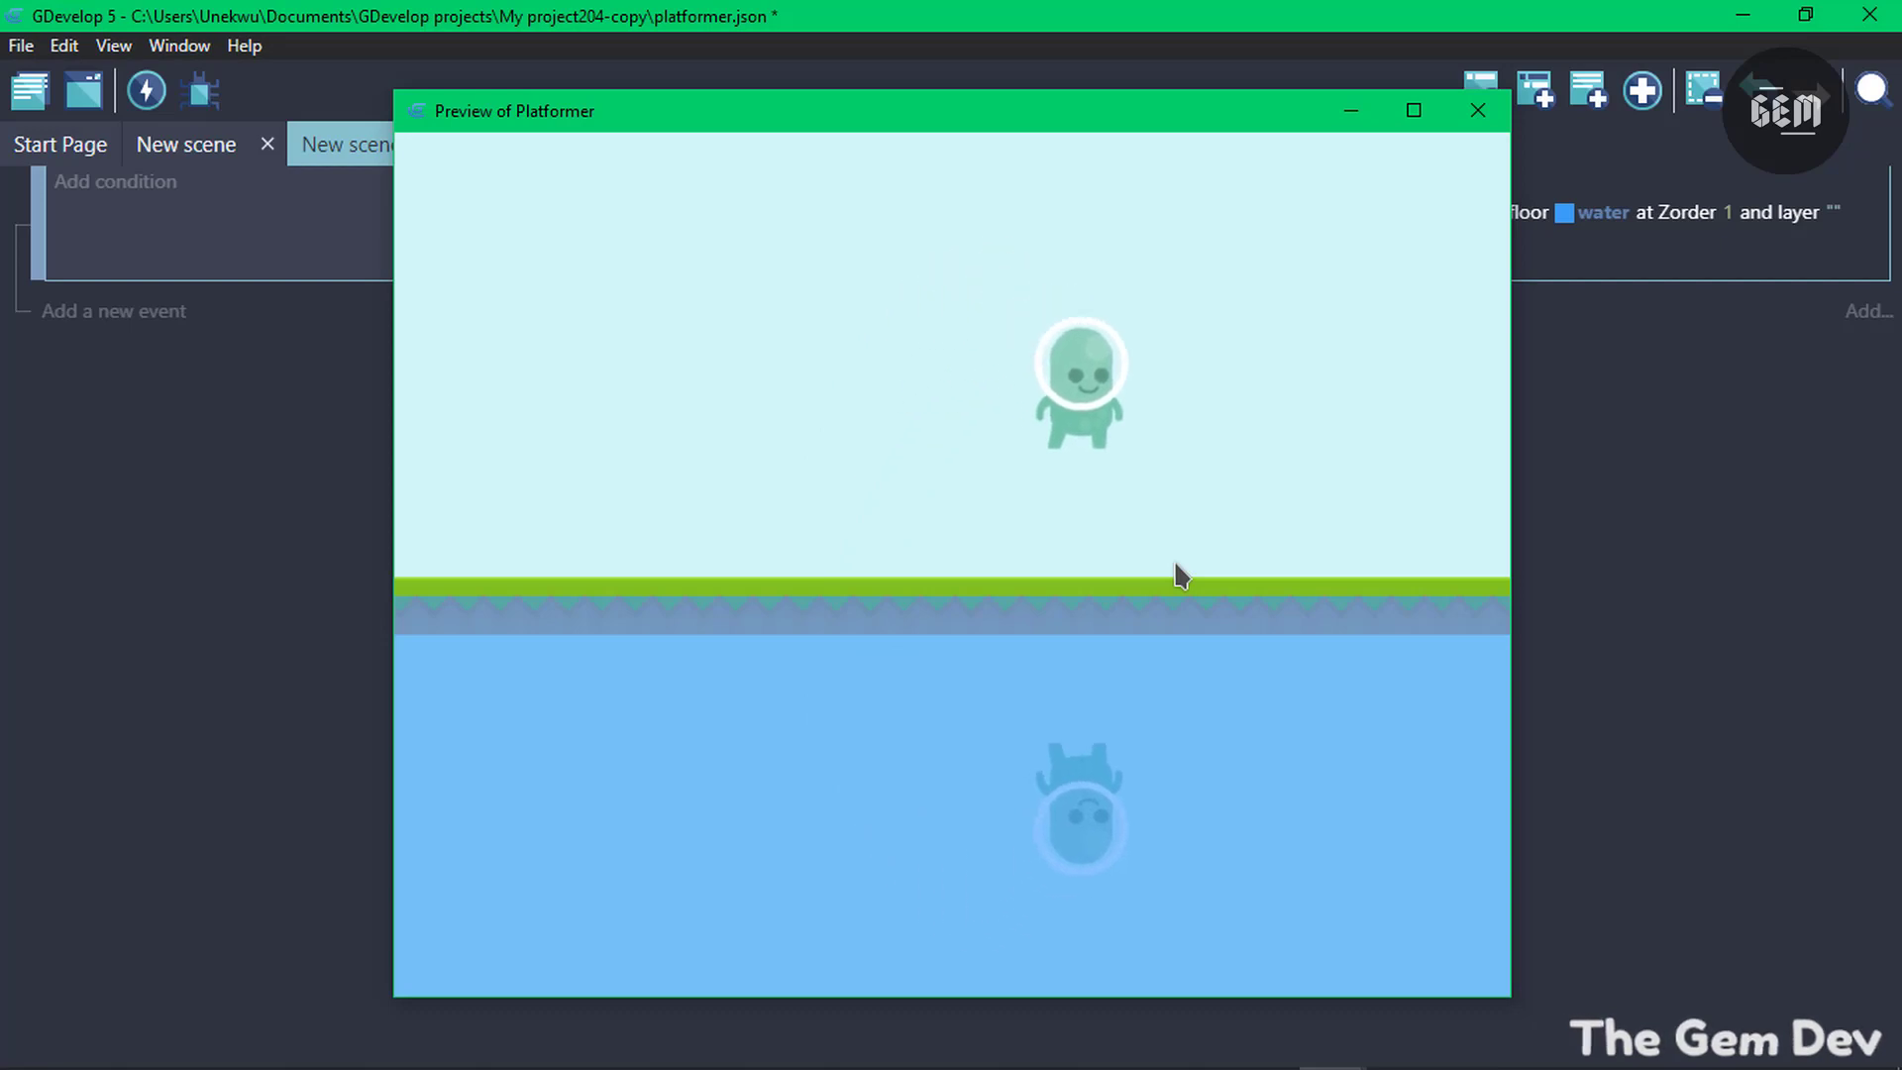
pyautogui.press('Left')
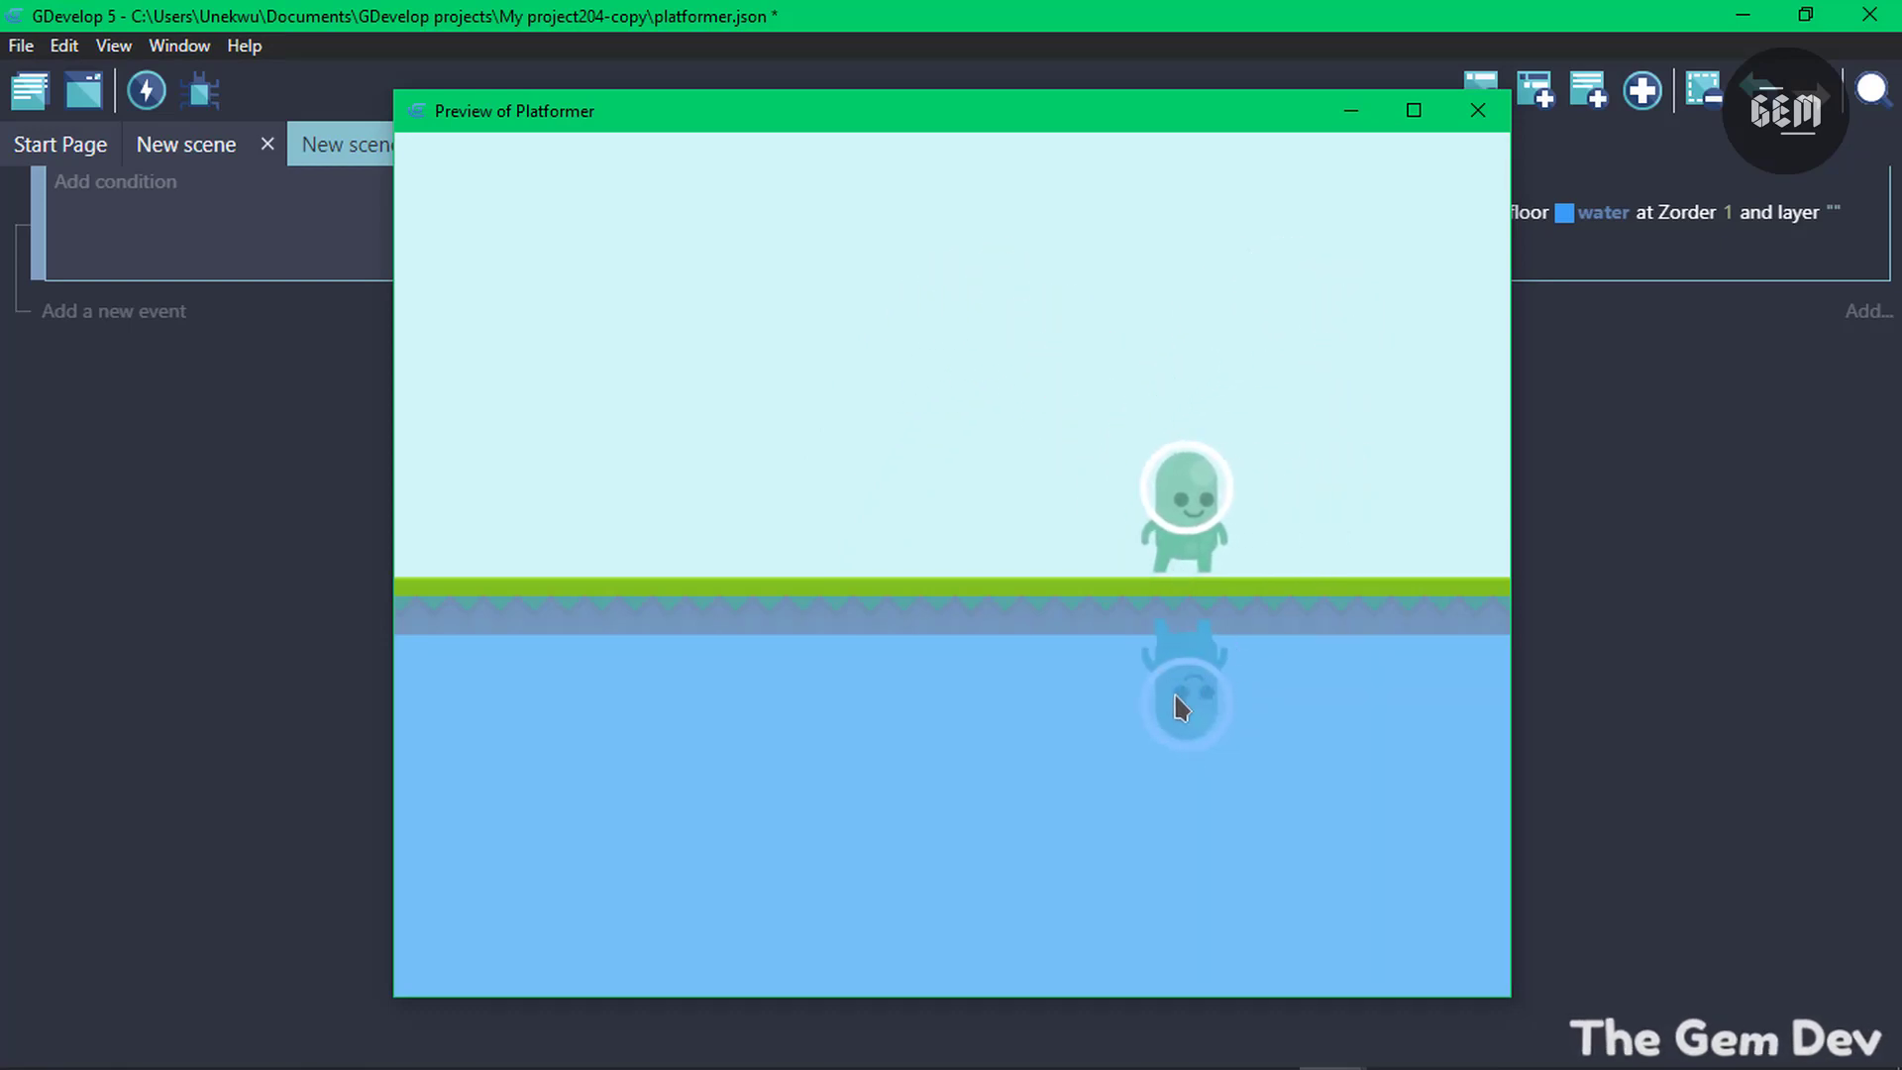
pyautogui.press('Left')
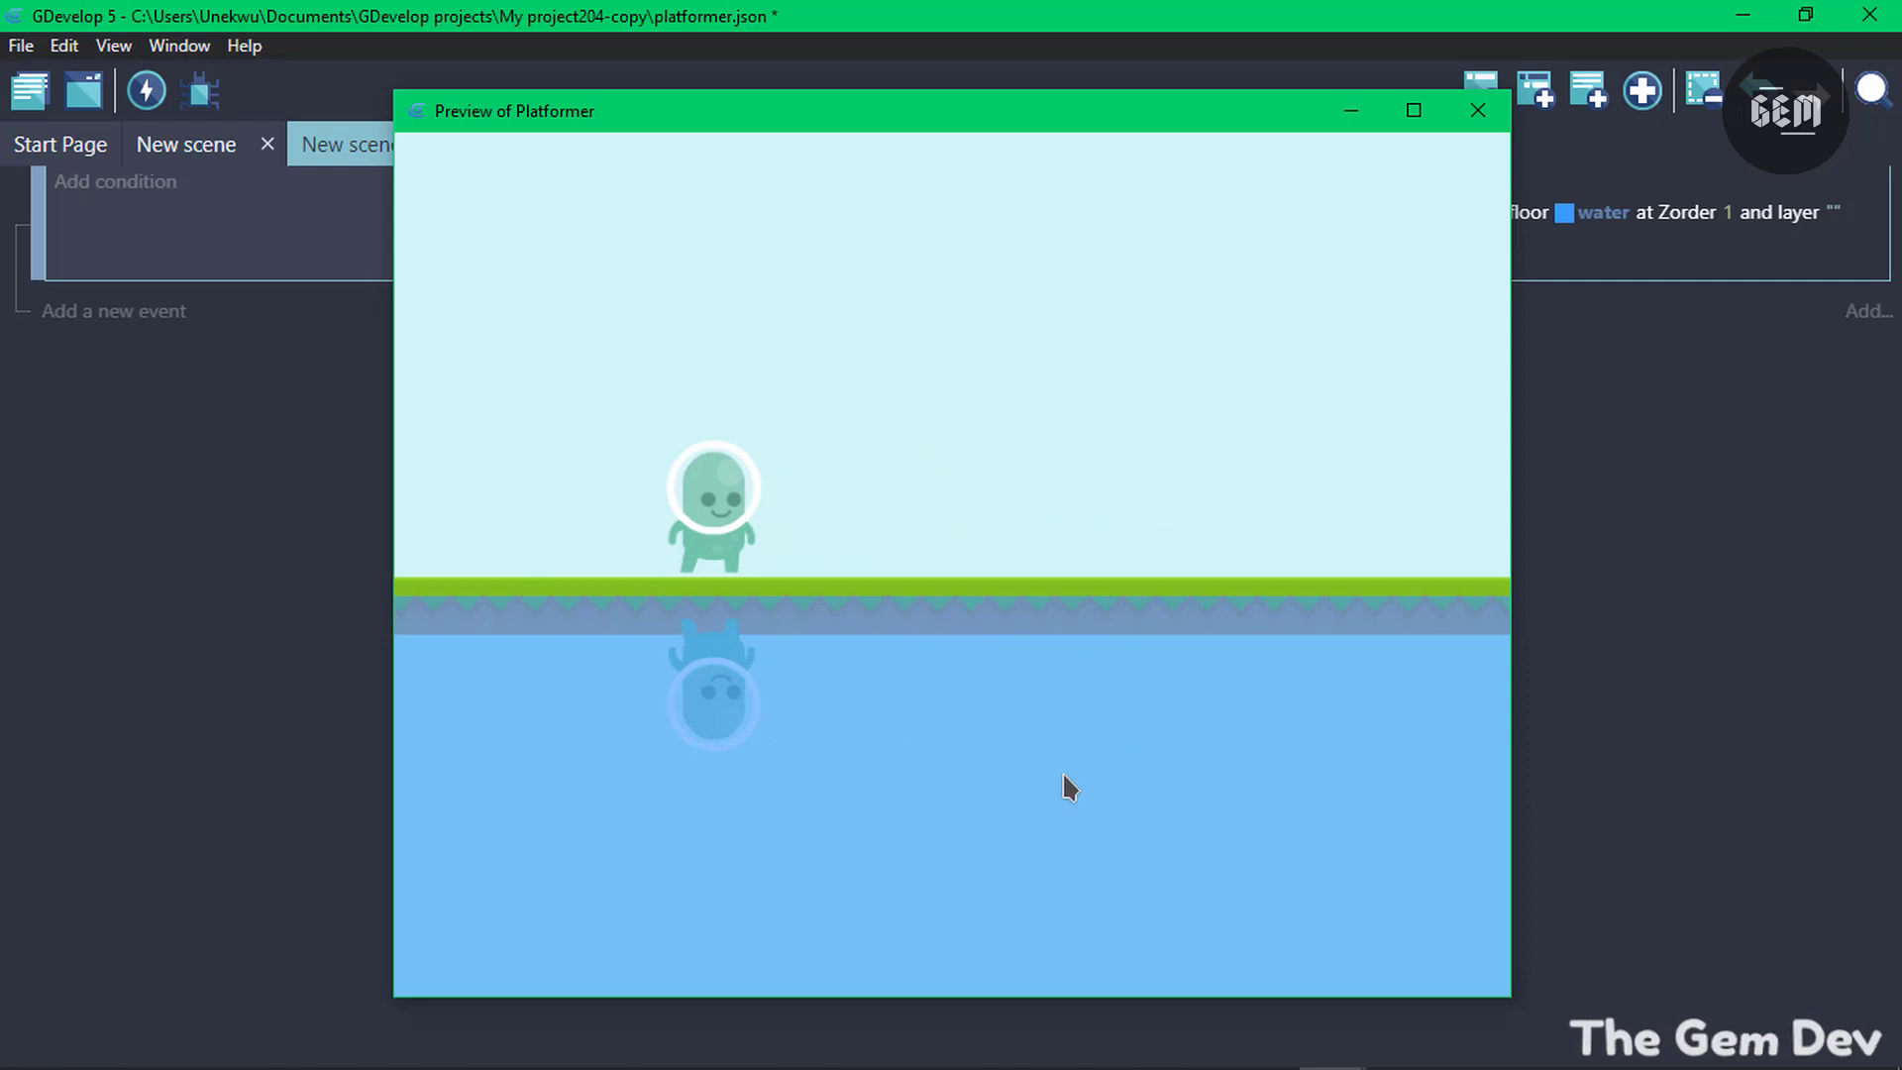
# Put the current preview away, view the finished game preview with the reflected grass block, and close it
pyautogui.hotkey('alt', 'Tab')
pyautogui.hotkey('alt', 'Tab')
pyautogui.hotkey('alt', 'Tab')
pyautogui.hotkey('alt', 'Tab')
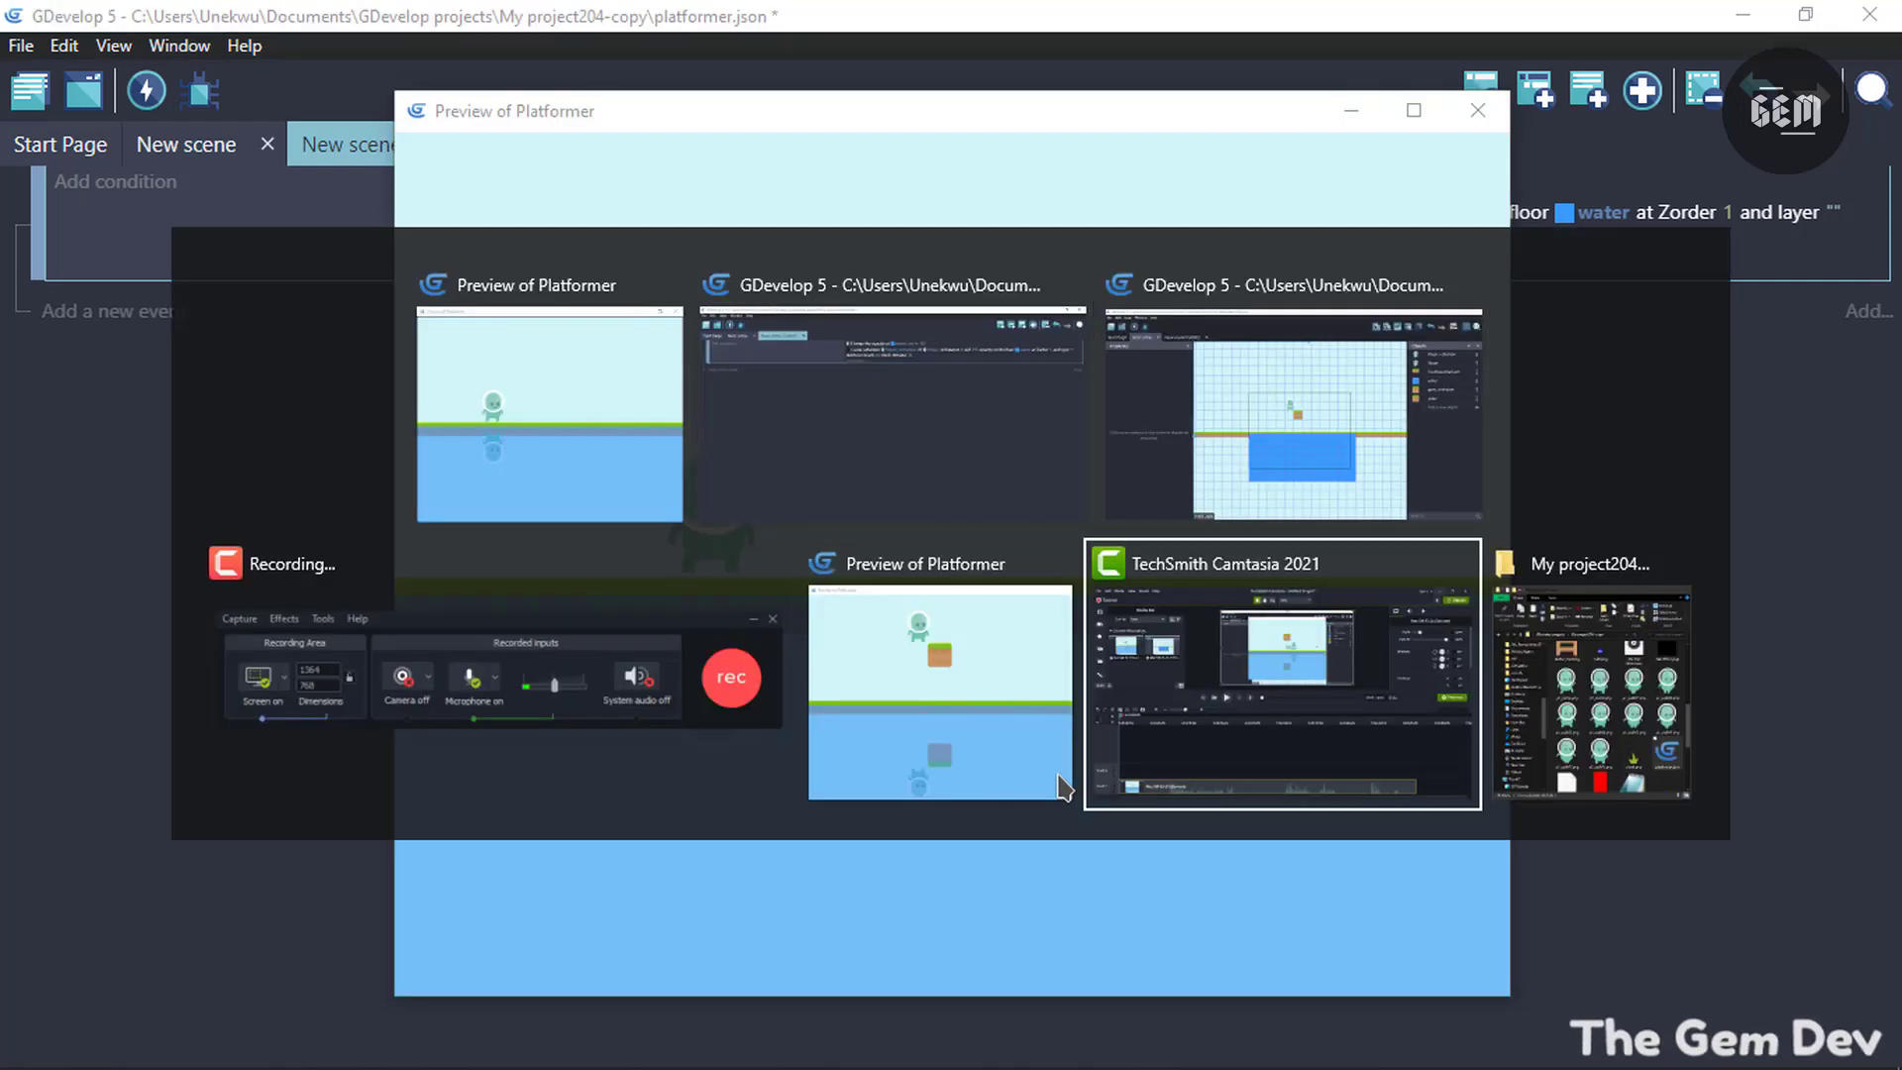
pyautogui.hotkey('alt', 'Tab')
pyautogui.hotkey('alt', 'Tab')
pyautogui.hotkey('alt', 'Tab')
pyautogui.hotkey('alt', 'Tab')
pyautogui.hotkey('alt', 'Tab')
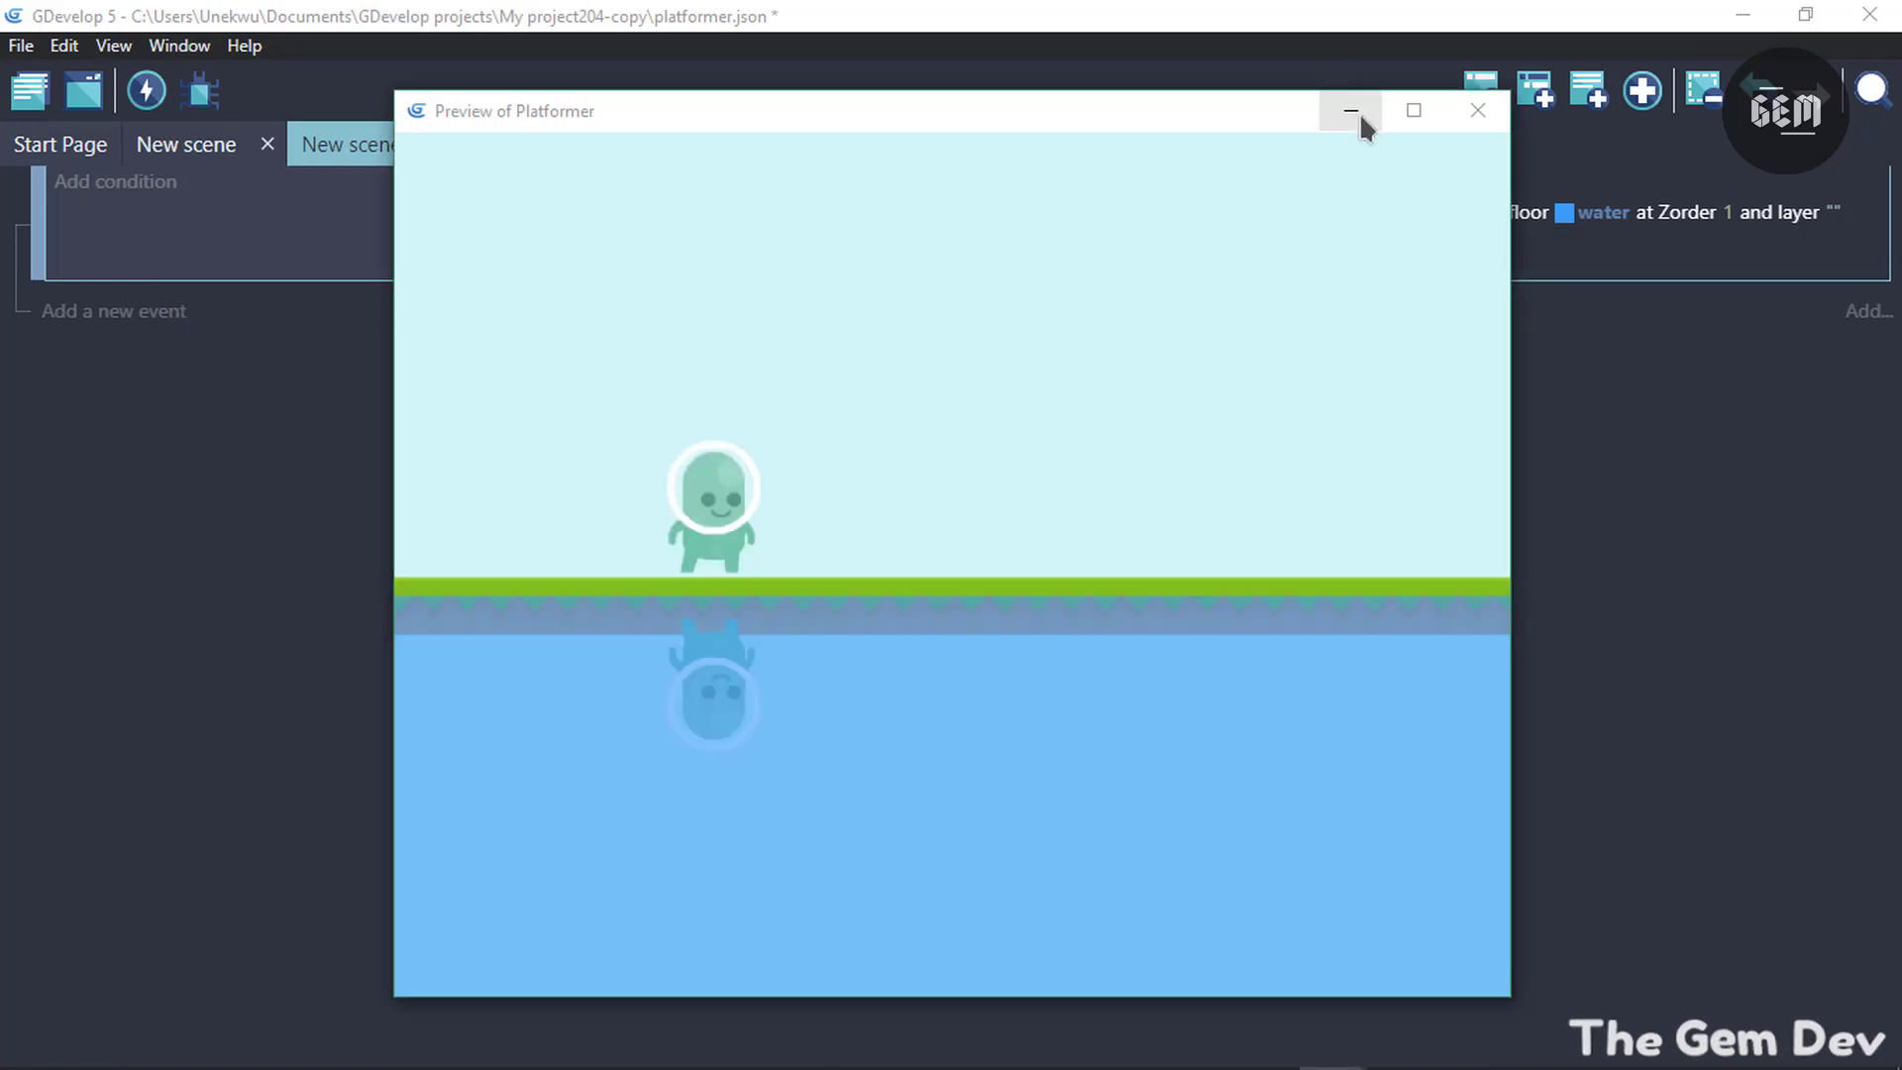
pyautogui.click(1360, 114)
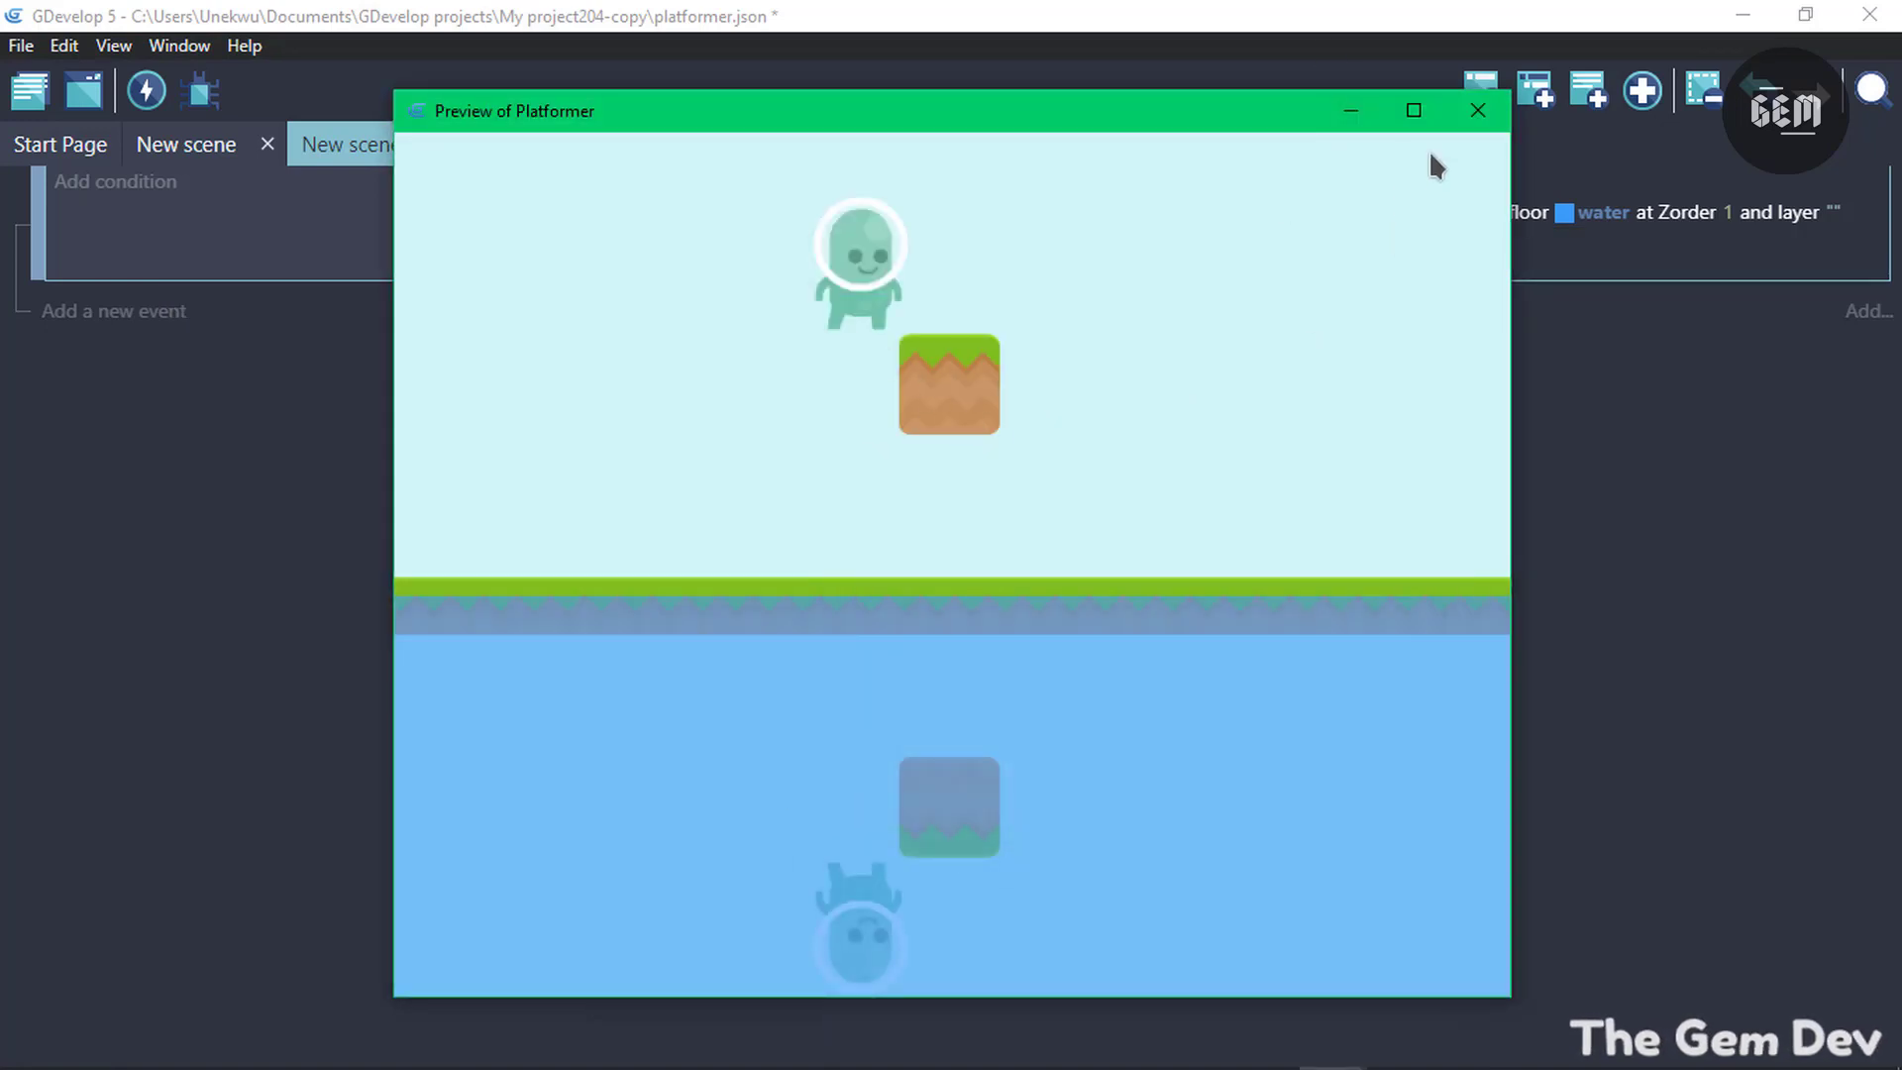
pyautogui.click(1477, 110)
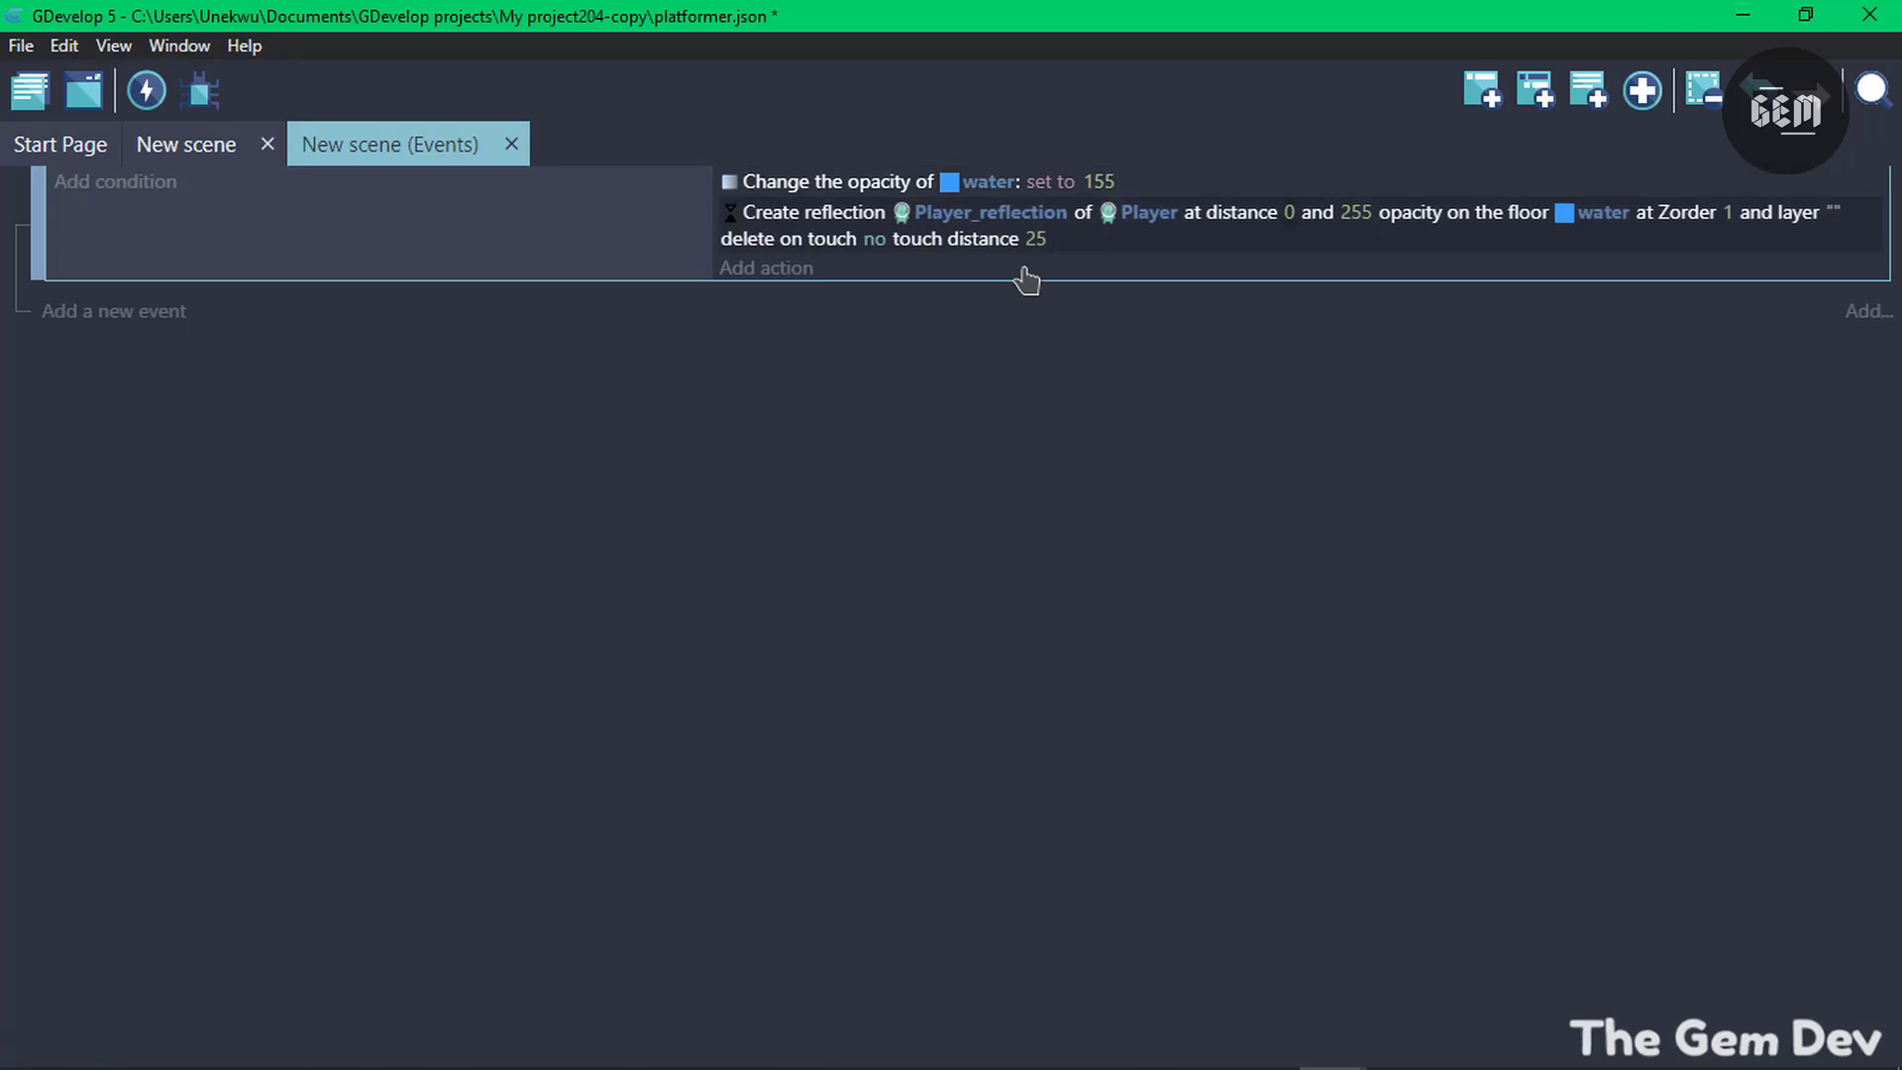
# Create a new sprite object in the scene with an animation that uses the Grass.png image
pyautogui.click(218, 148)
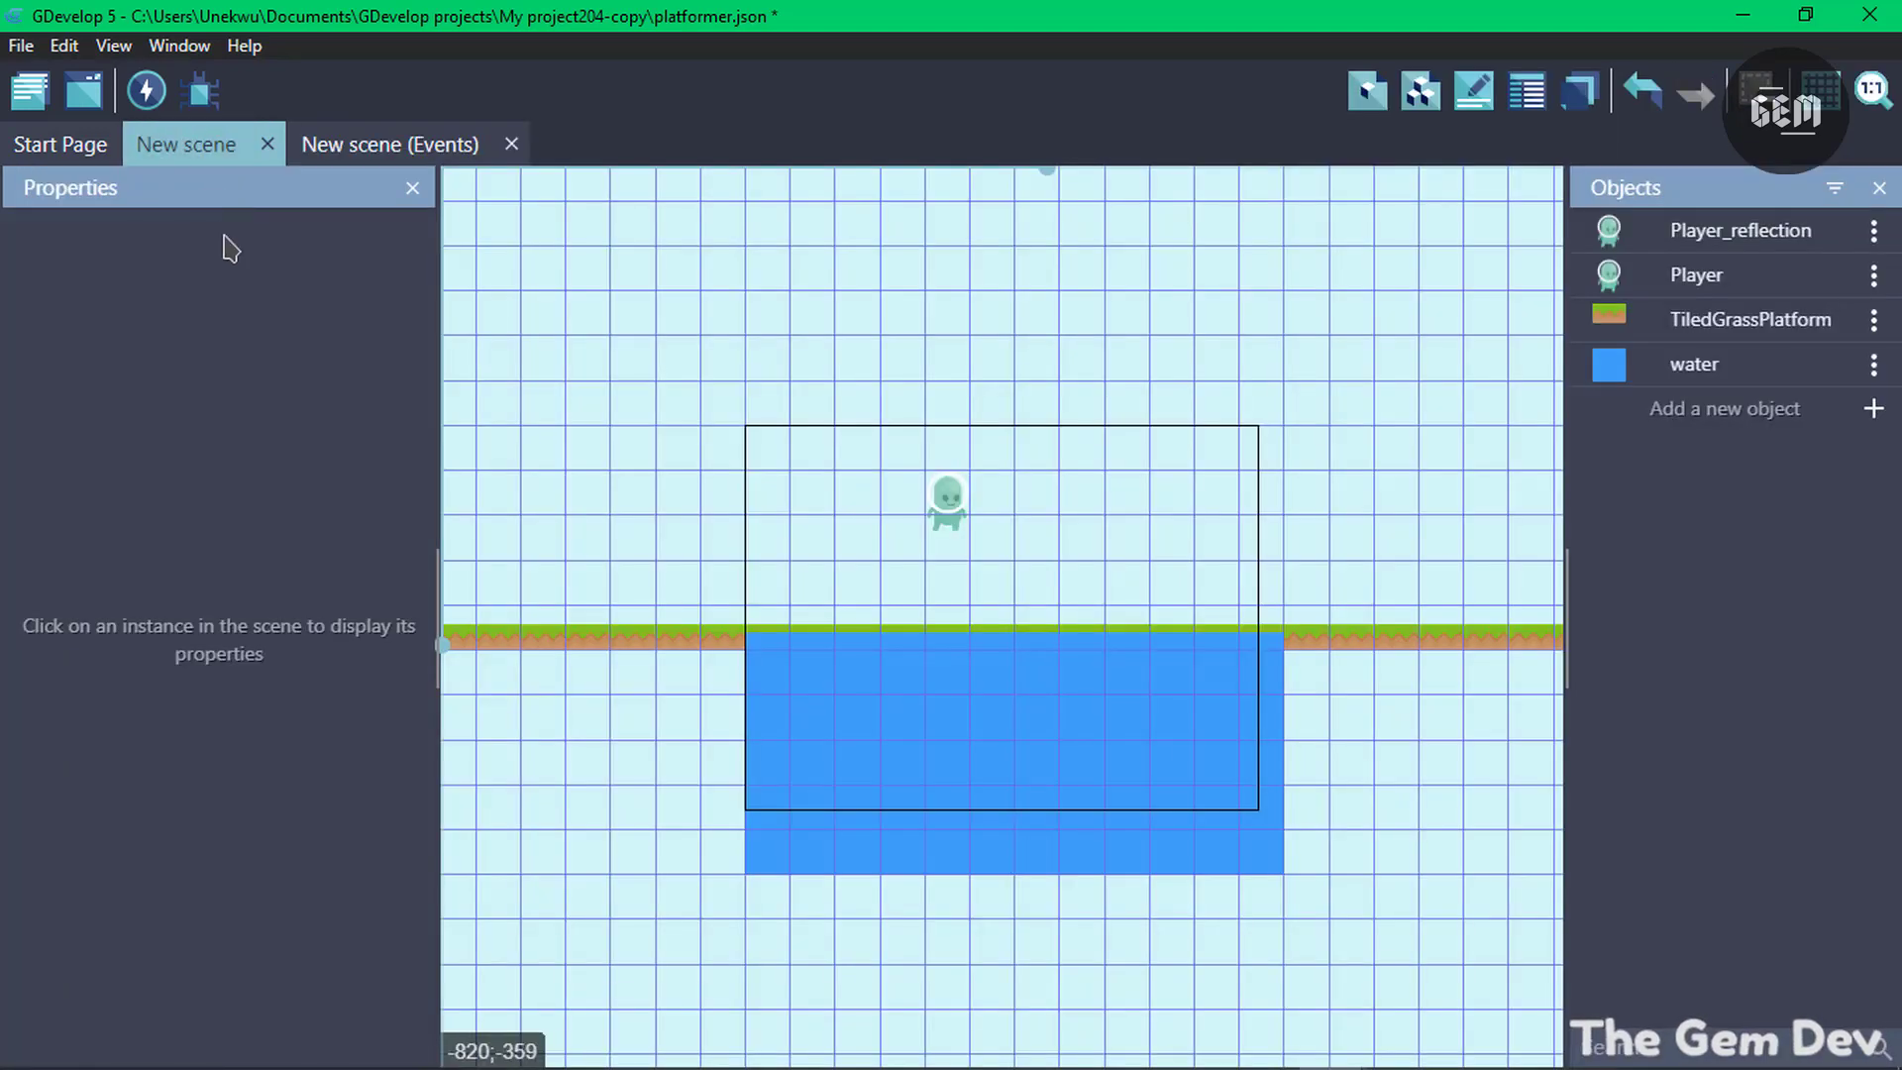
pyautogui.click(1647, 426)
pyautogui.click(477, 246)
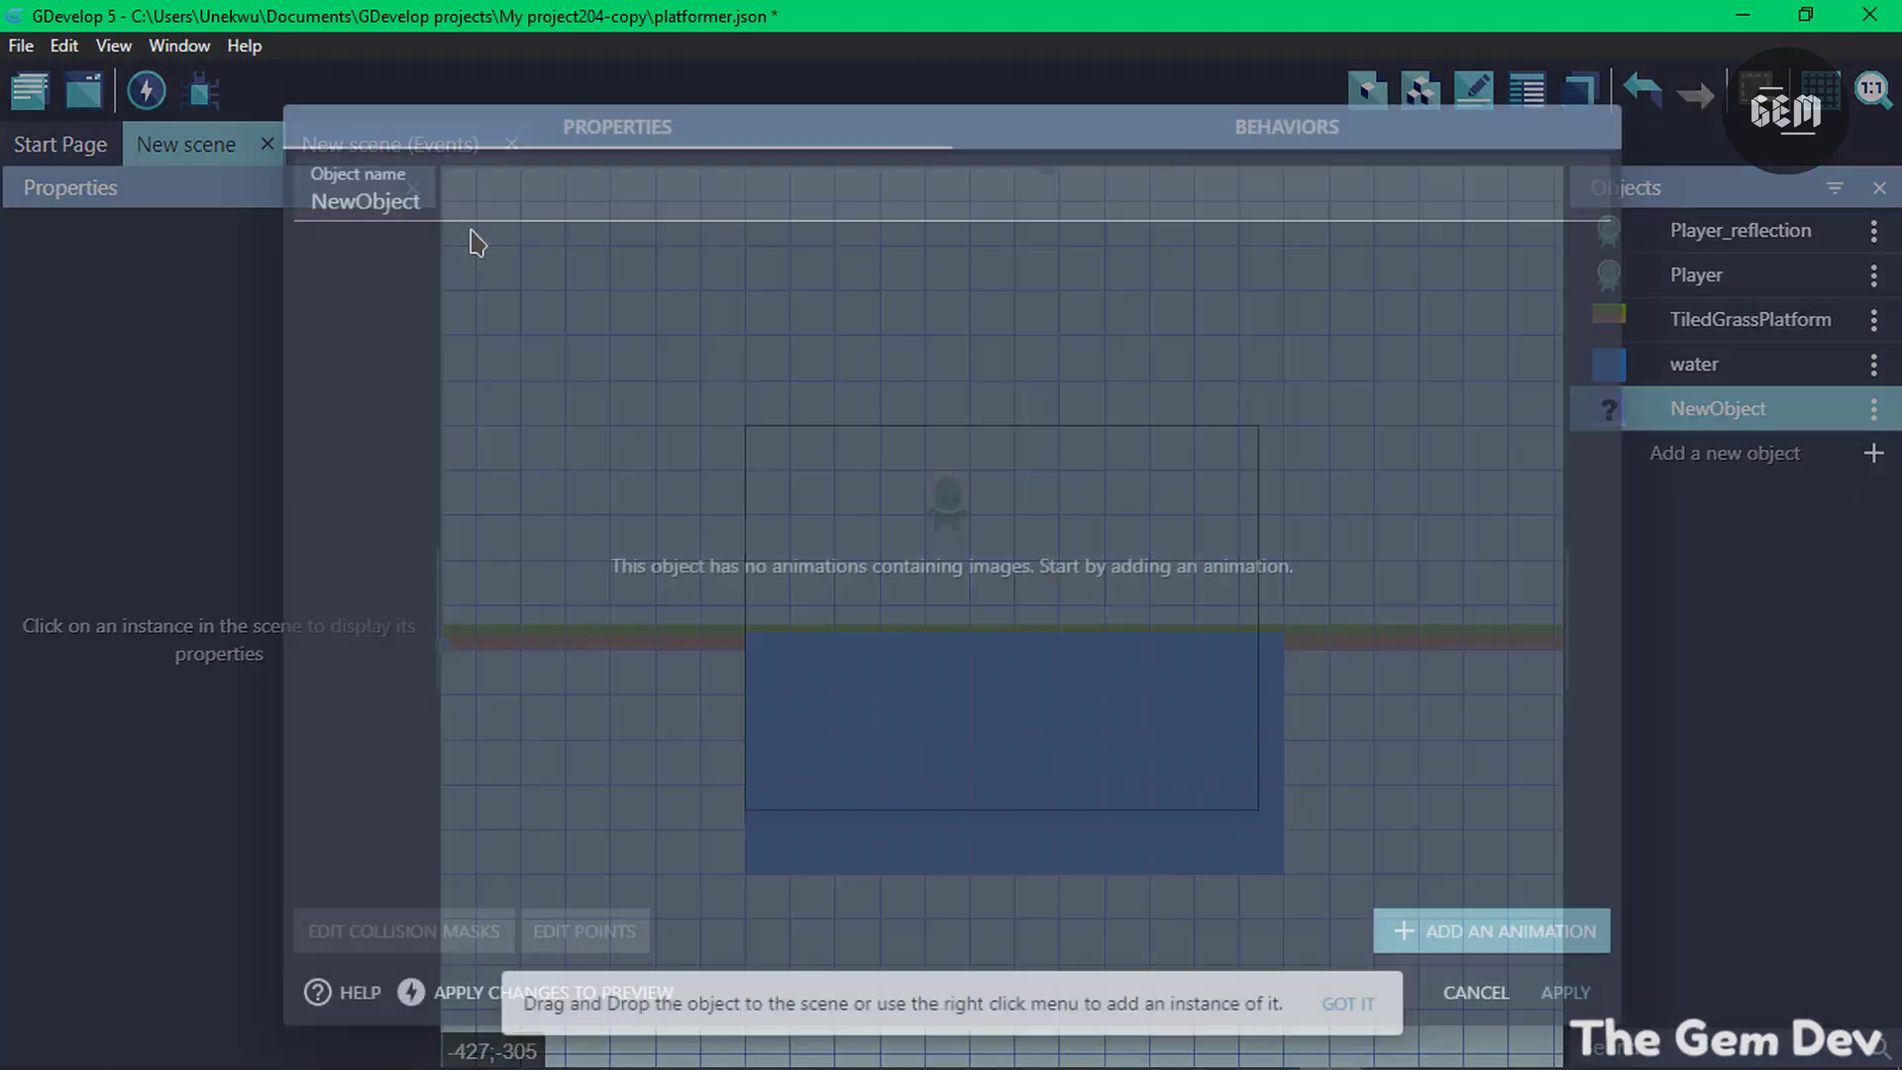
pyautogui.click(1405, 927)
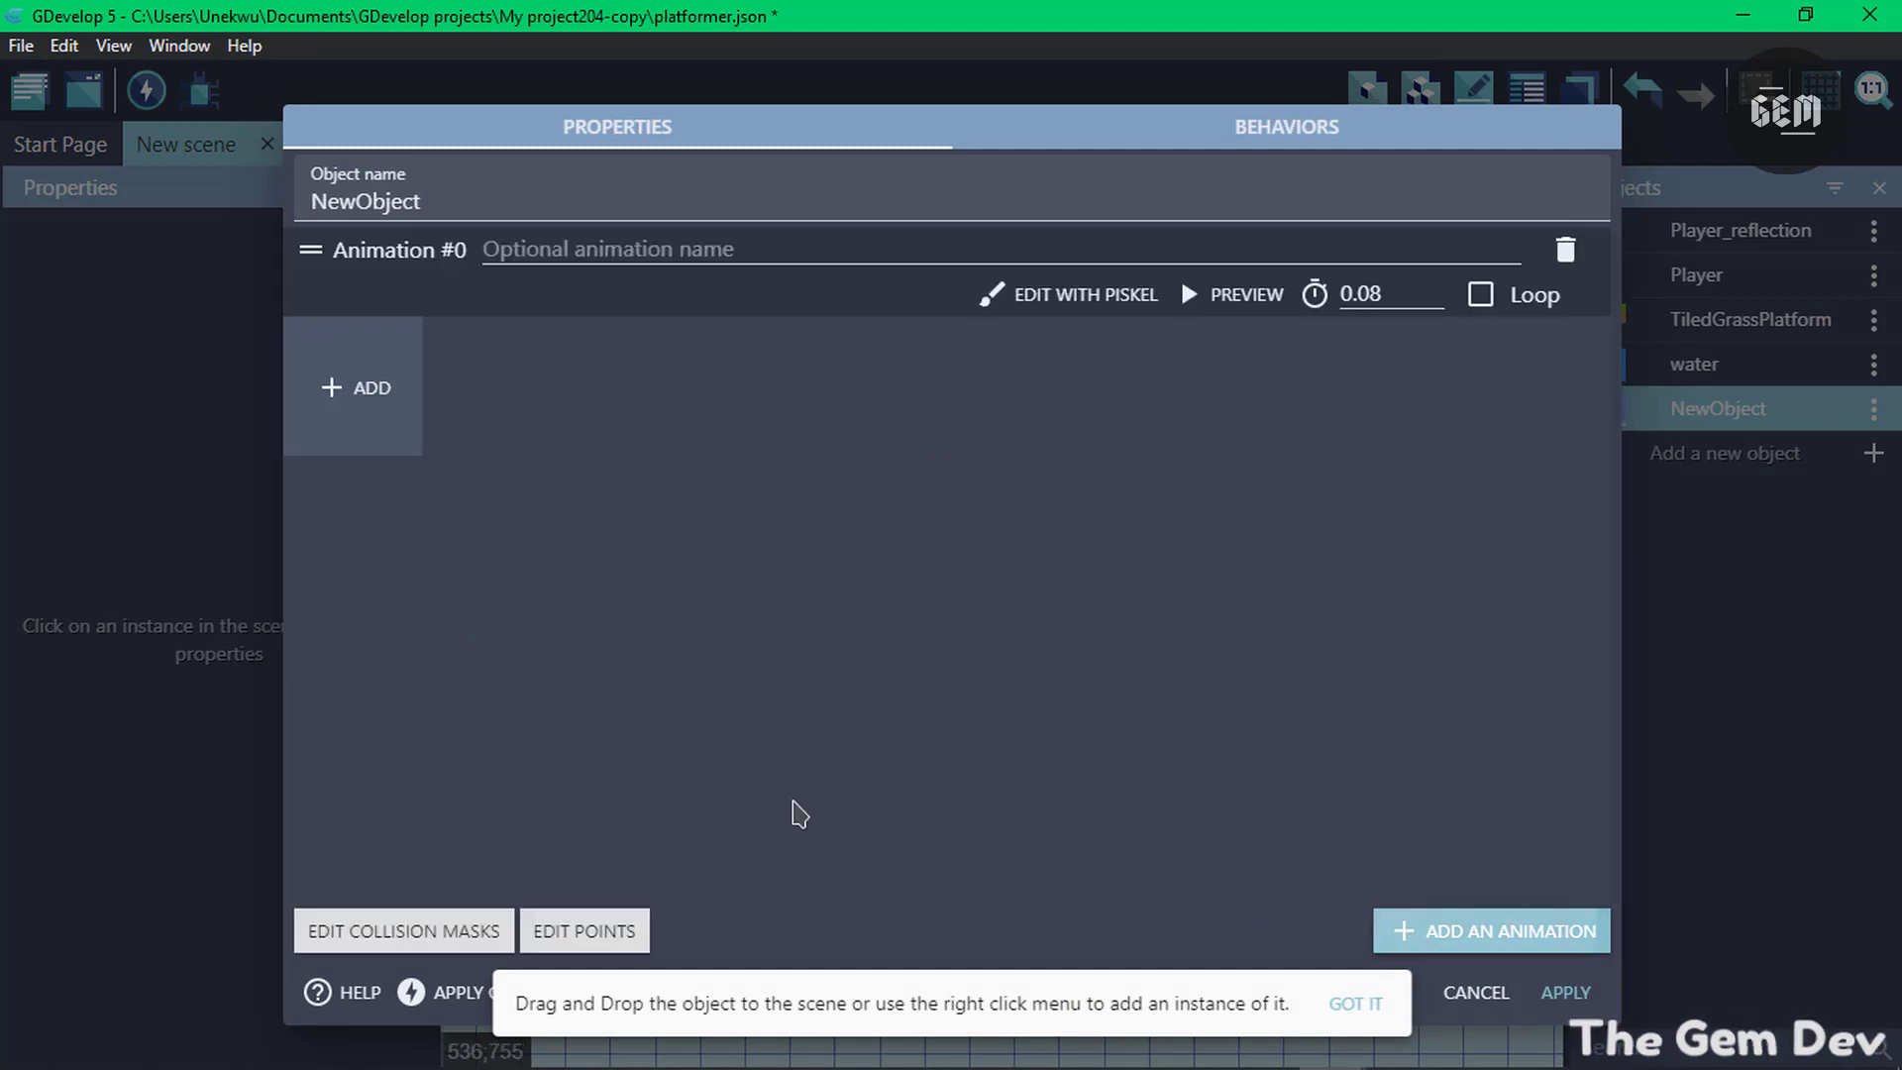
pyautogui.click(368, 388)
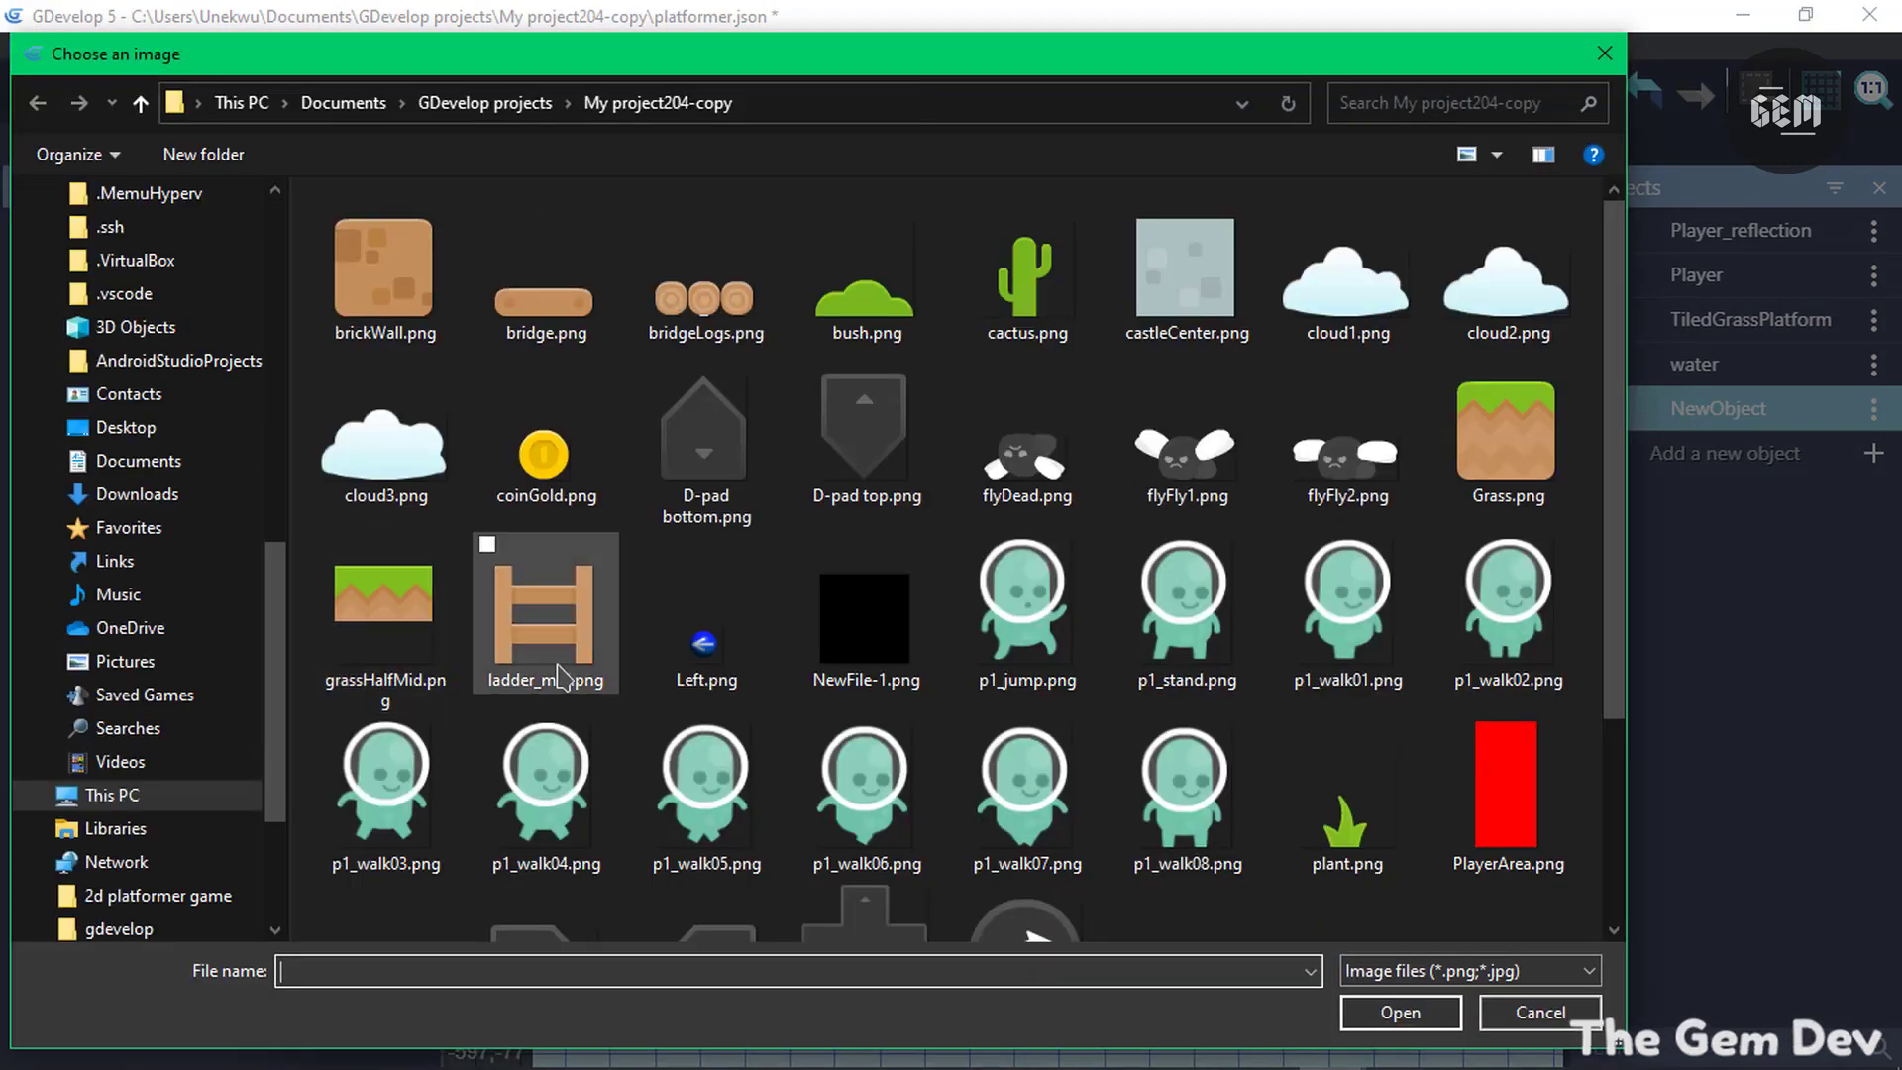
pyautogui.doubleClick(1456, 441)
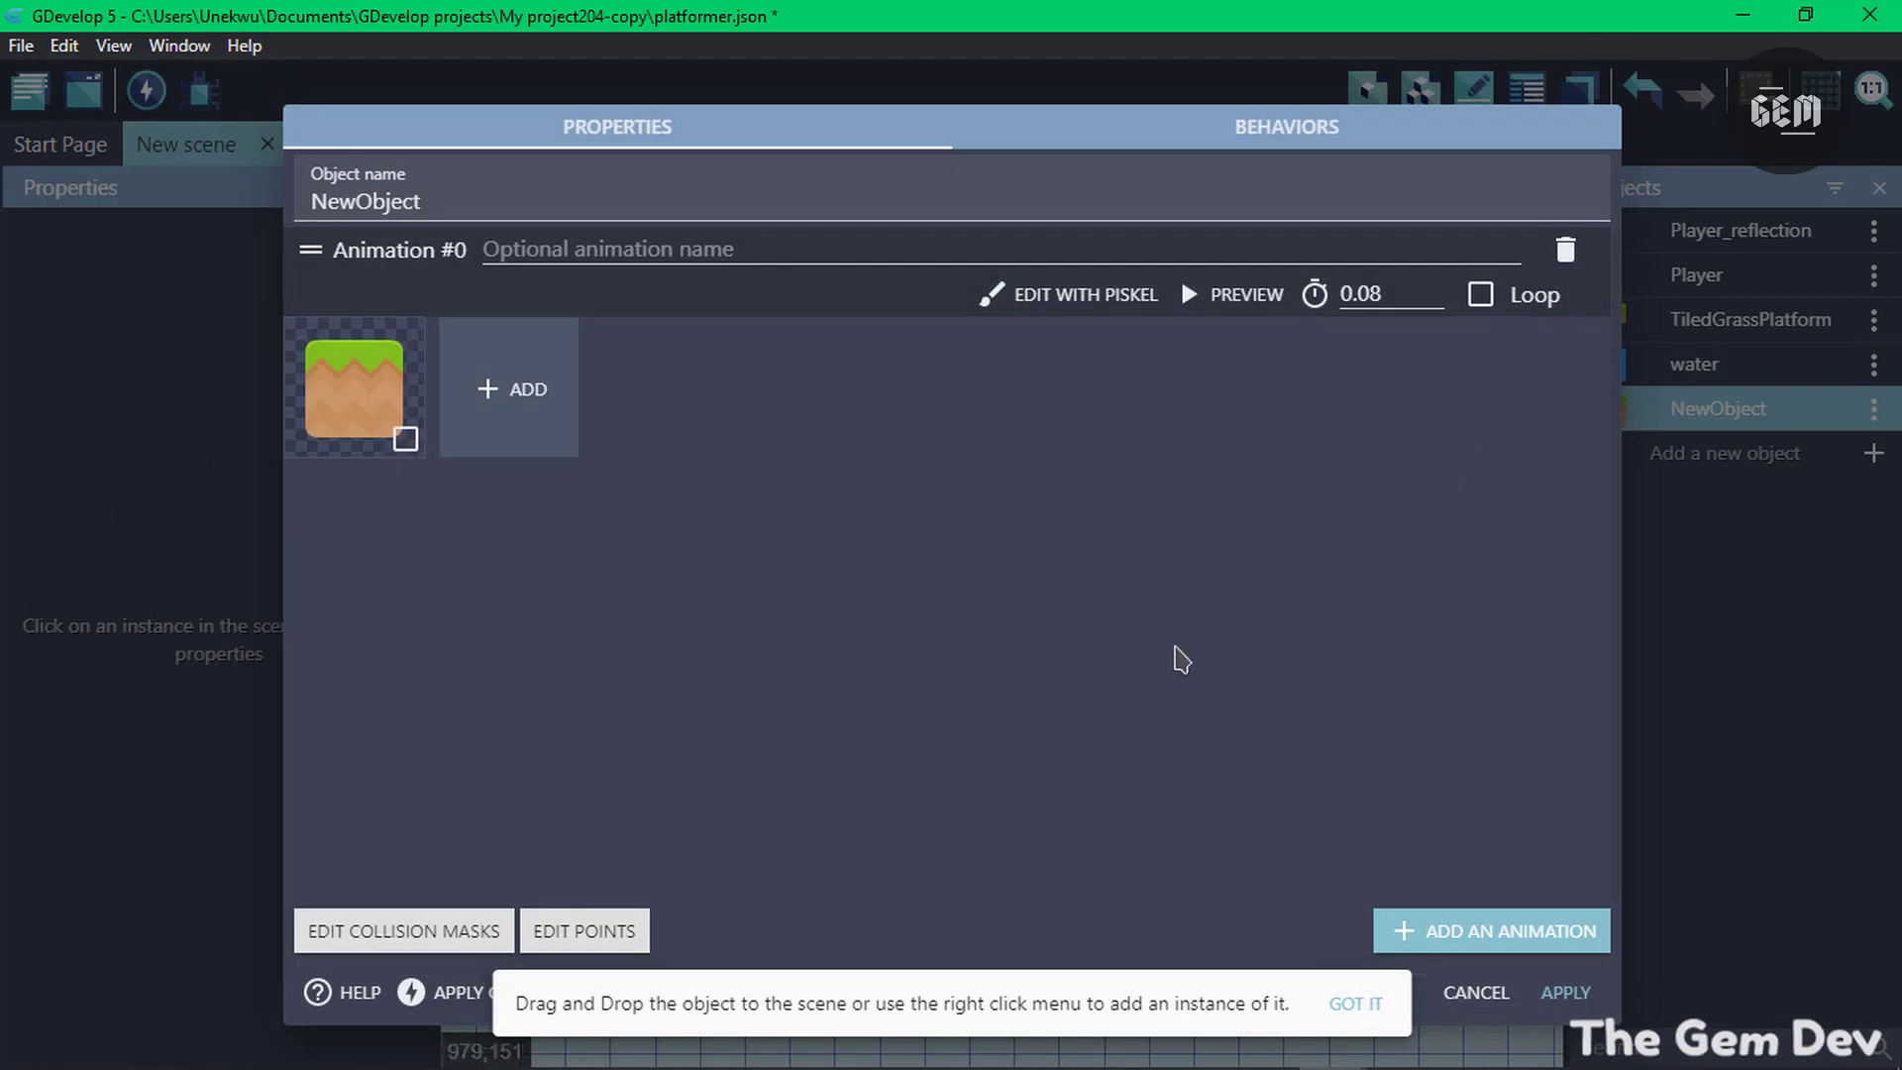
# Name the new sprite object grass, add the Platform behavior to it, and apply the changes
pyautogui.doubleClick(591, 210)
pyautogui.write('grass')
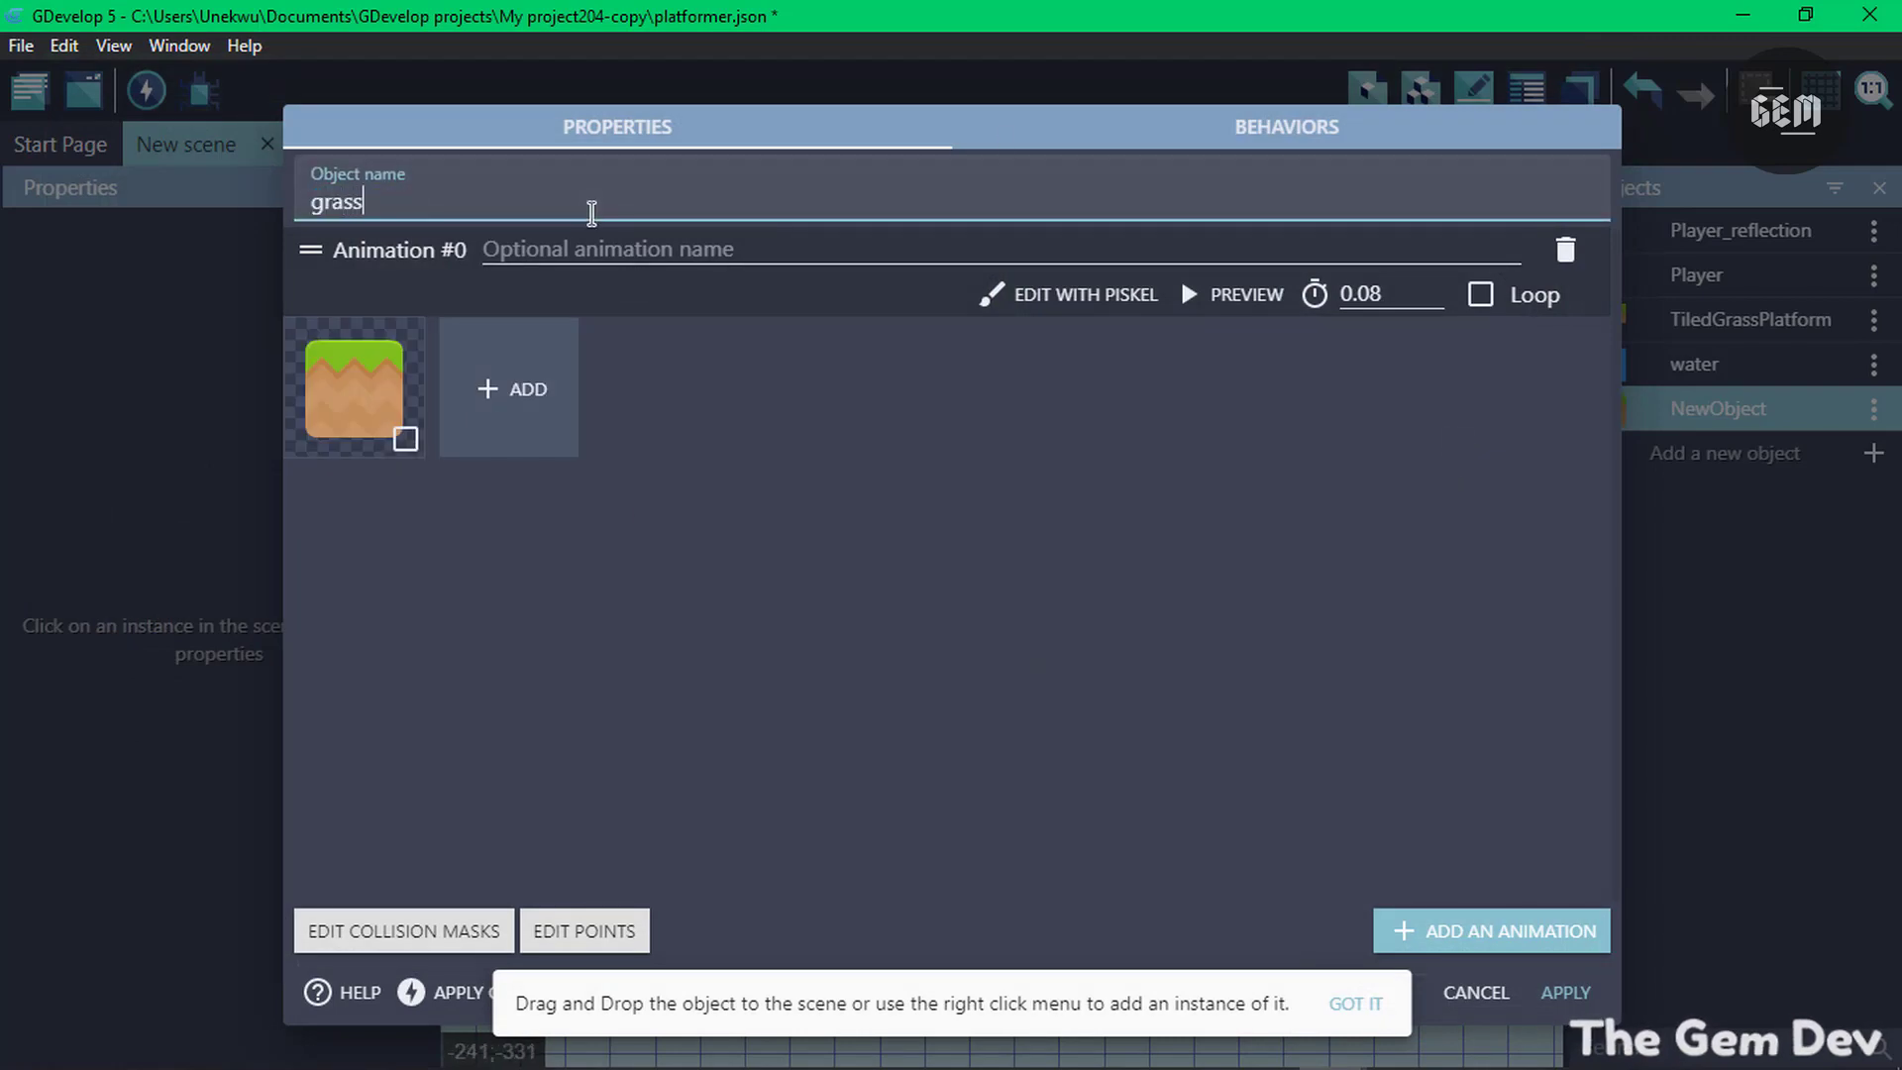
pyautogui.click(1139, 128)
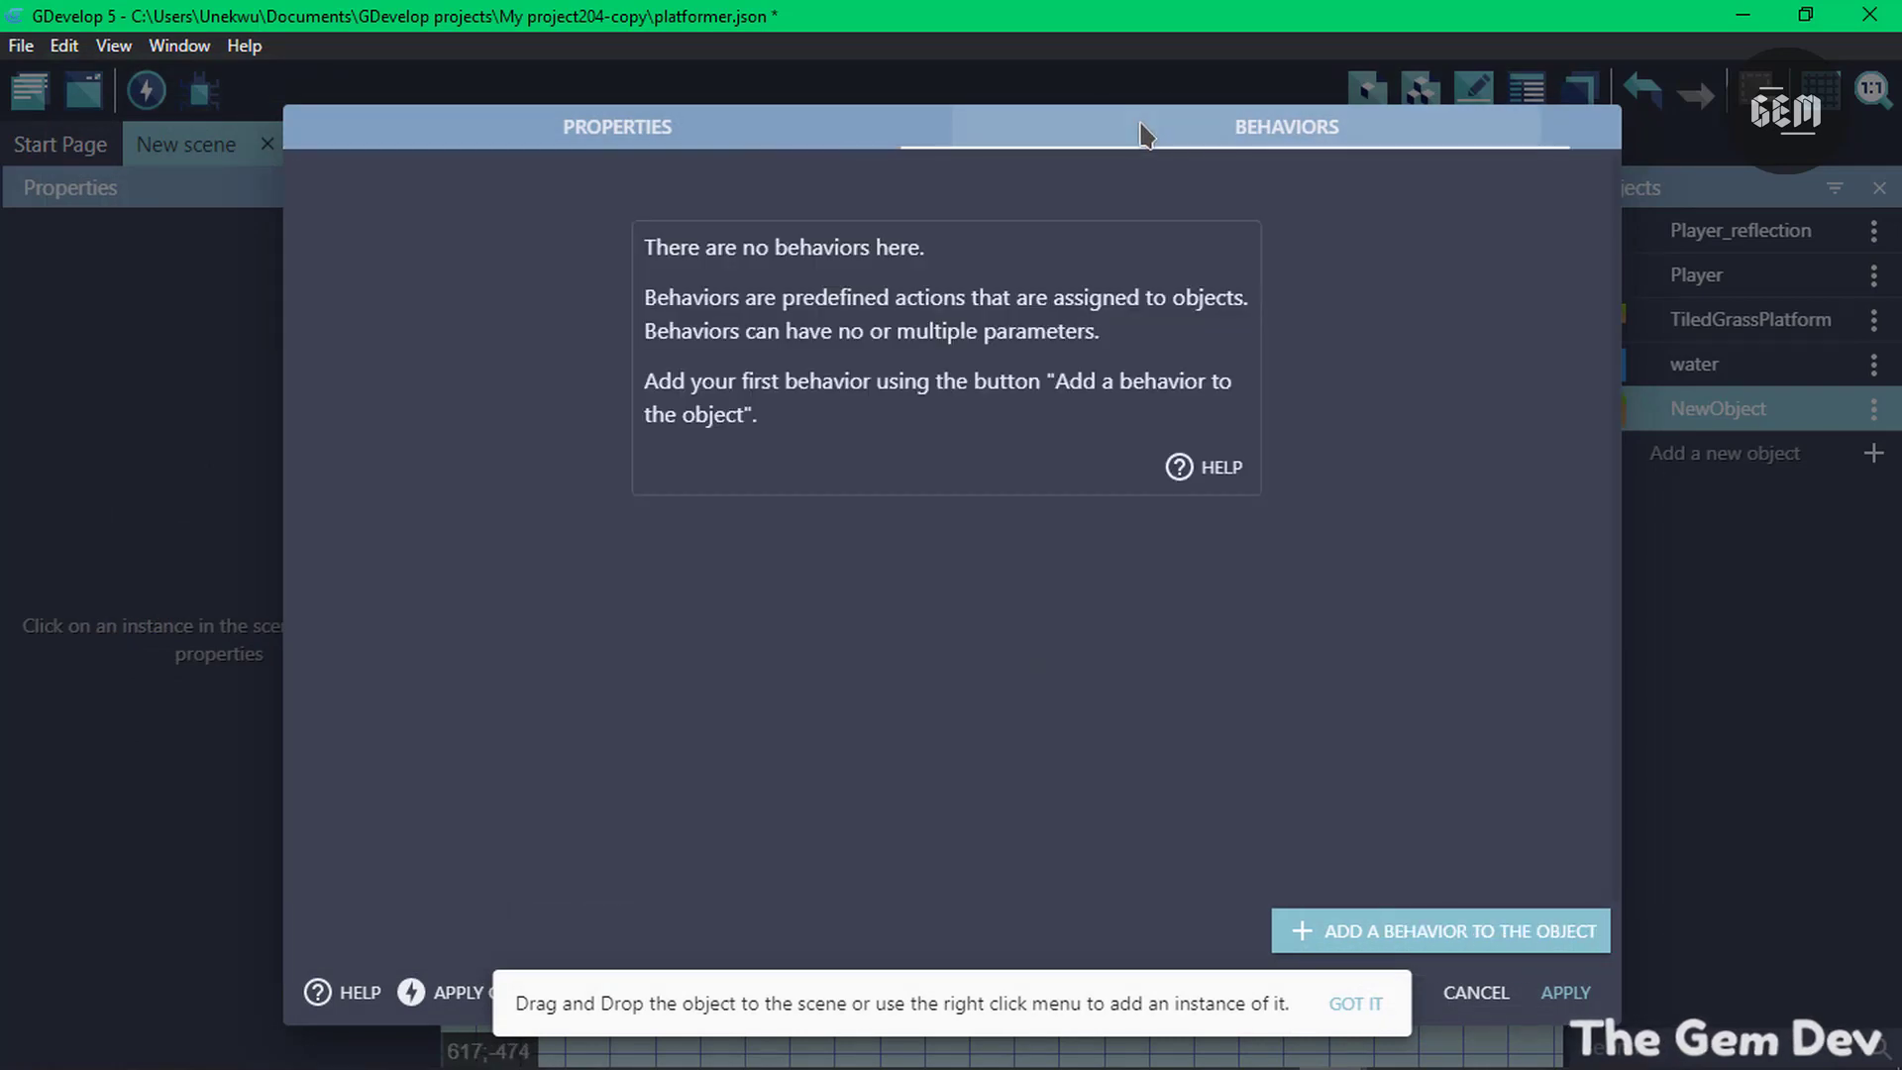
pyautogui.click(1363, 929)
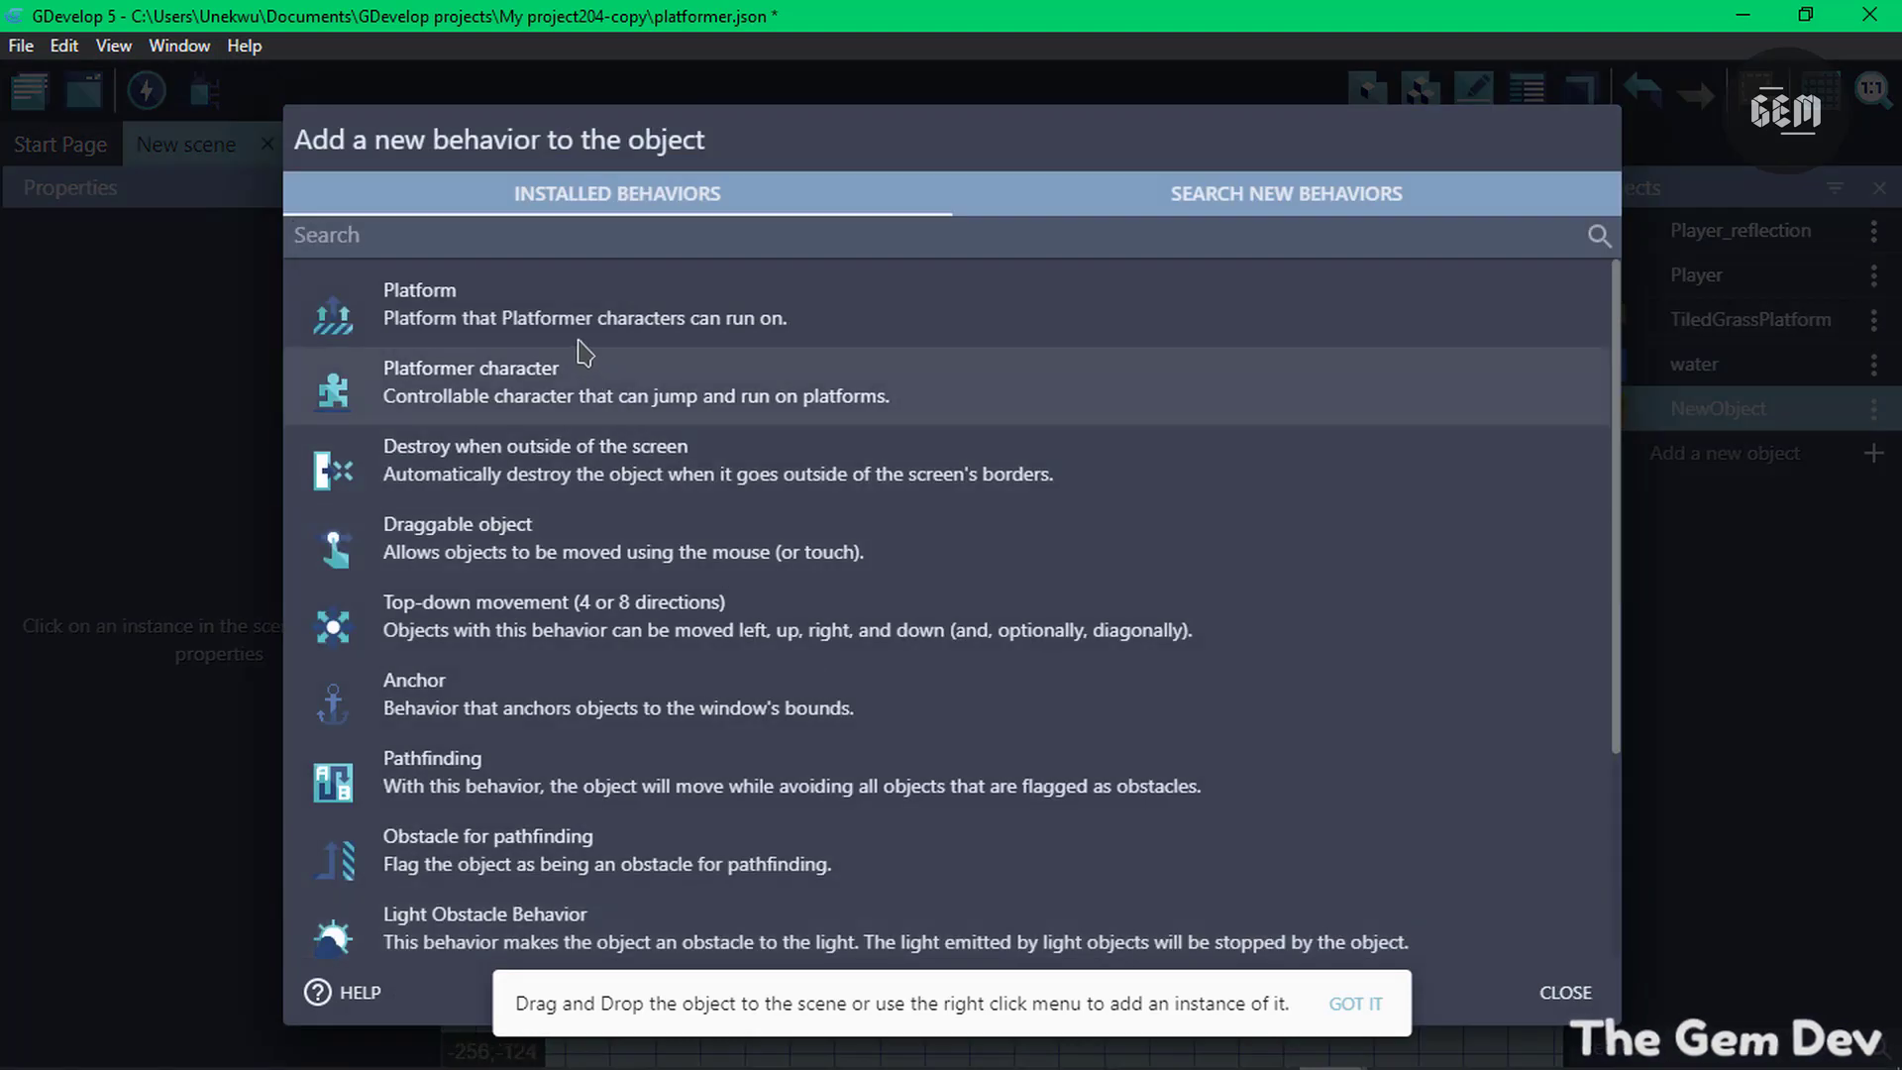
pyautogui.click(515, 288)
pyautogui.click(1553, 1002)
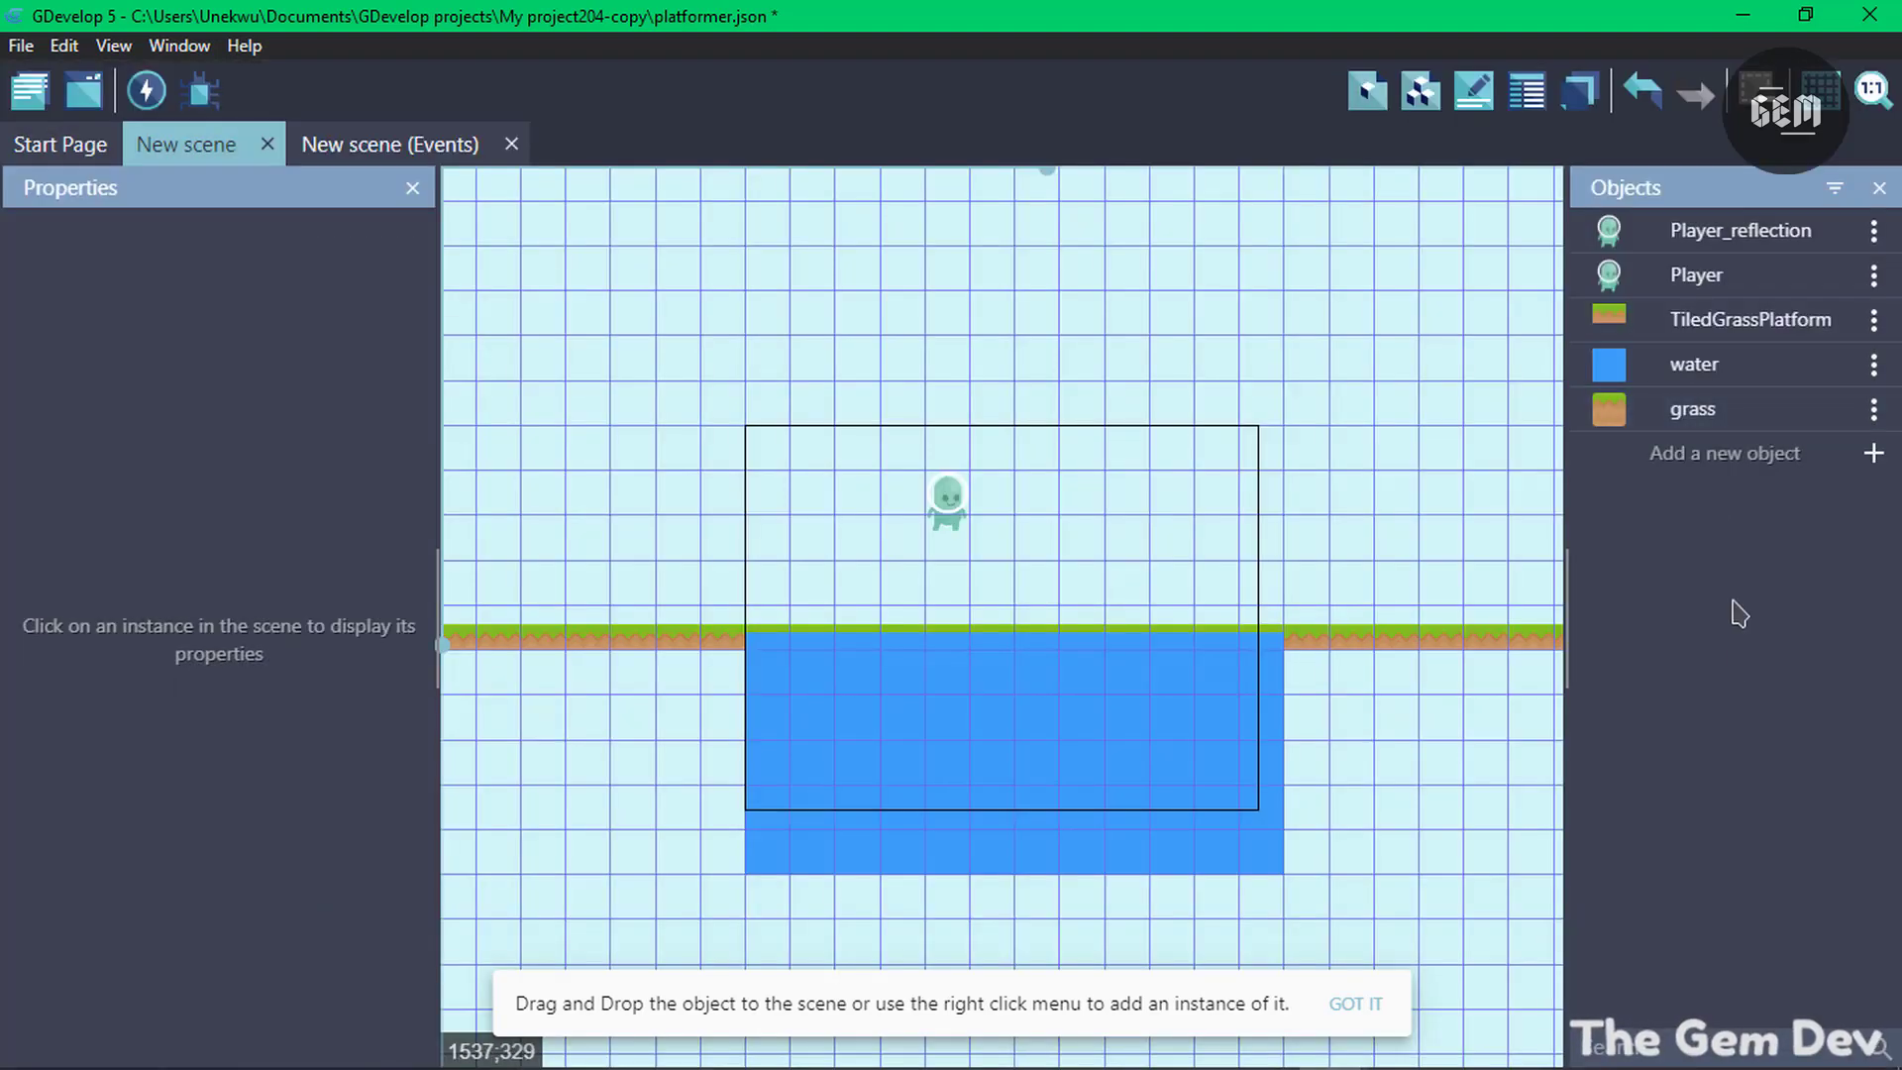
# Place a grass block just above the water near the player, and duplicate the grass object as grass_reflection
pyautogui.moveTo(1693, 409); pyautogui.dragTo(993, 585)
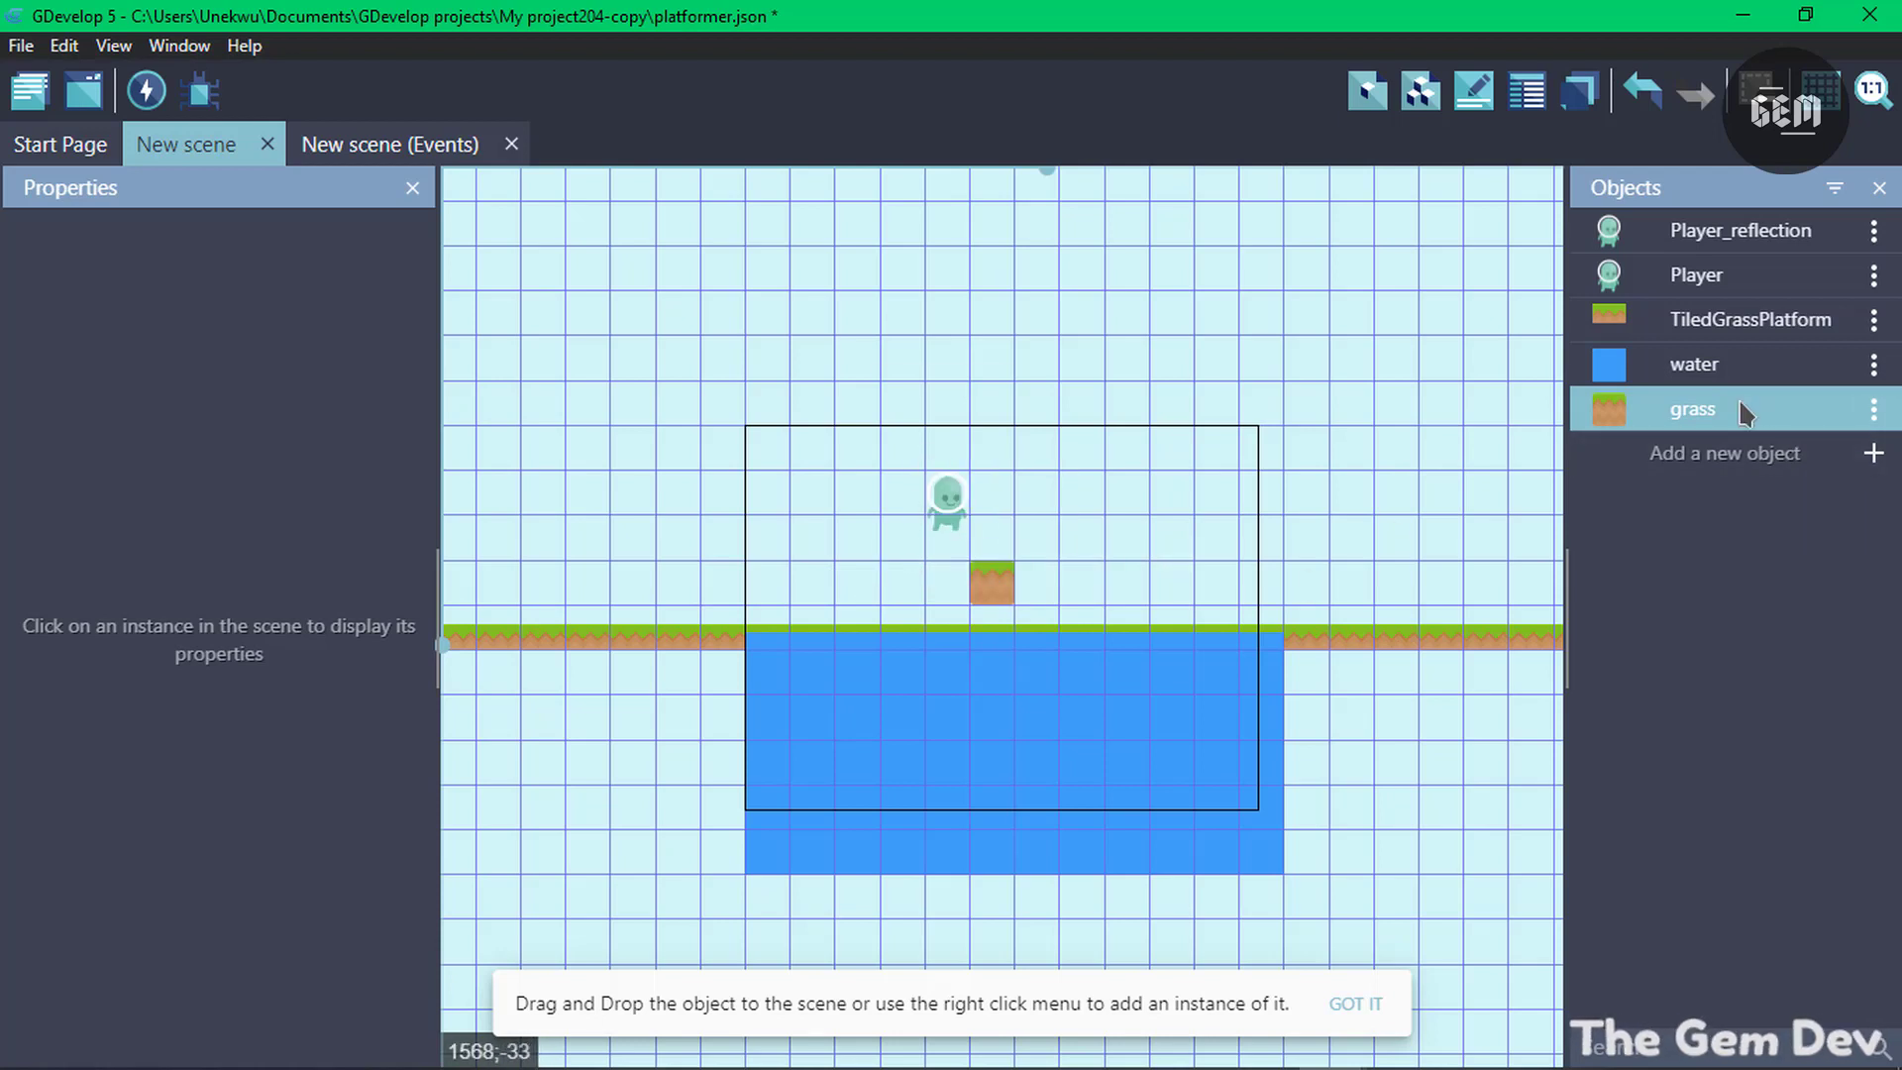
pyautogui.click(1873, 409)
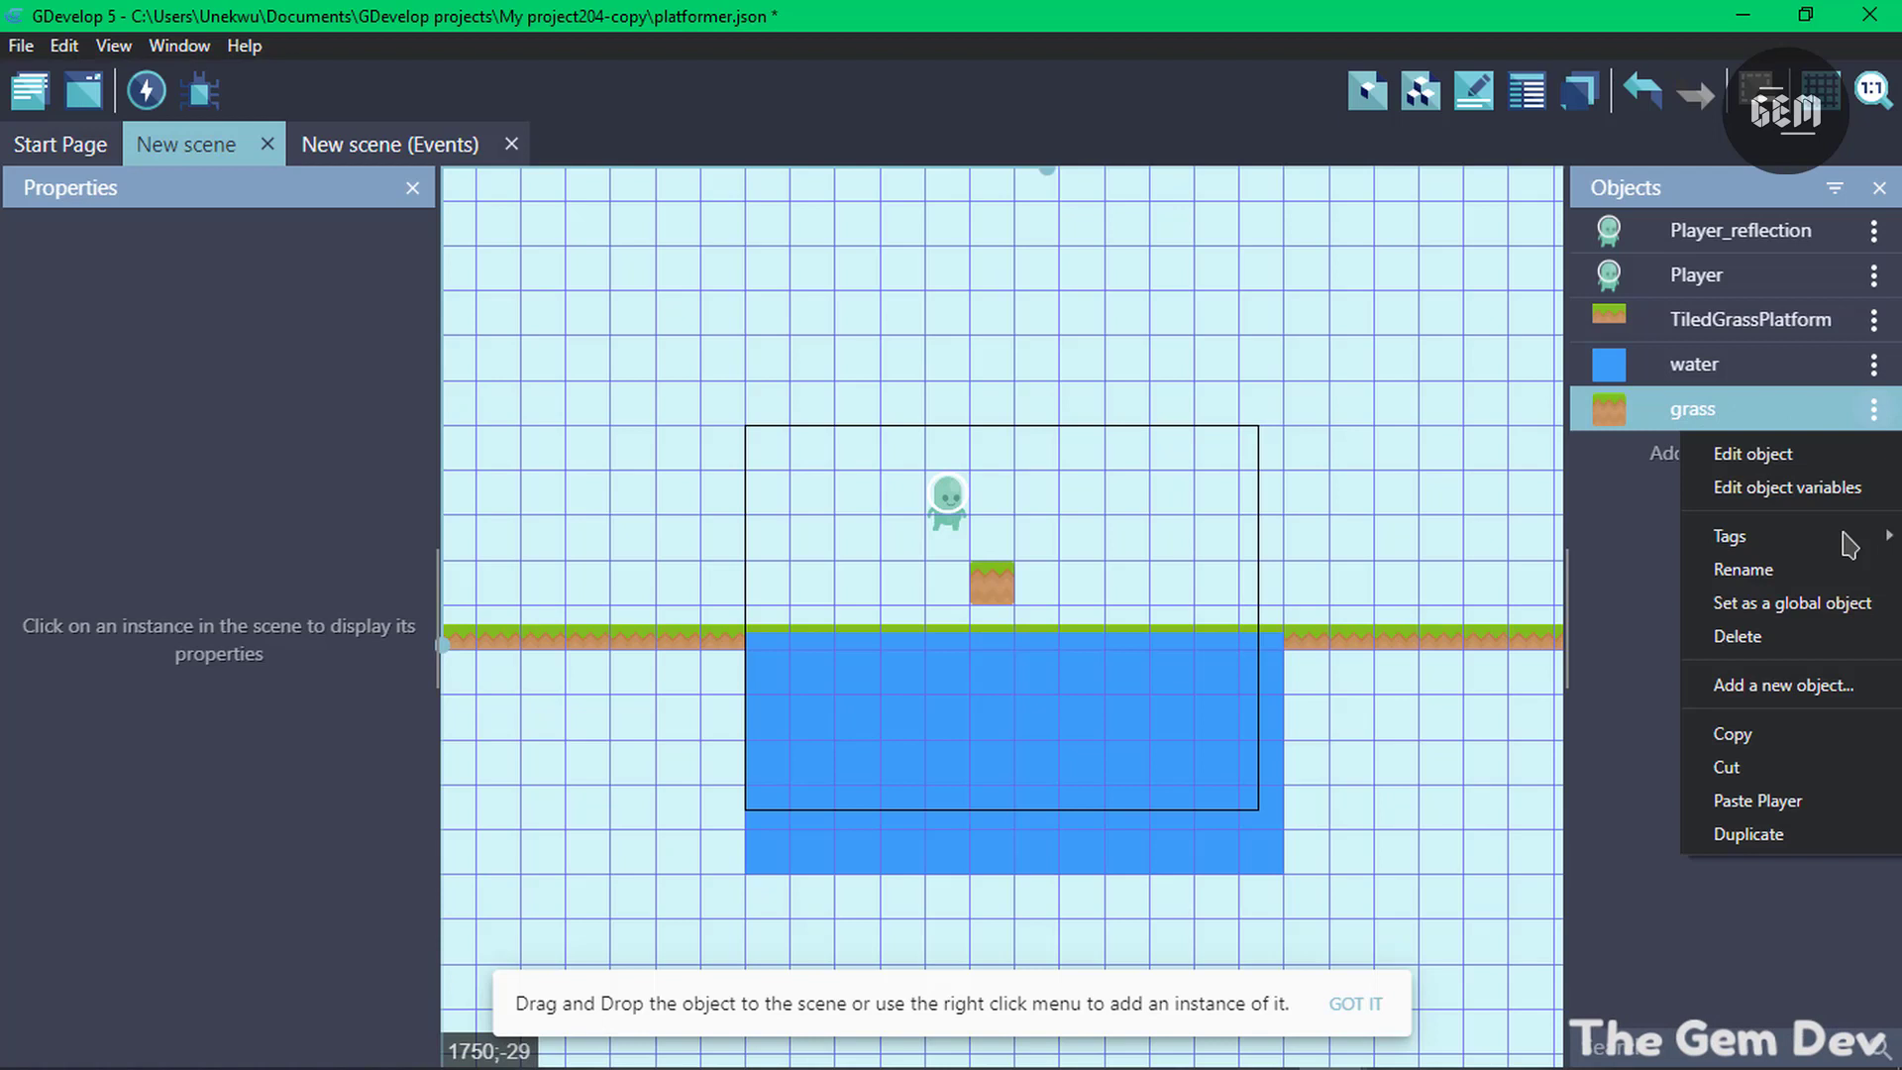
pyautogui.click(1803, 834)
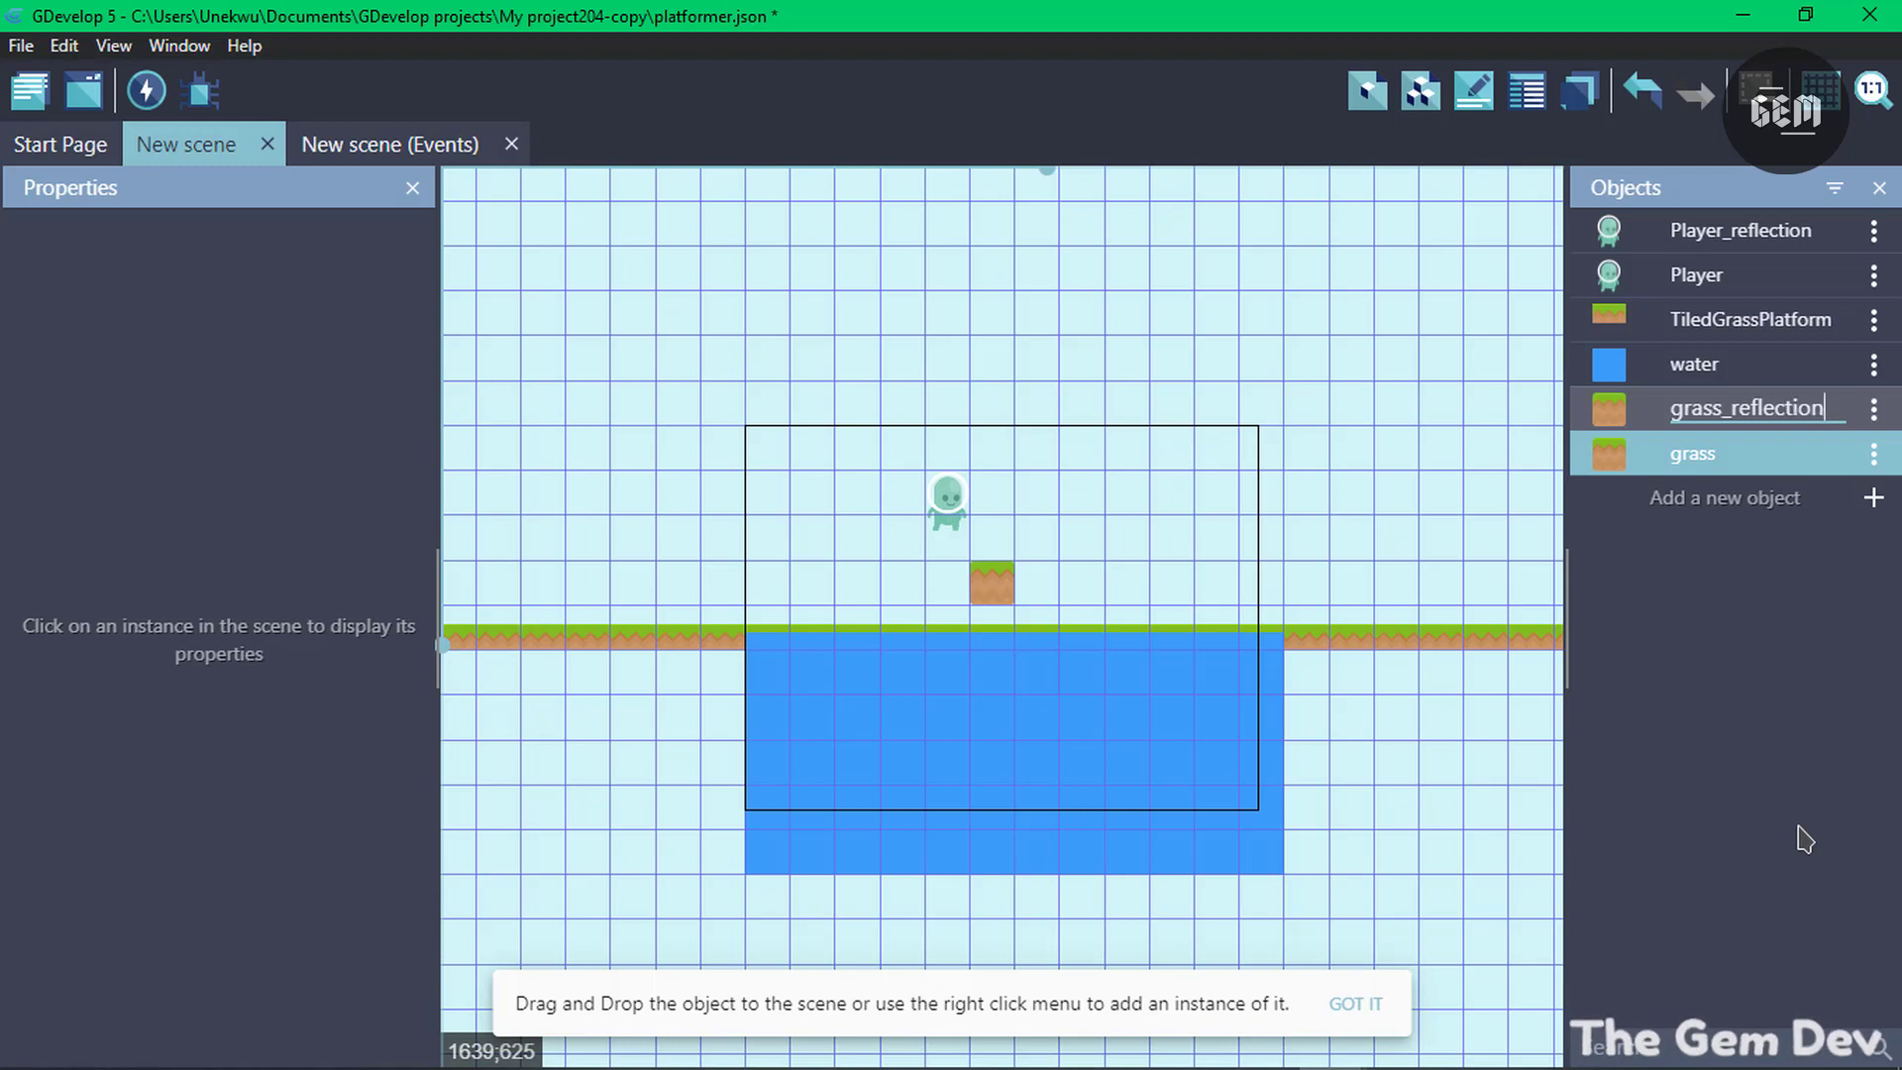
pyautogui.click(1684, 689)
# Remove the Platform behavior from the grass_reflection object and apply the change
pyautogui.doubleClick(1723, 409)
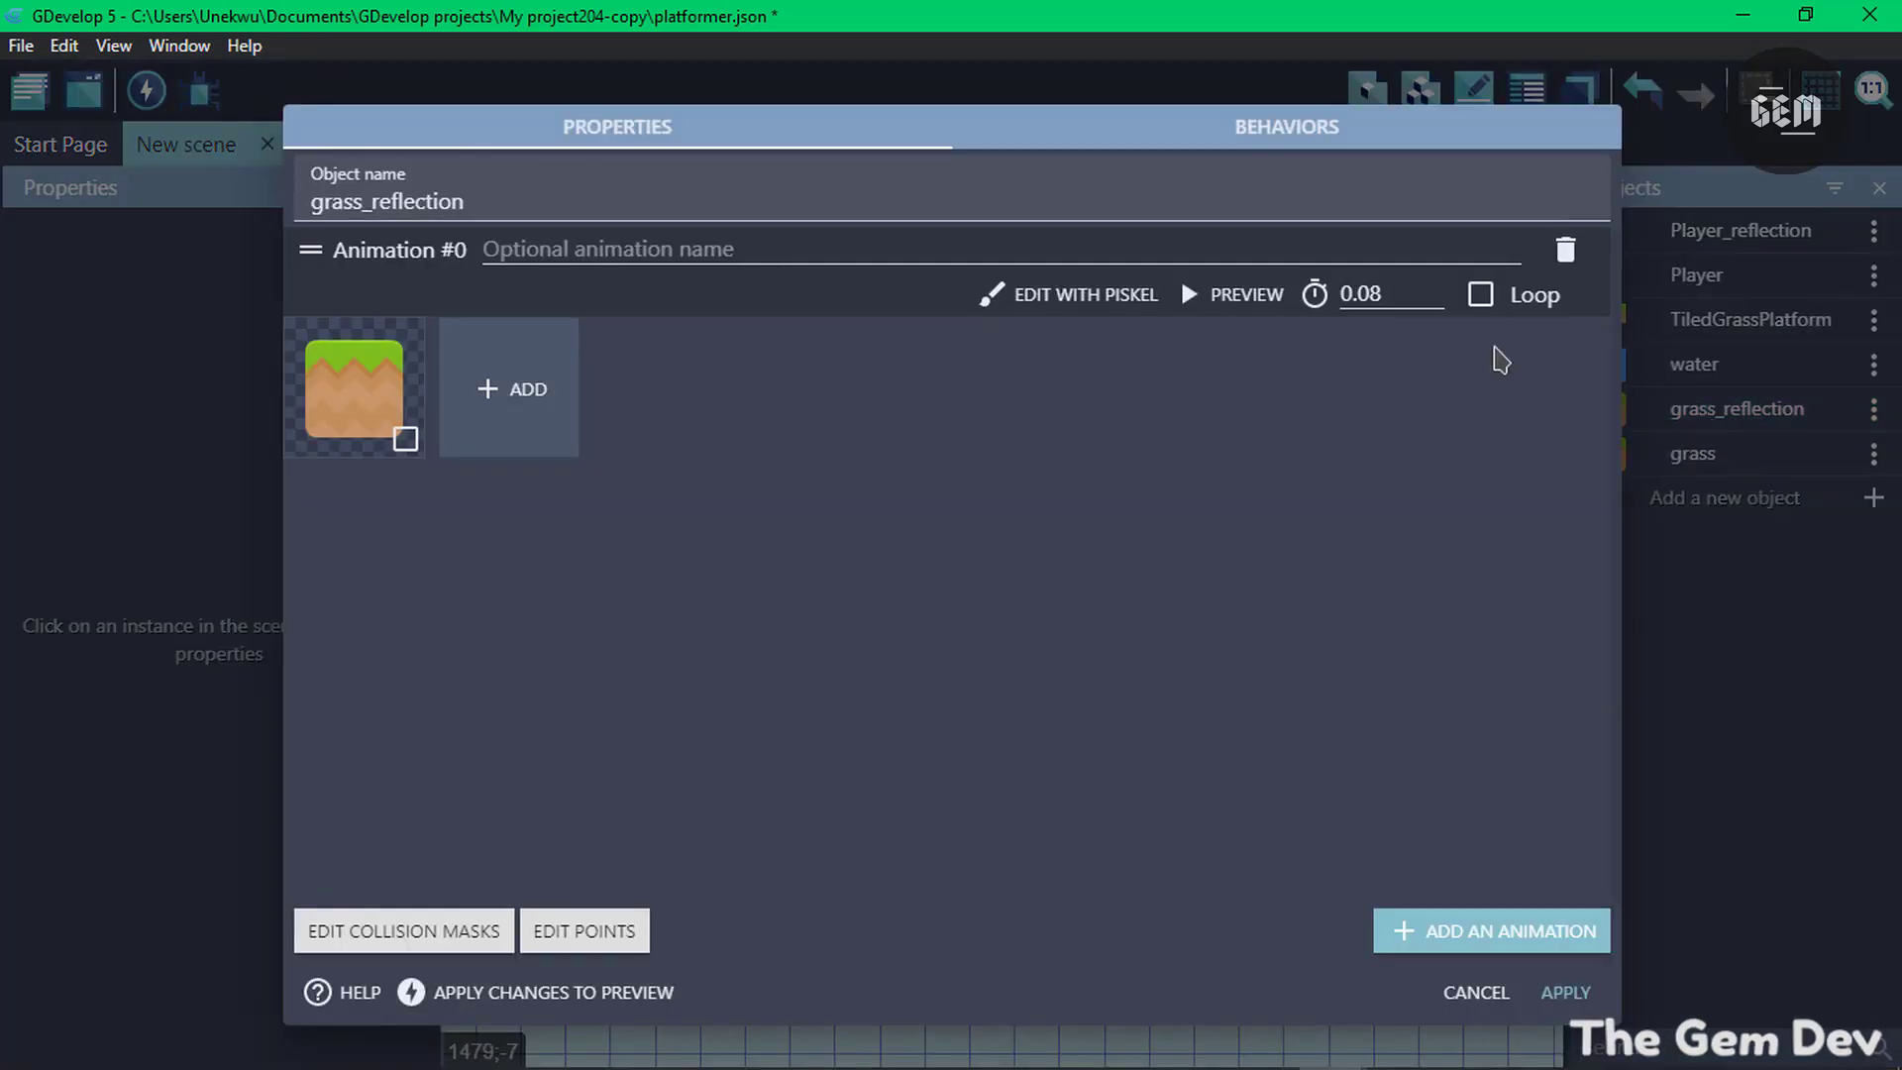
pyautogui.click(1276, 151)
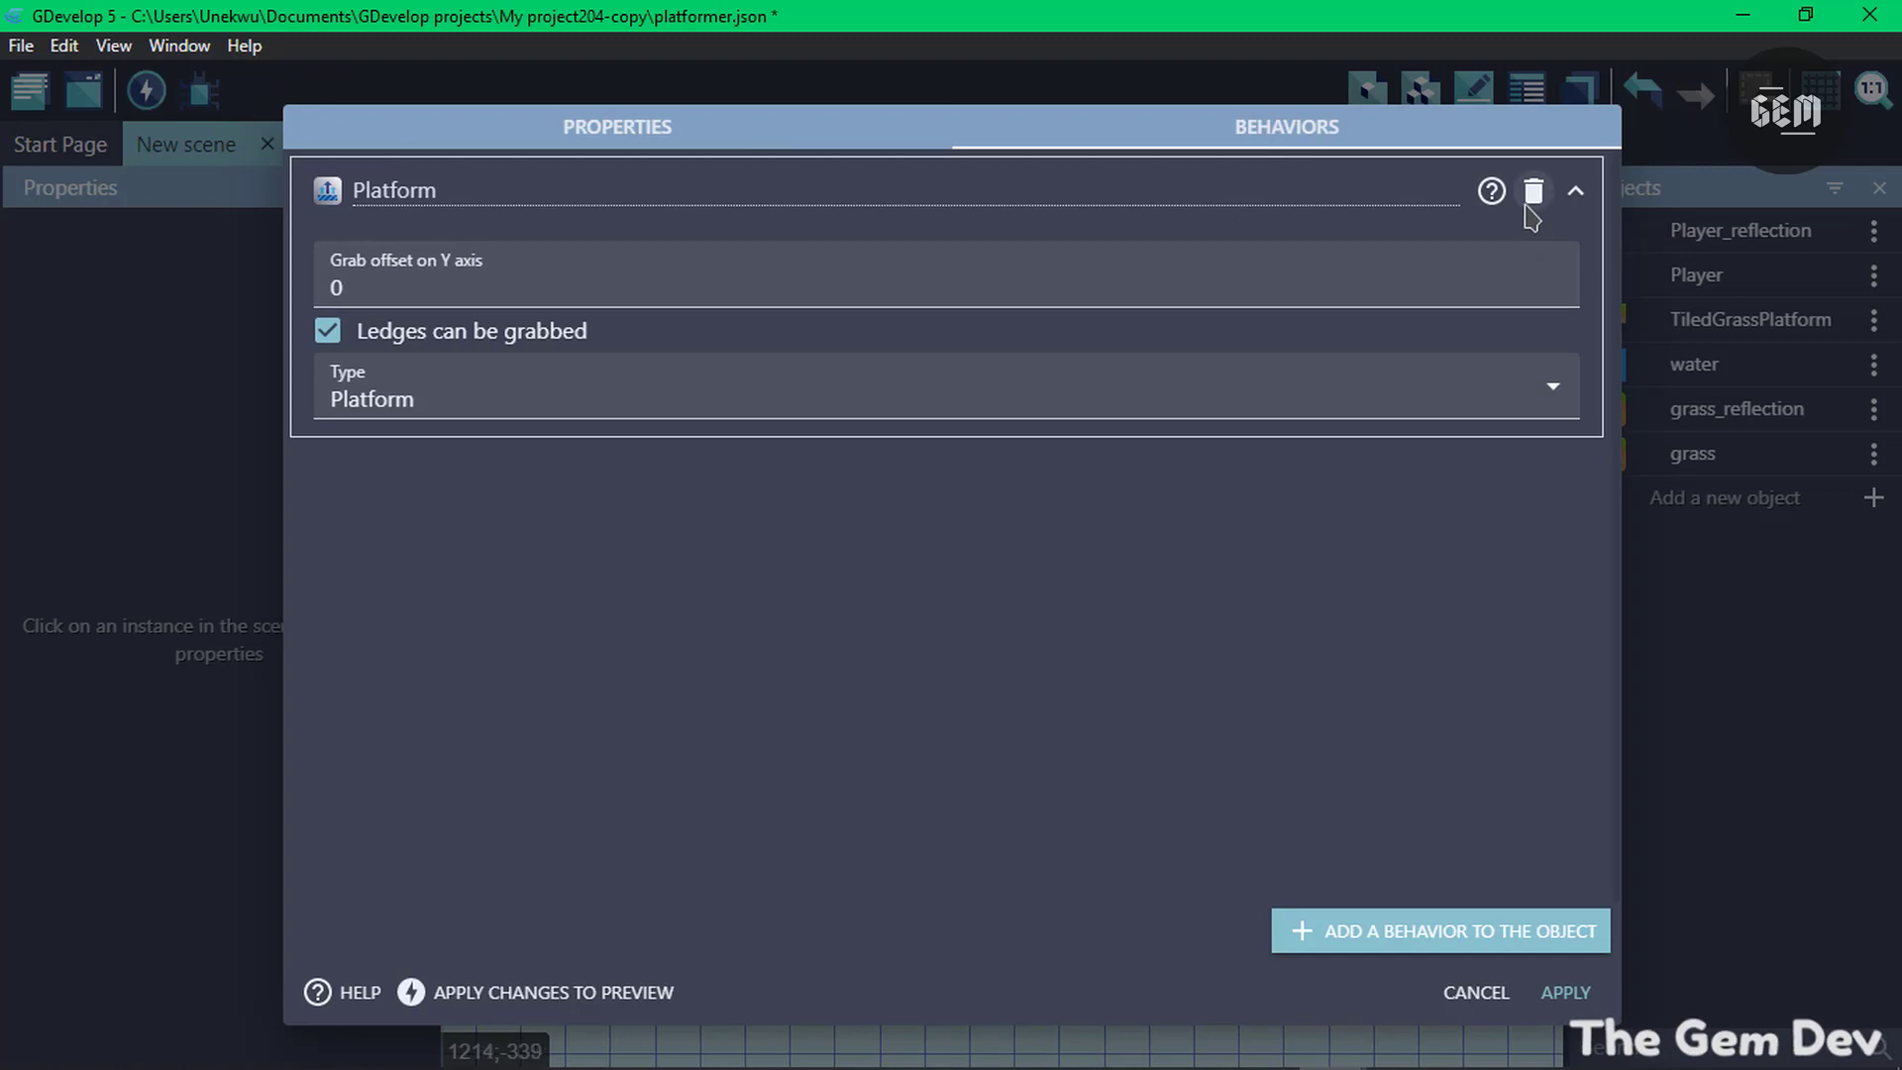
pyautogui.click(1535, 195)
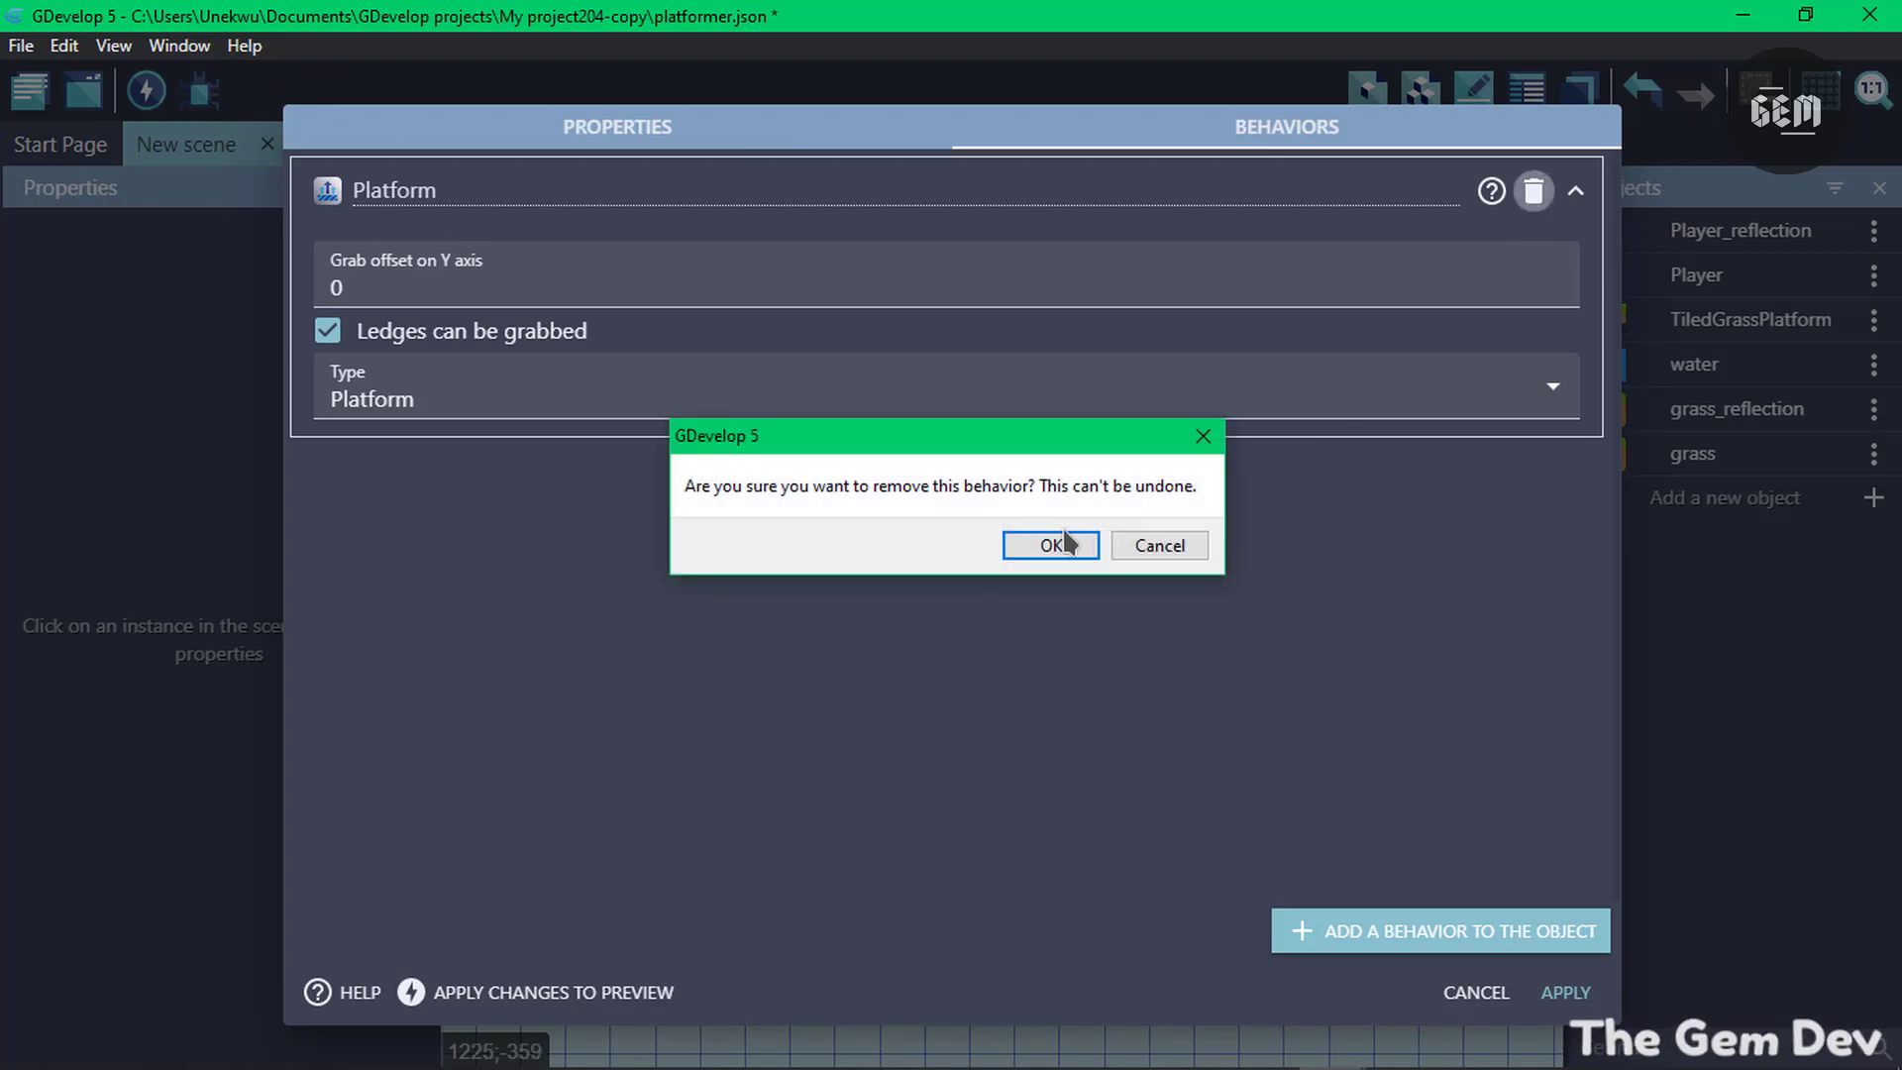
pyautogui.click(1046, 548)
pyautogui.click(1565, 992)
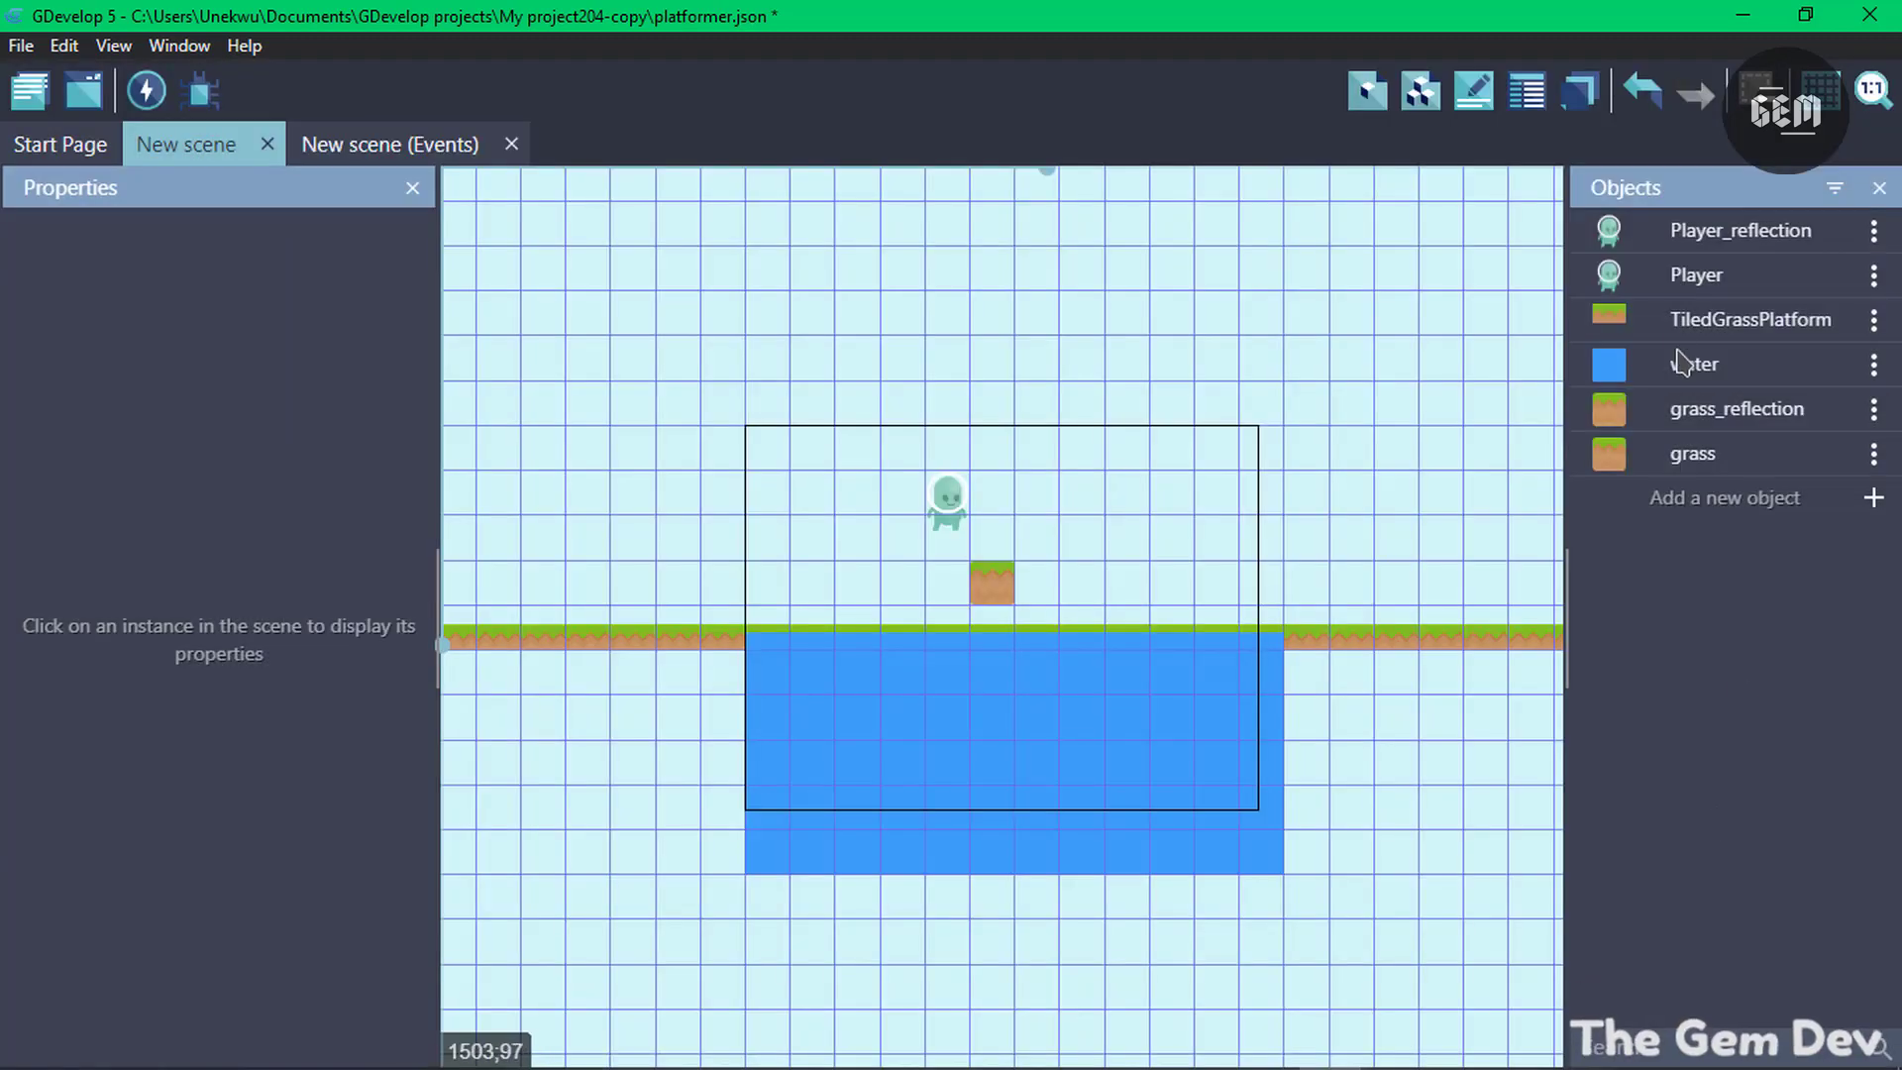
# Add an "Add reflection to object" action to the scene's event, with grass_reflection as reflection object and grass as original object
pyautogui.click(369, 144)
pyautogui.click(749, 265)
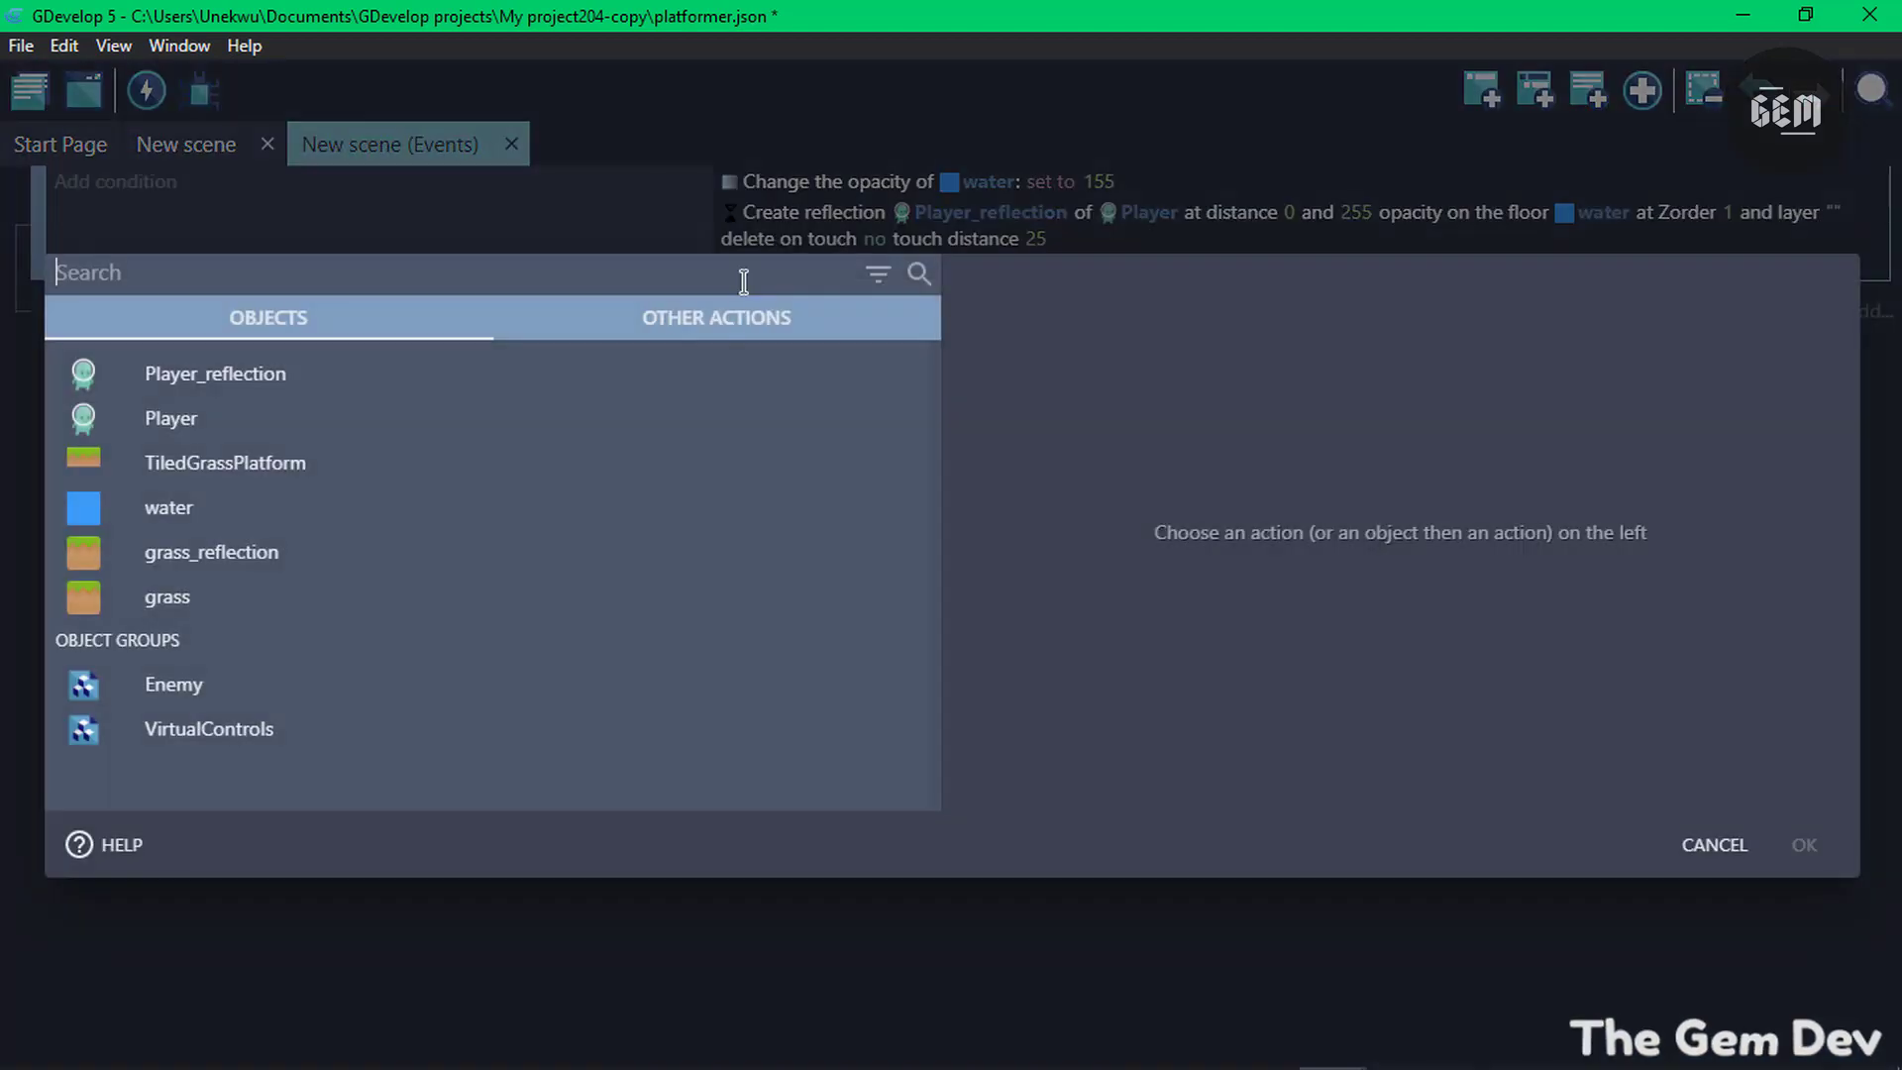
pyautogui.write('ref')
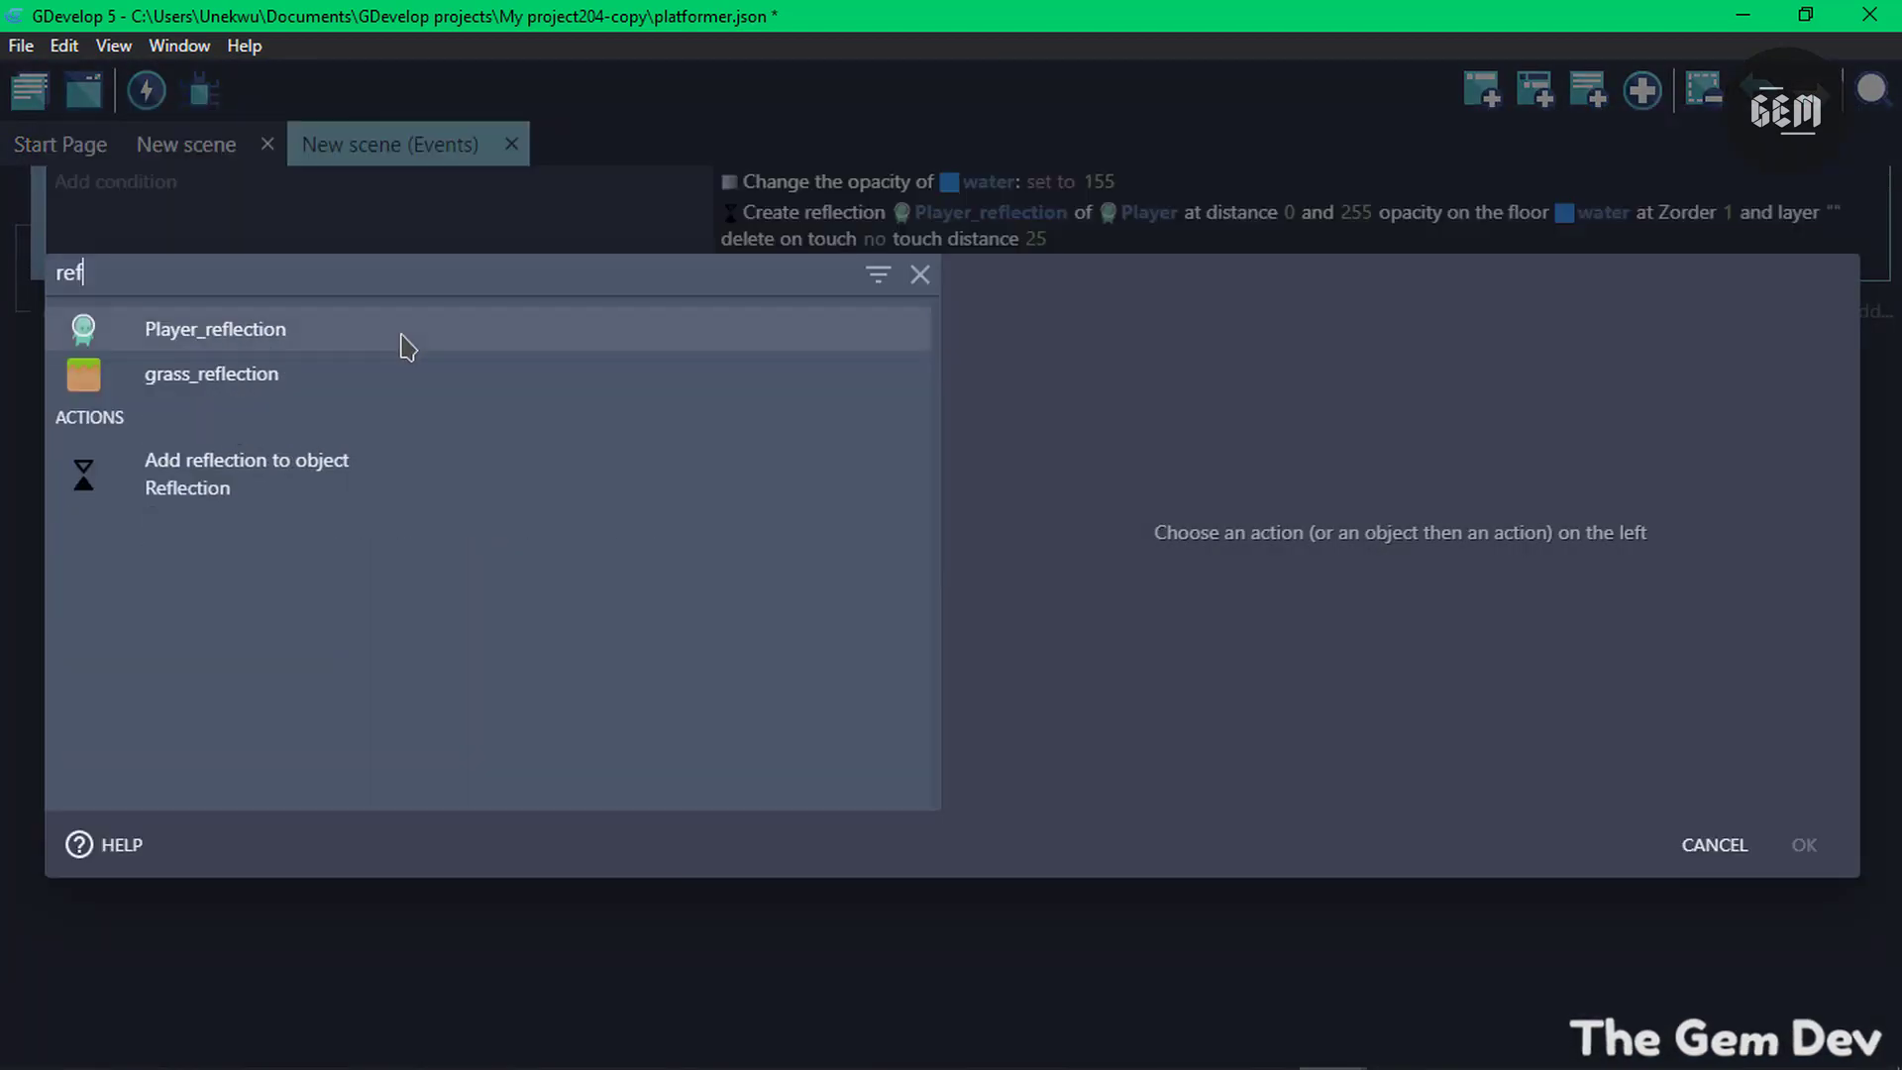
pyautogui.write('lk')
pyautogui.press('BackSpace')
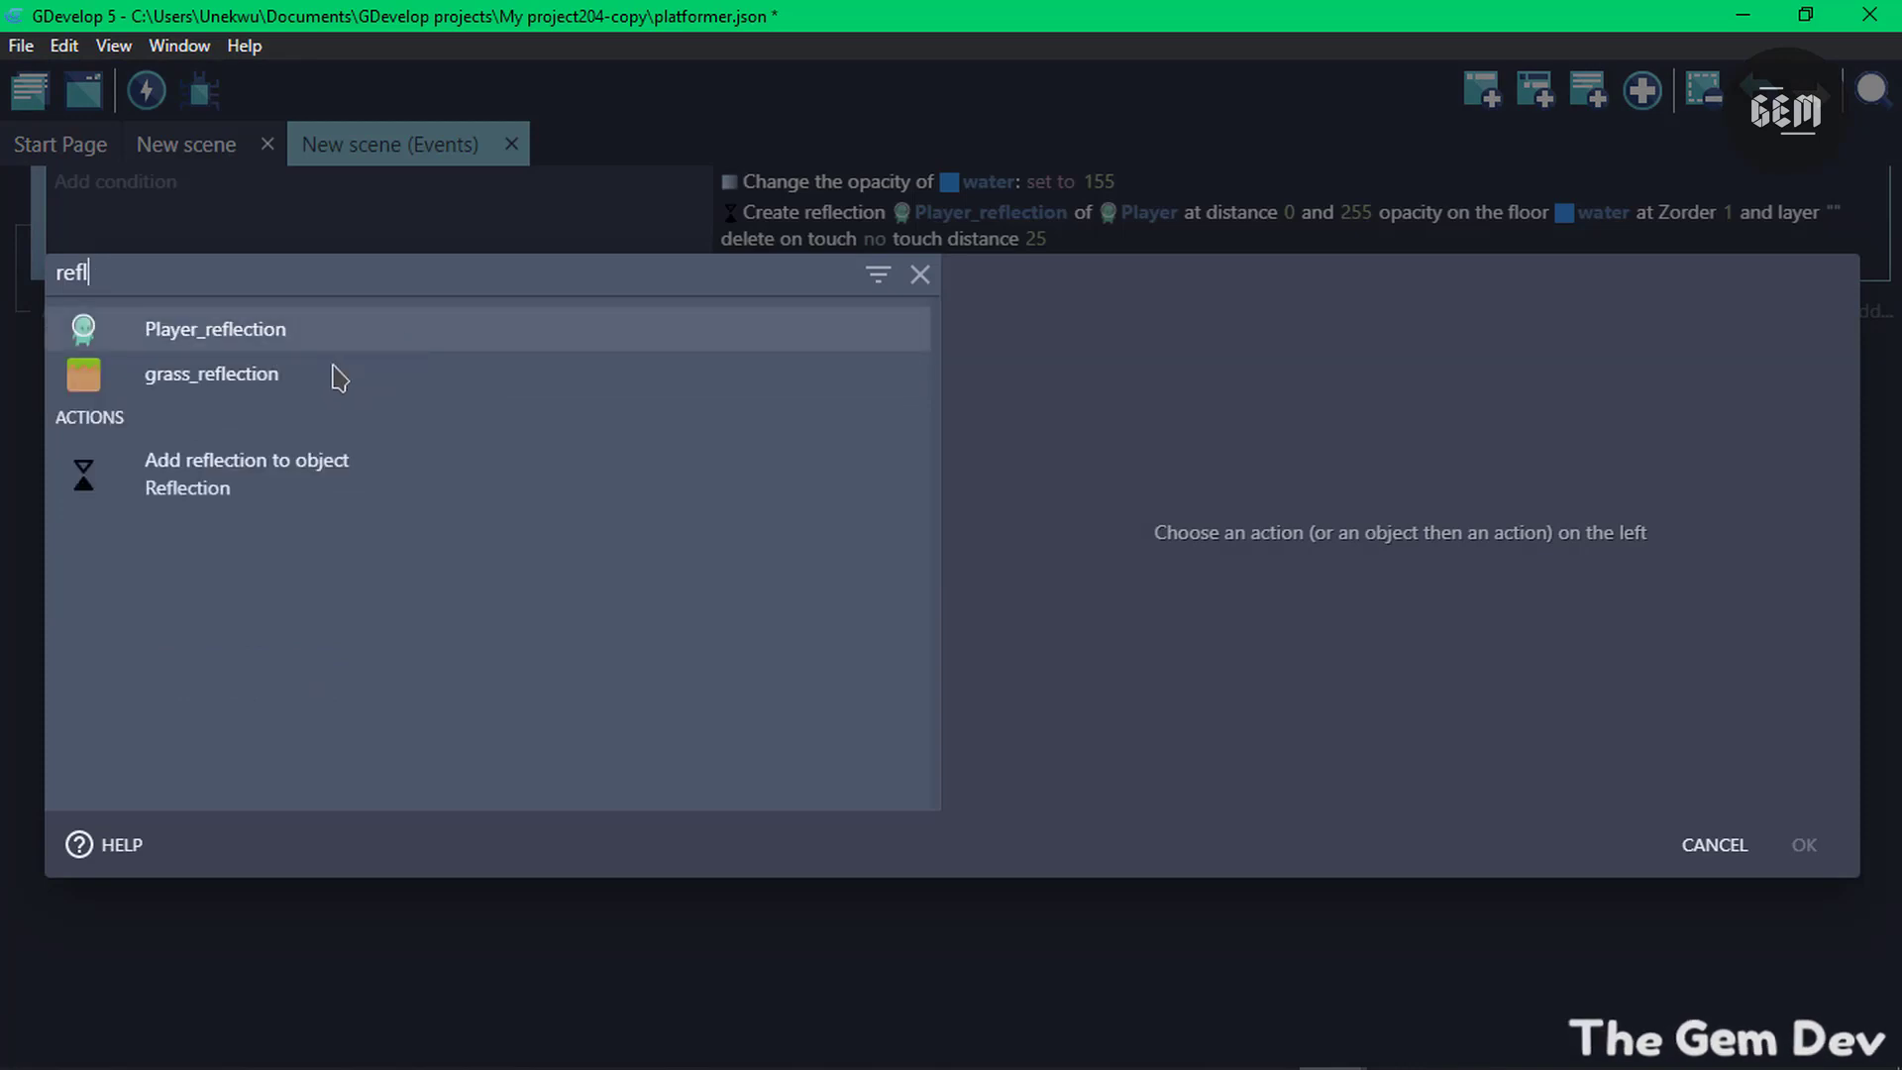
pyautogui.click(274, 472)
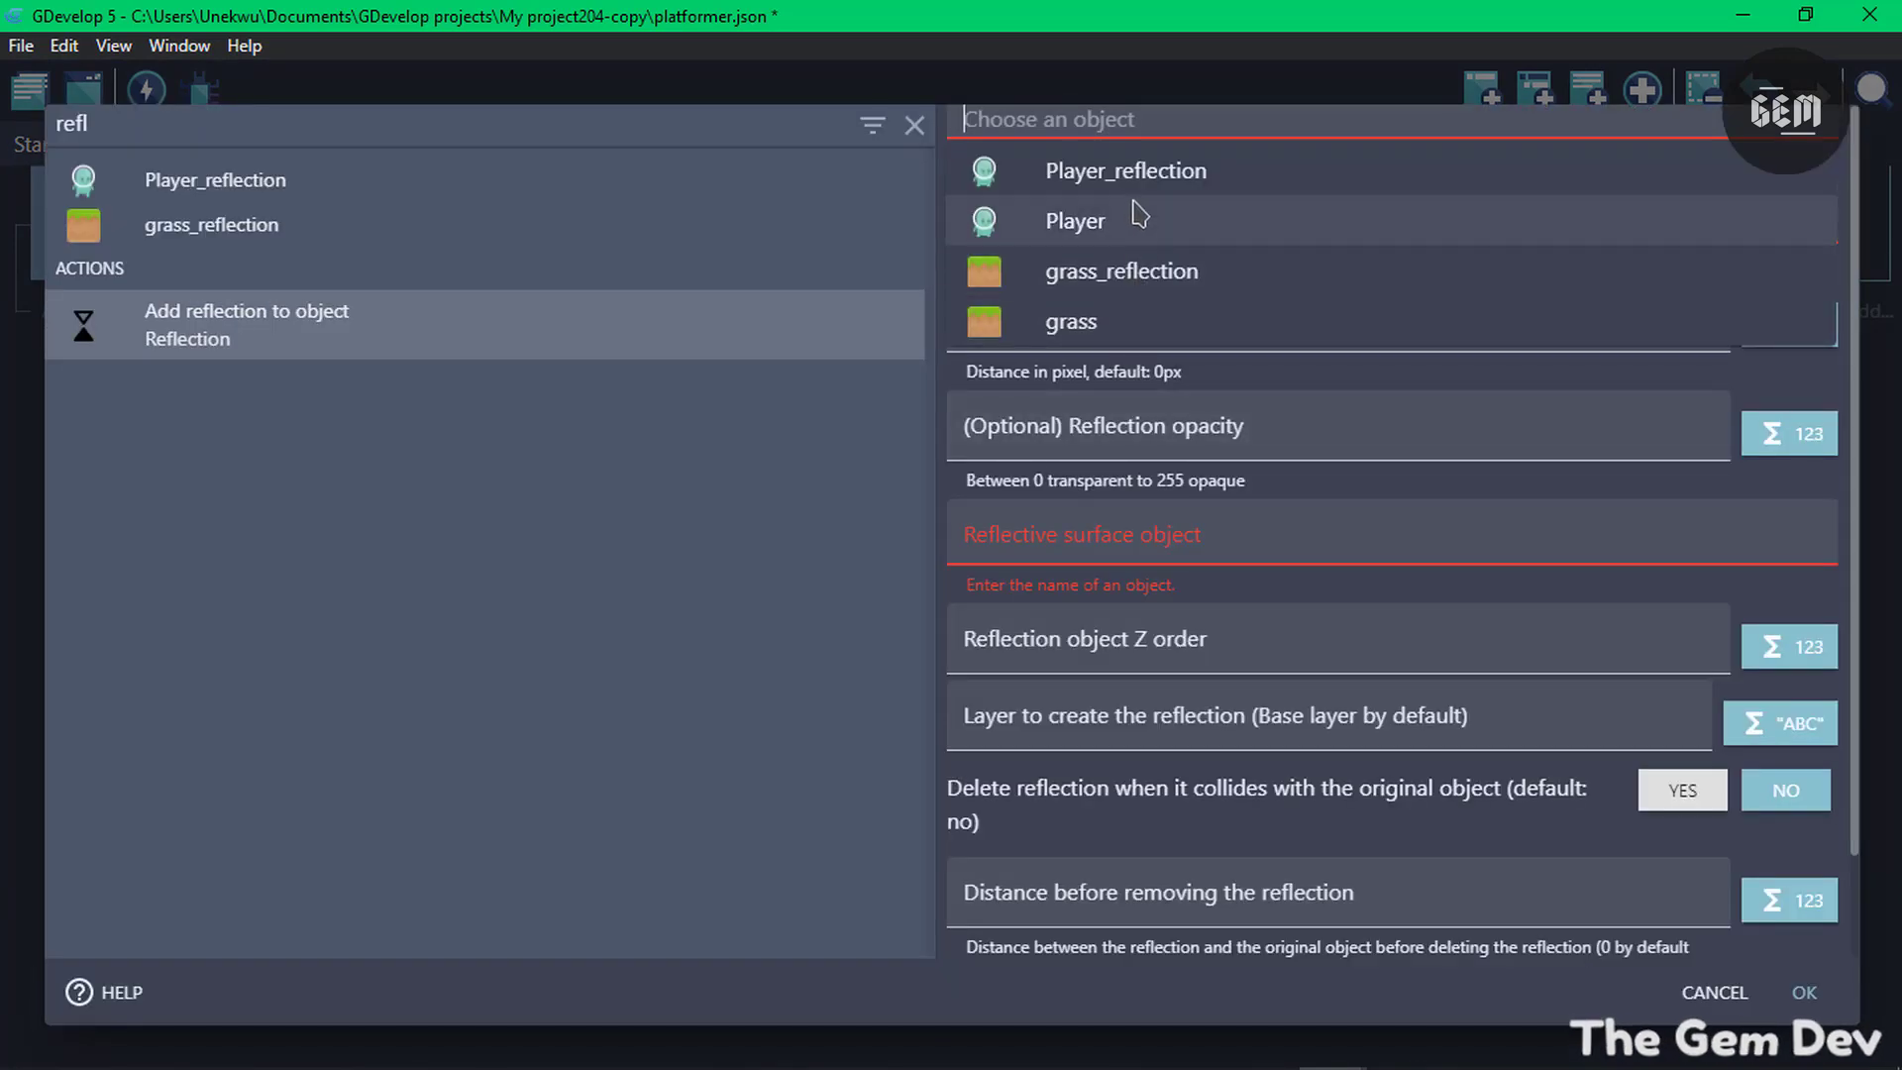
pyautogui.click(1101, 277)
pyautogui.click(1092, 218)
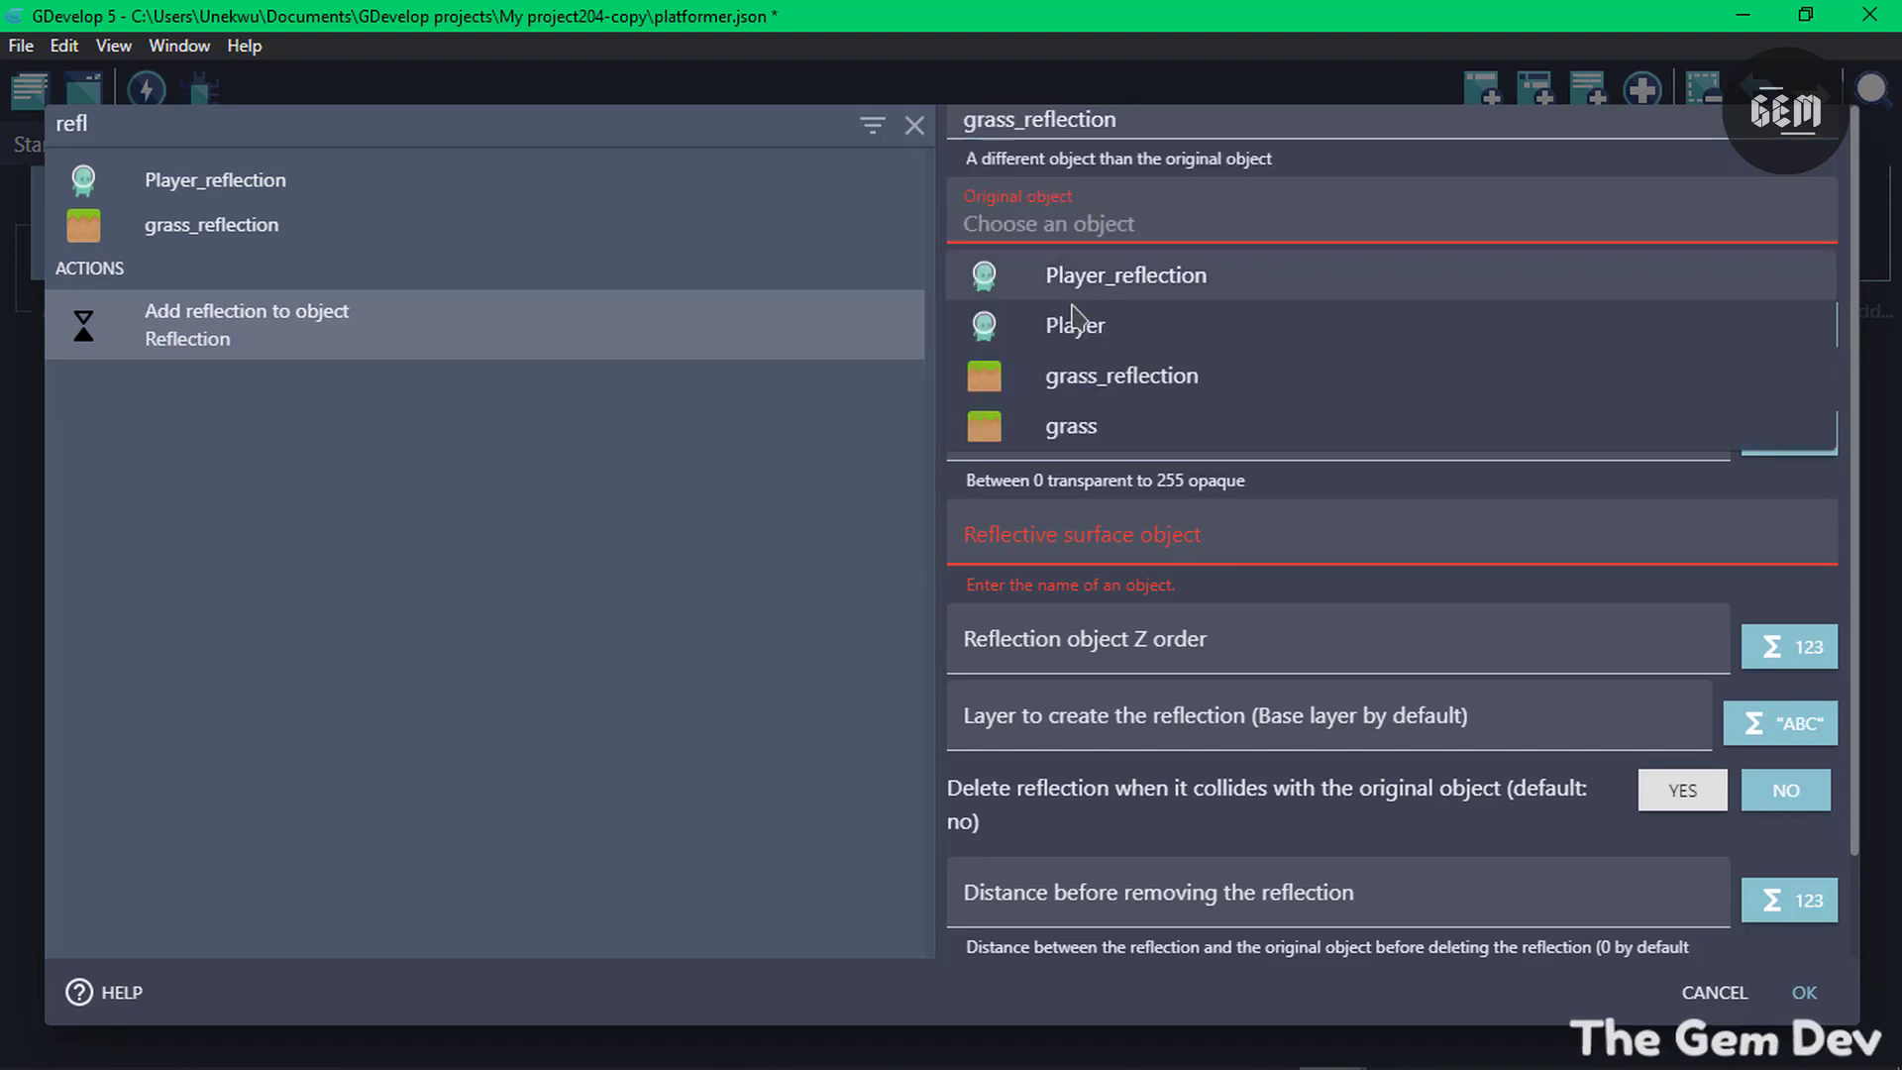
pyautogui.click(1058, 426)
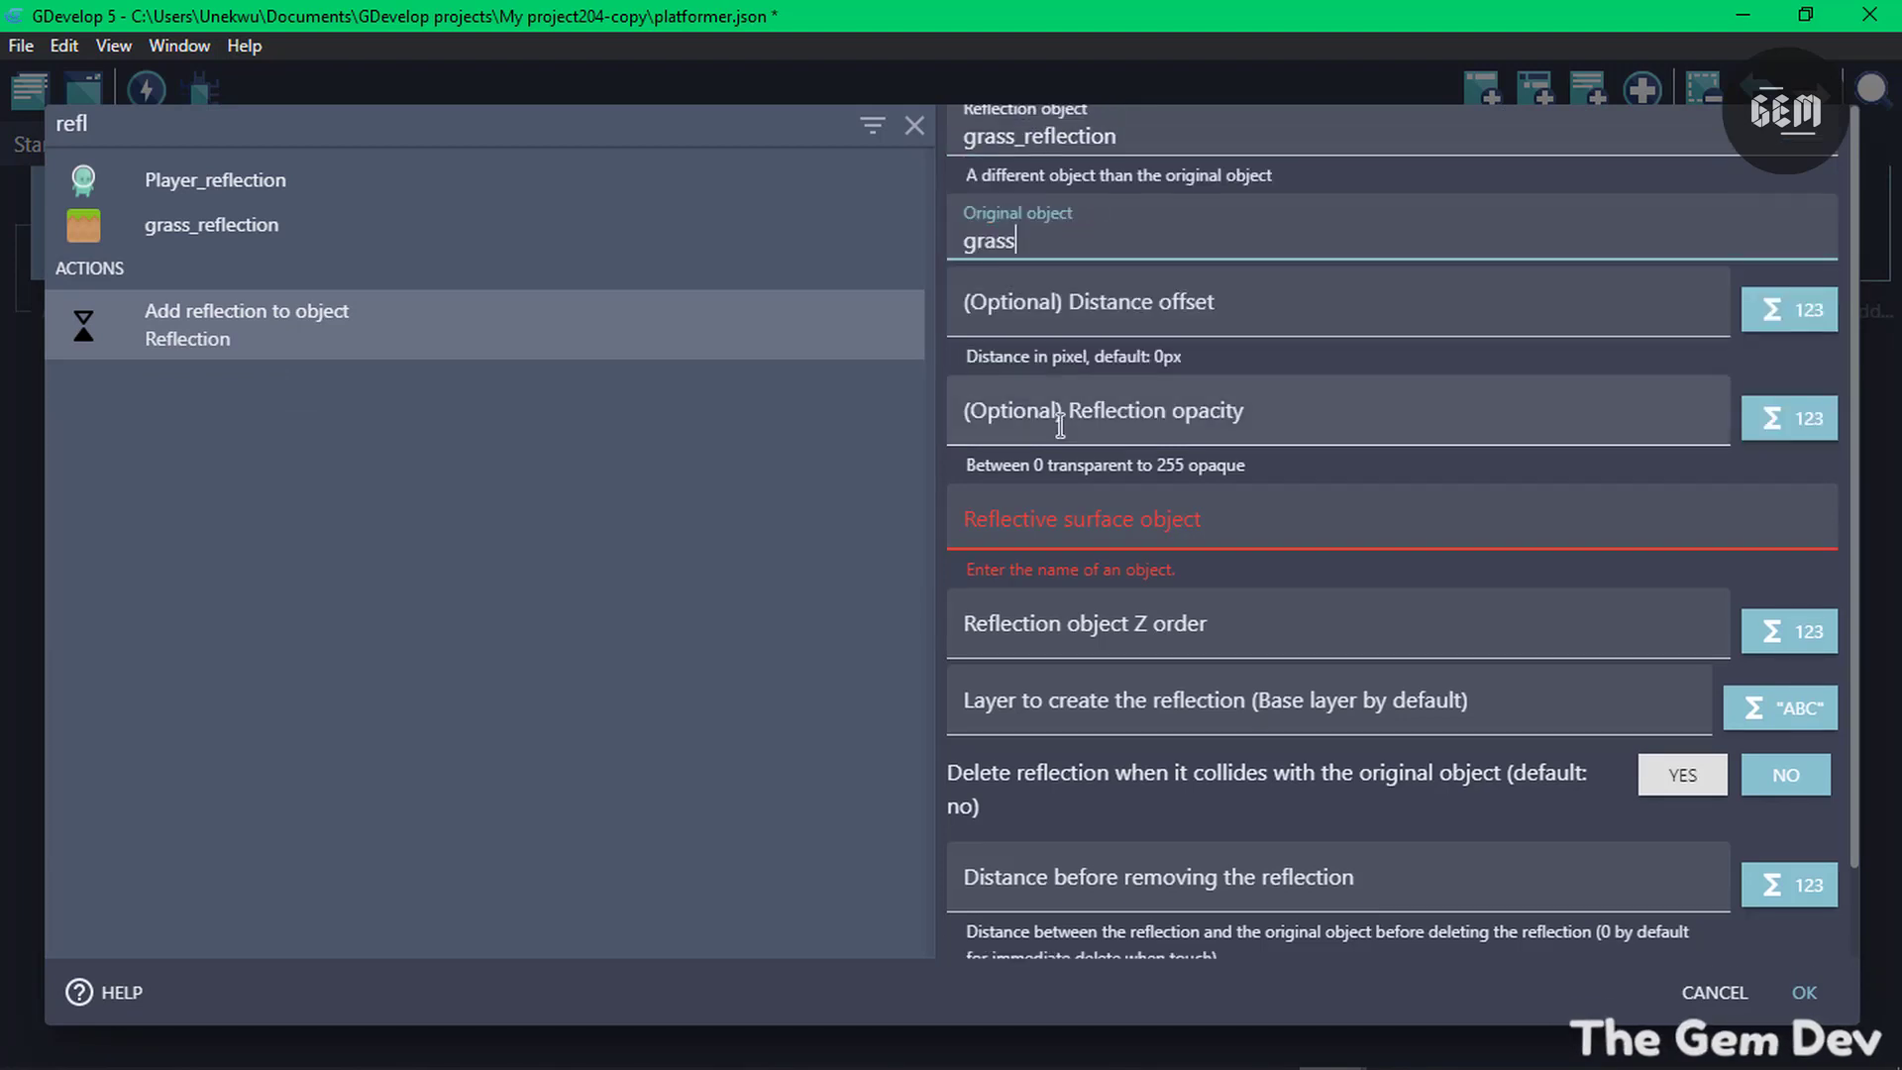
# Set the grass reflection's distance offset to 0, its opacity to 255 and water as the reflective surface object
pyautogui.click(1078, 286)
pyautogui.write('0')
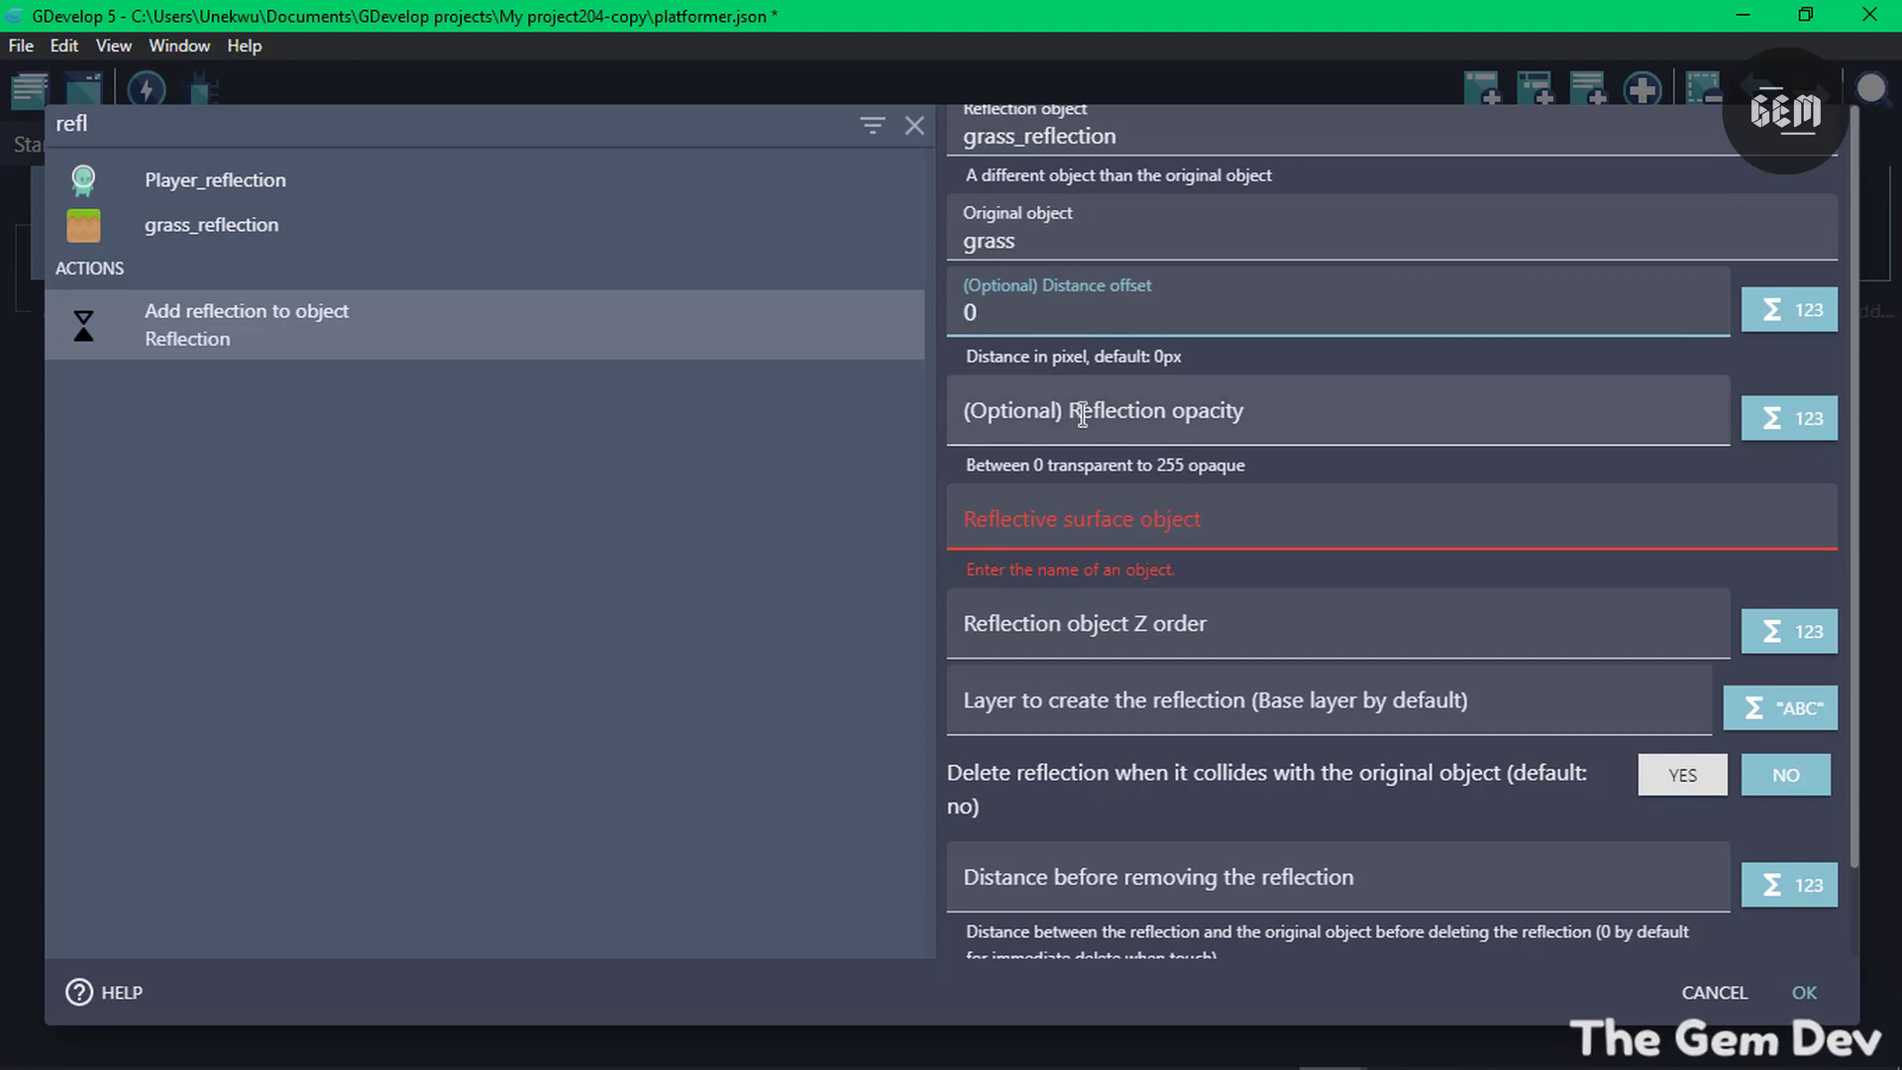
pyautogui.click(1082, 415)
pyautogui.write('255')
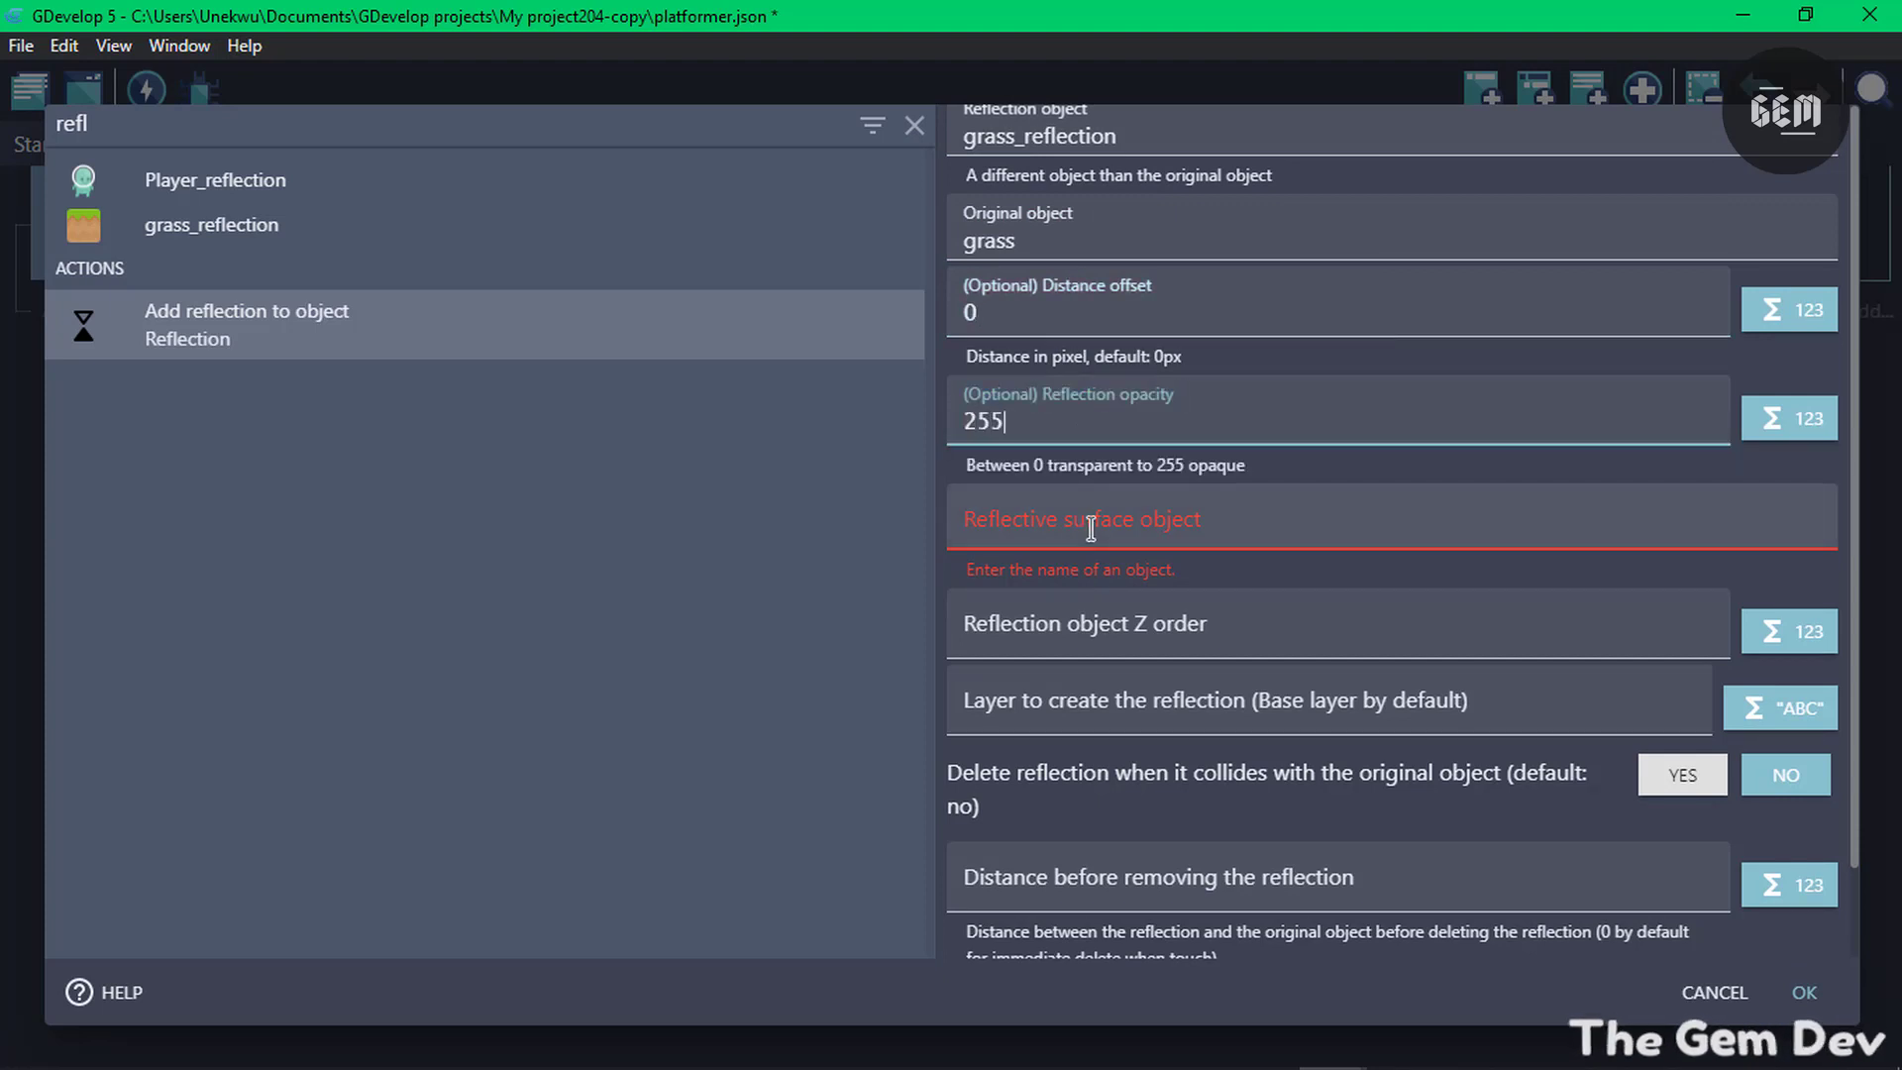
pyautogui.click(1091, 528)
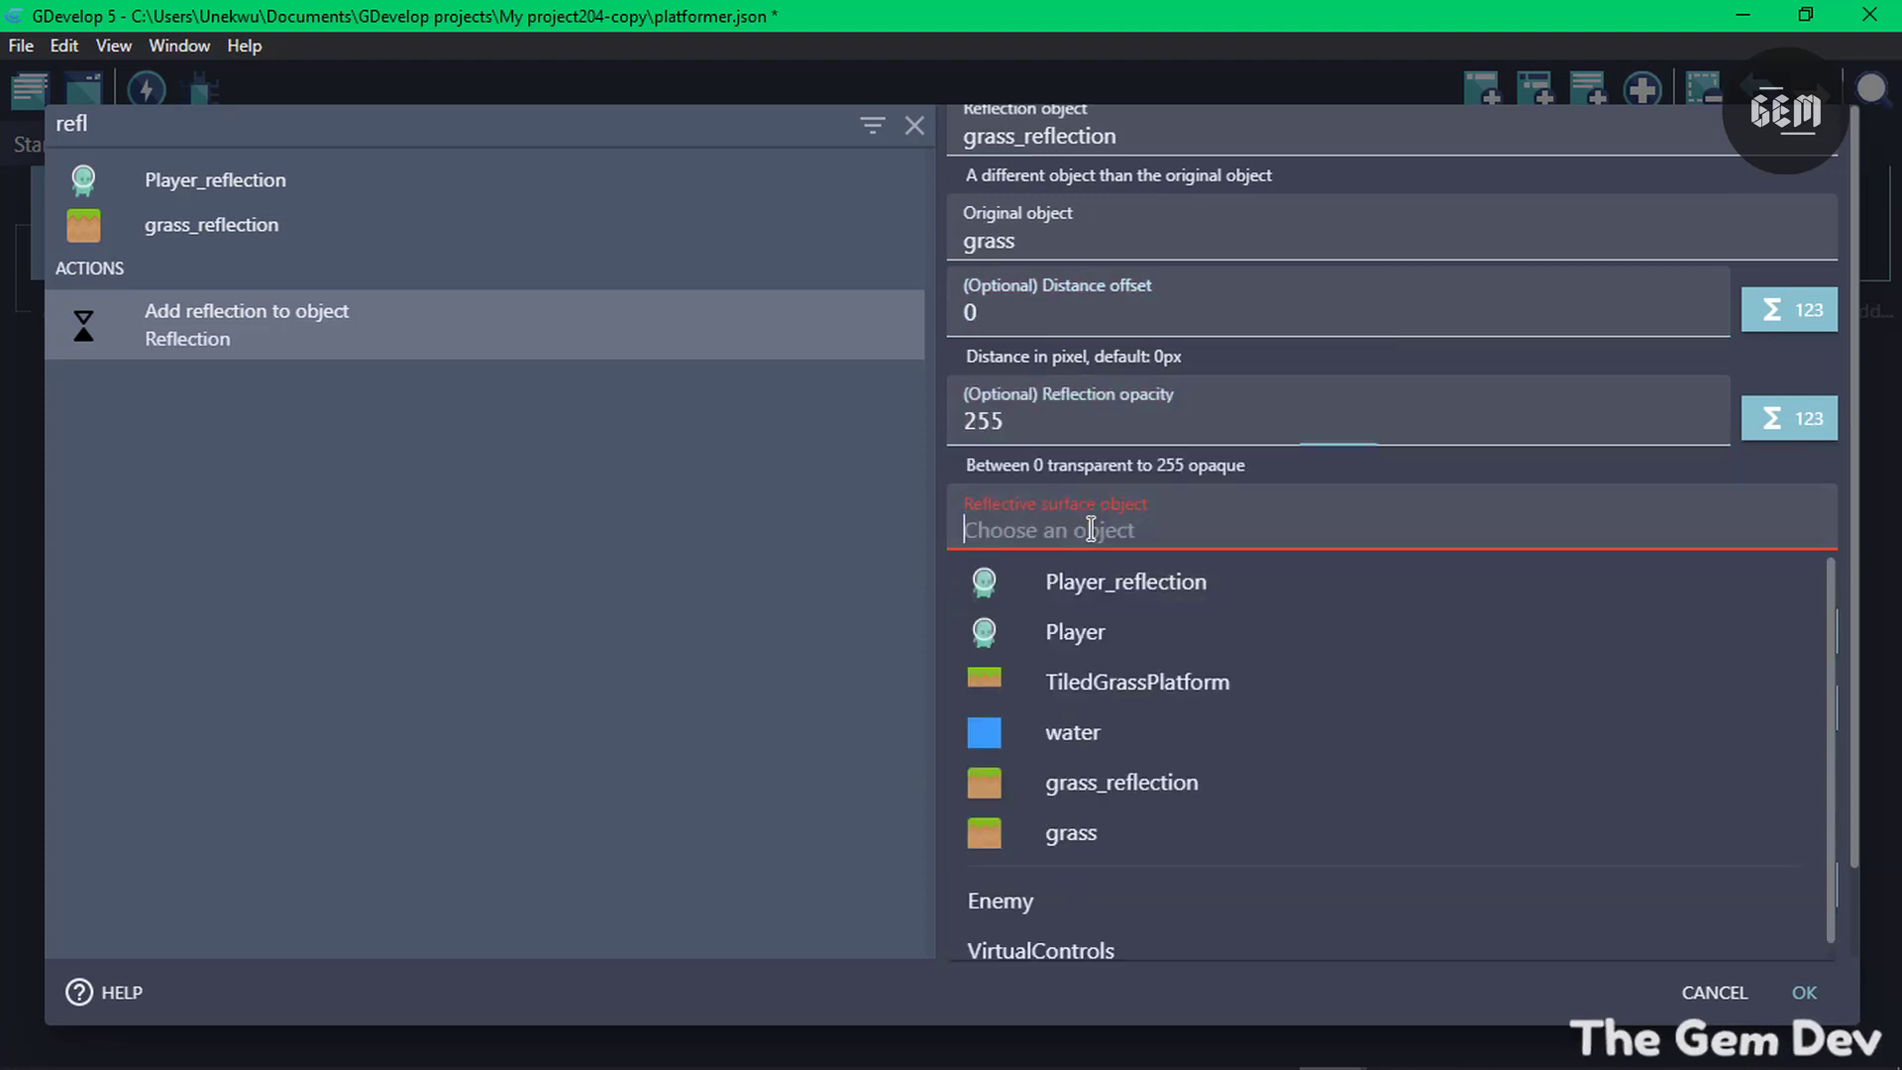
pyautogui.click(1082, 733)
# Set the grass reflection's Z order to 1, layer to "" and removal distance to 25, and confirm the action
pyautogui.click(1118, 625)
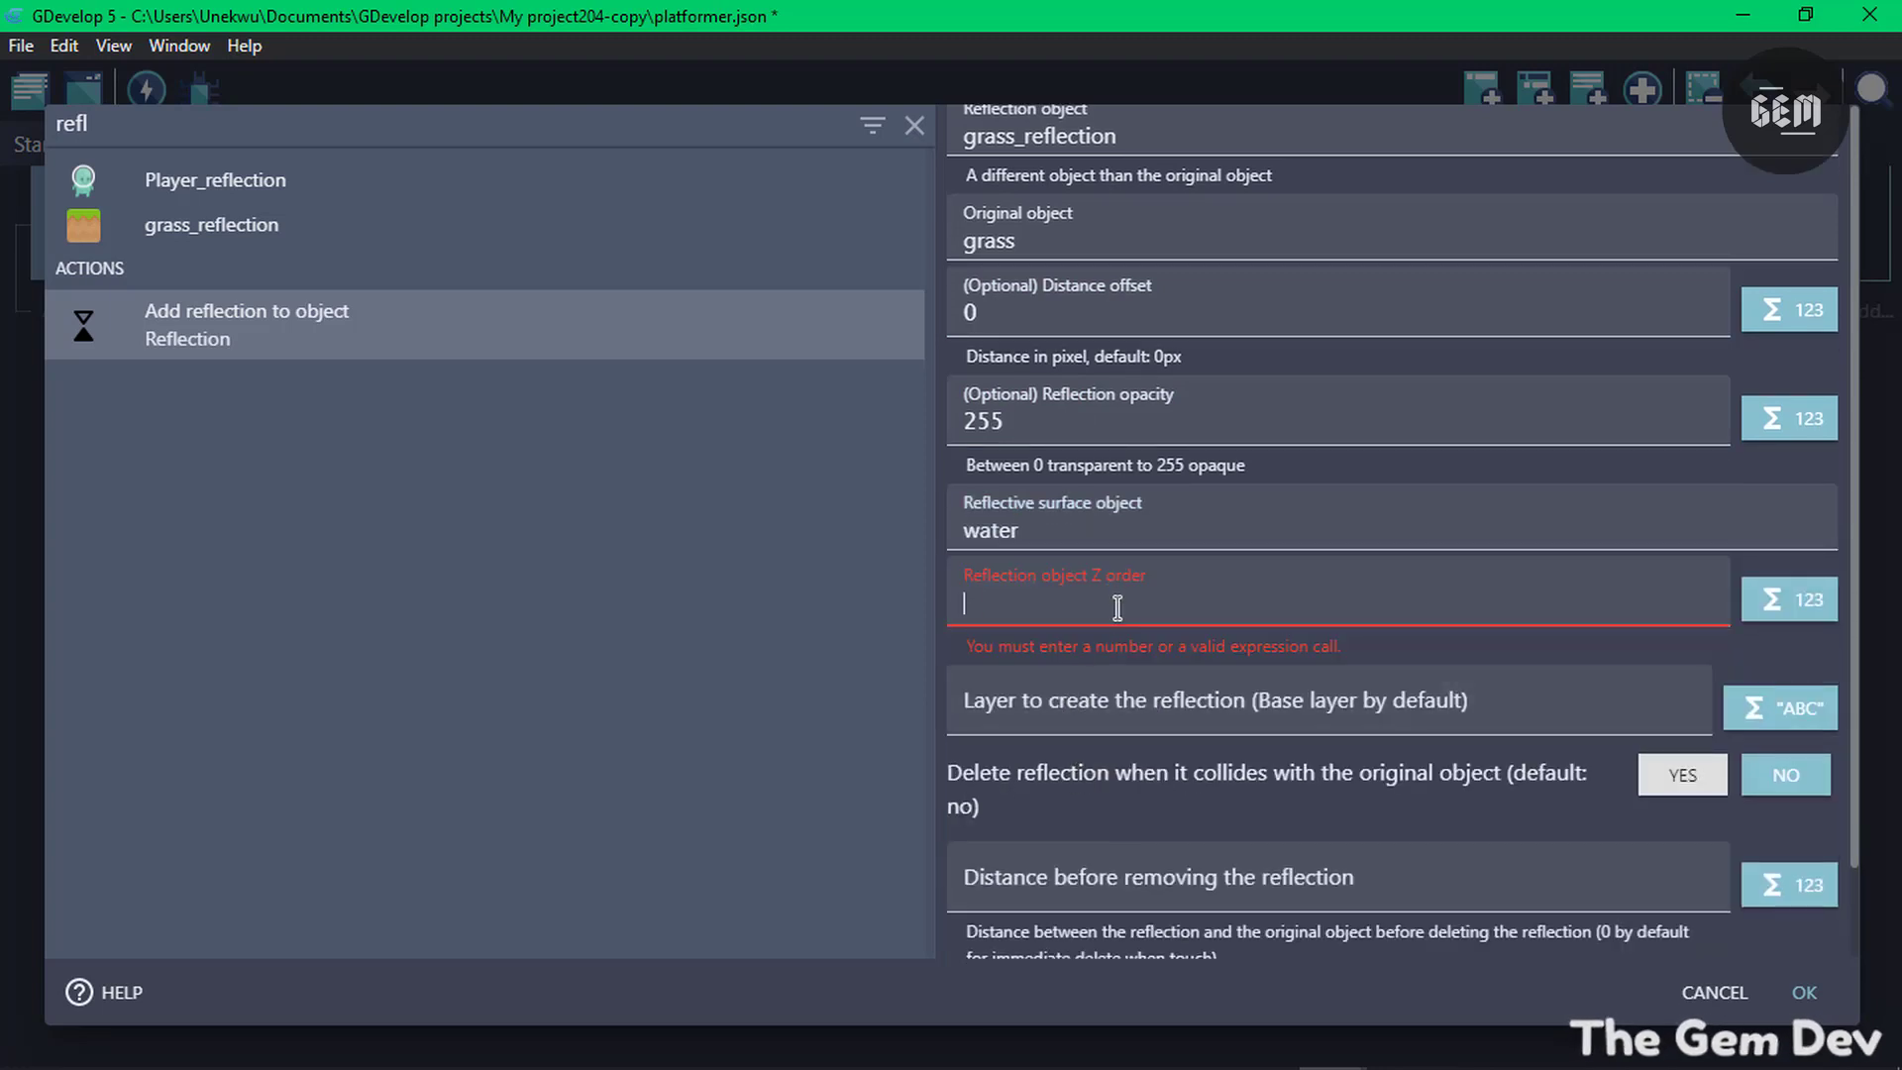
pyautogui.write('1')
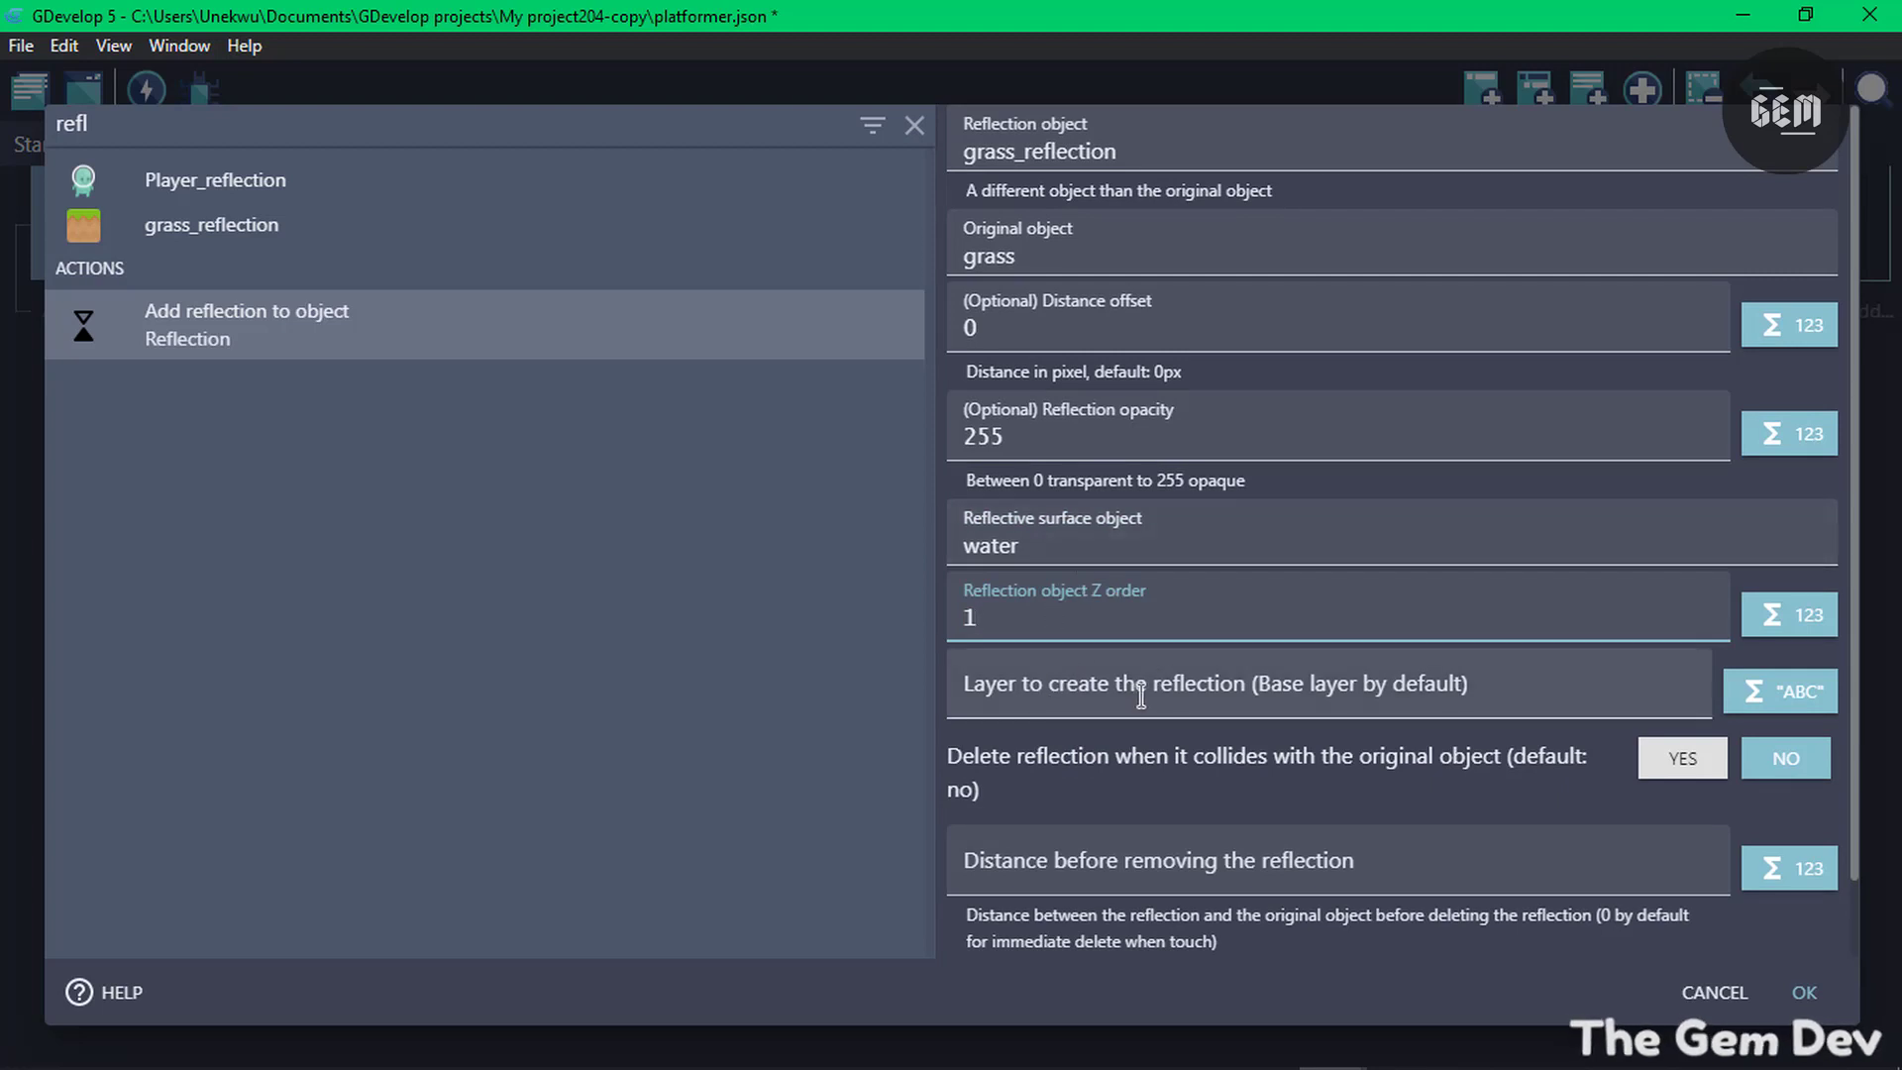
pyautogui.click(1192, 703)
pyautogui.write('""')
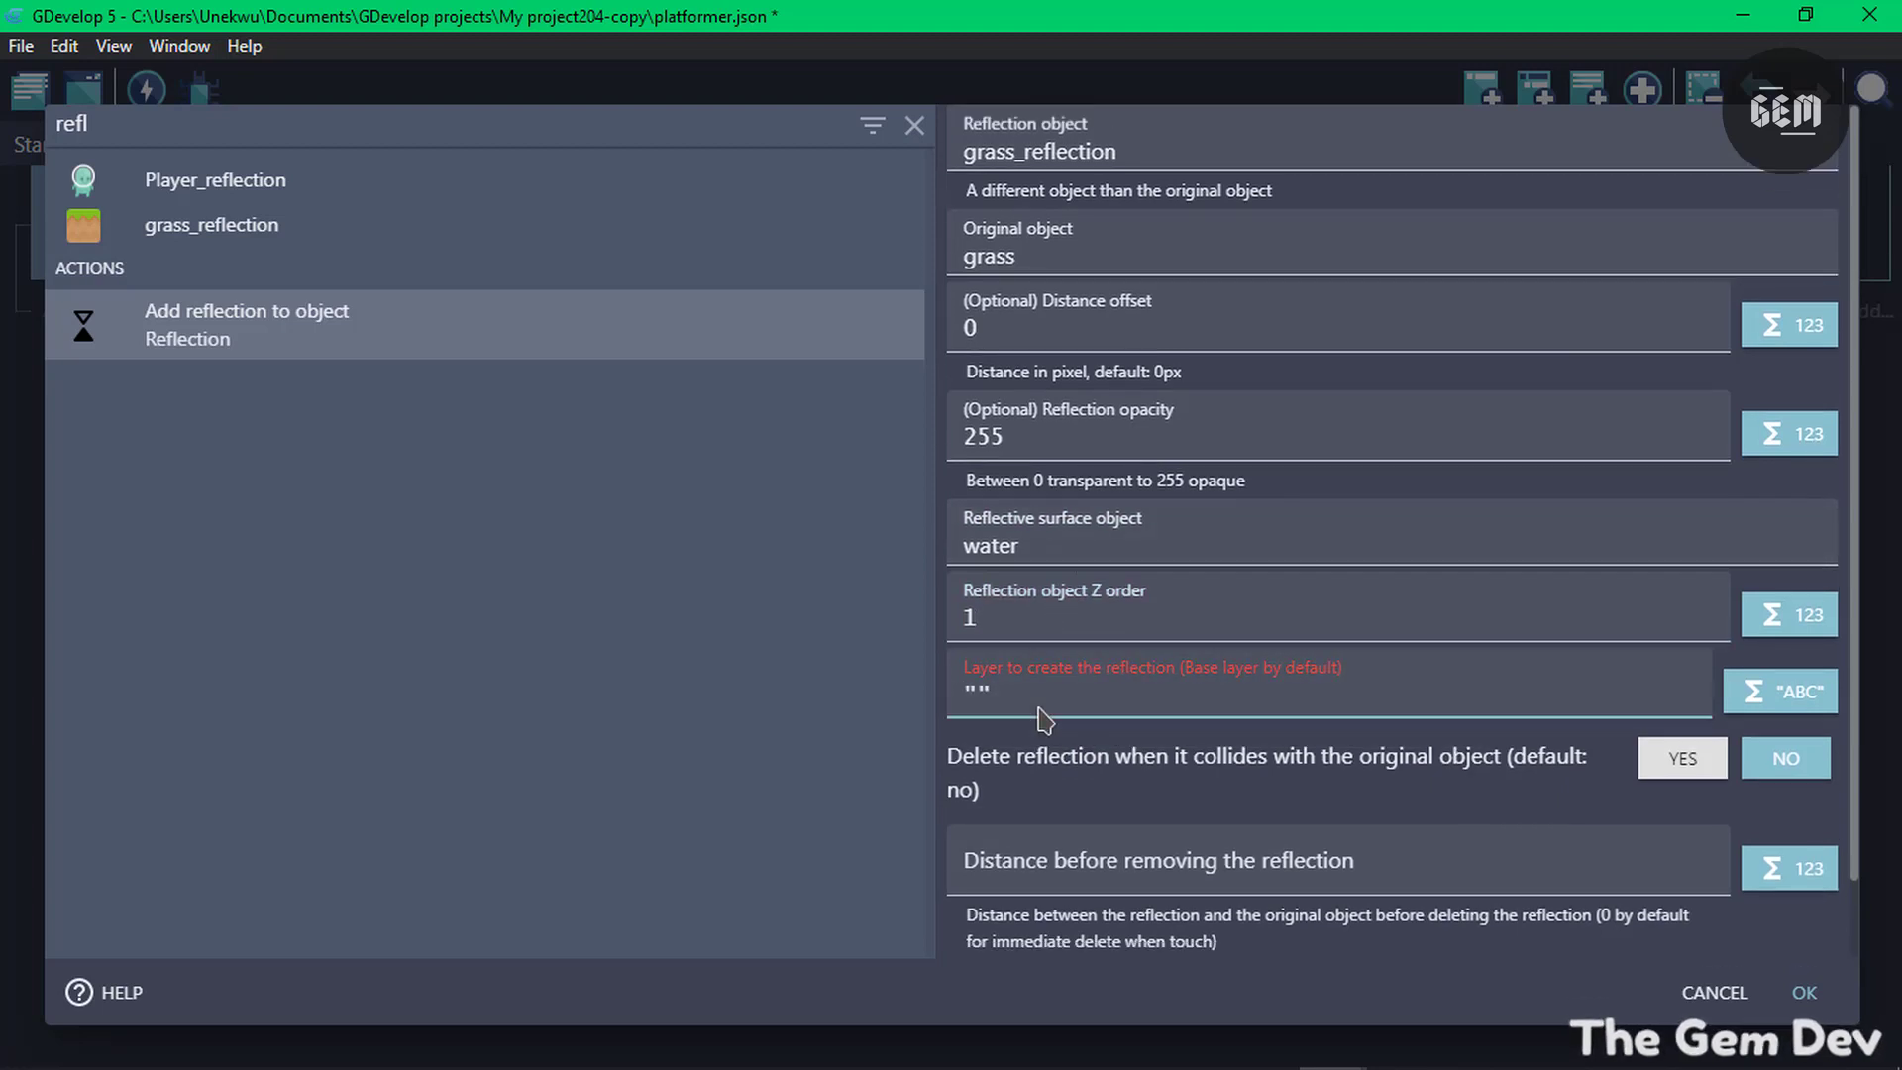
pyautogui.click(1093, 835)
pyautogui.write('25')
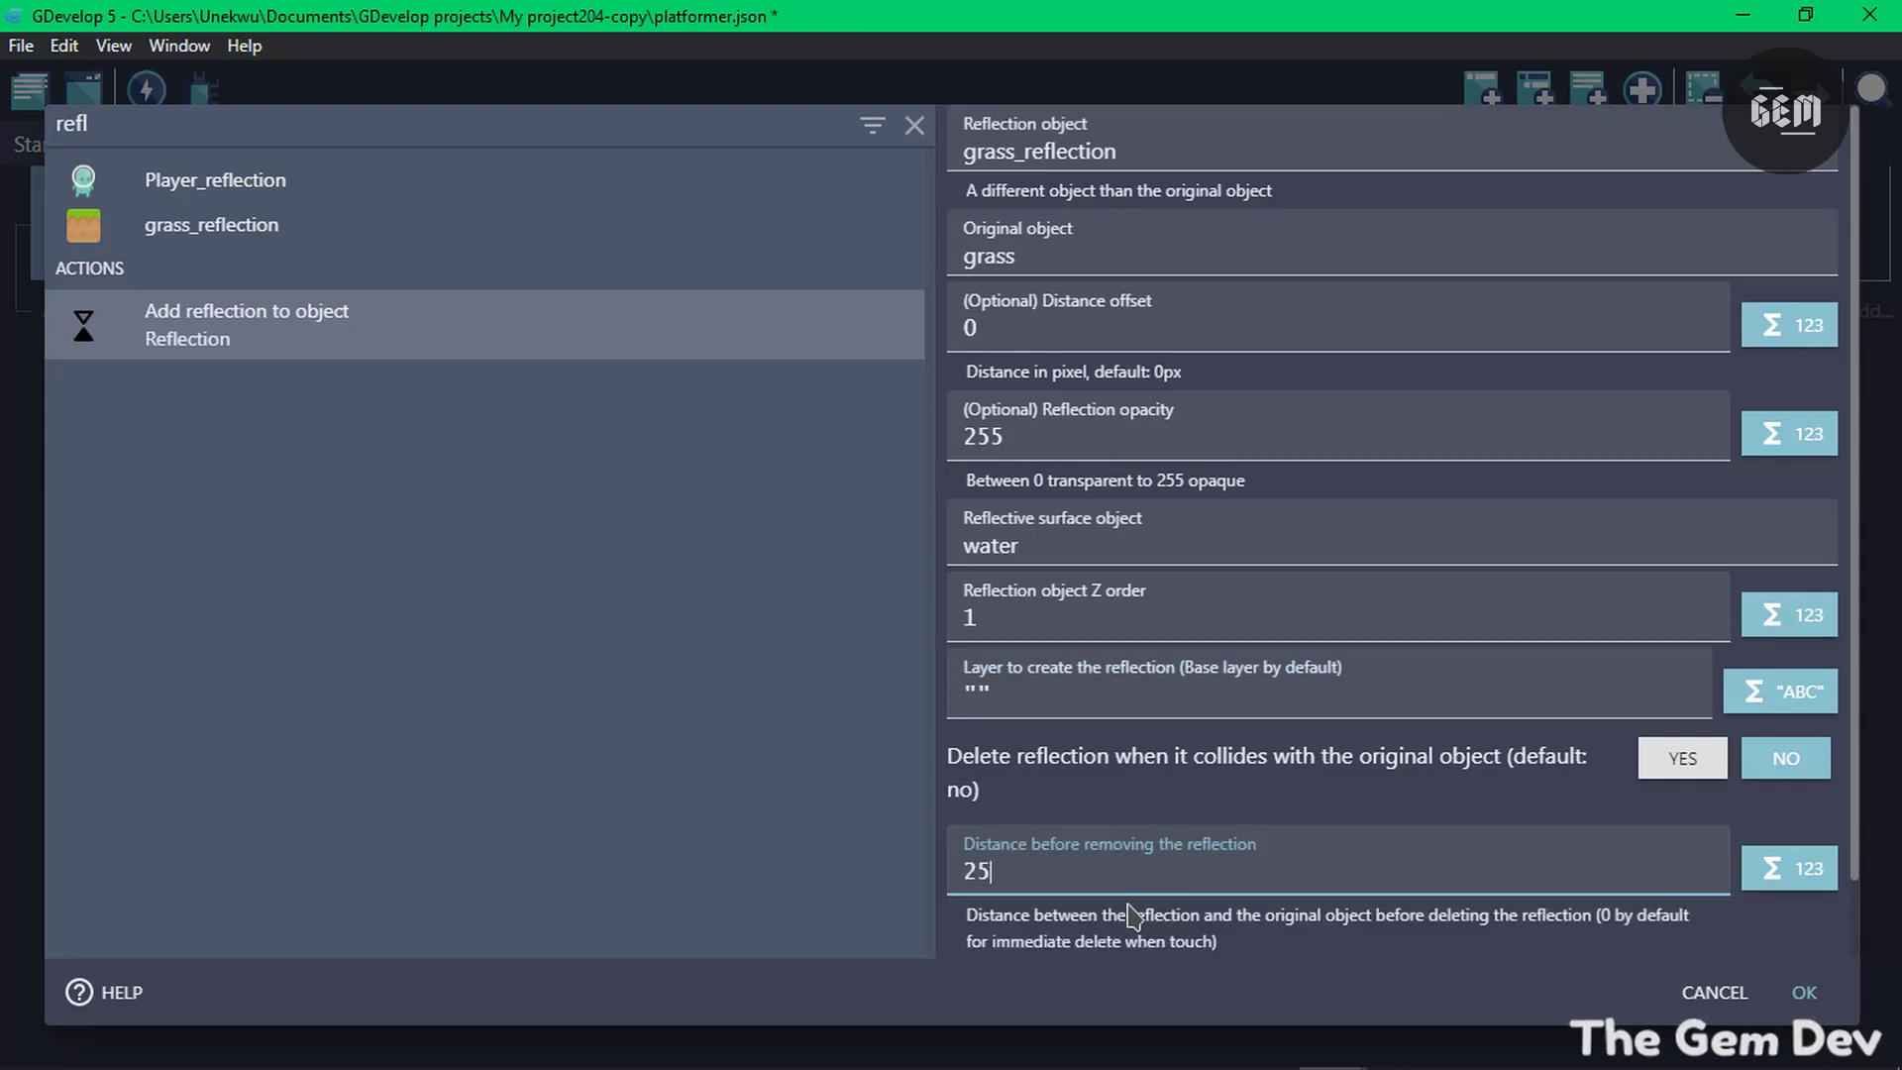
pyautogui.click(1804, 995)
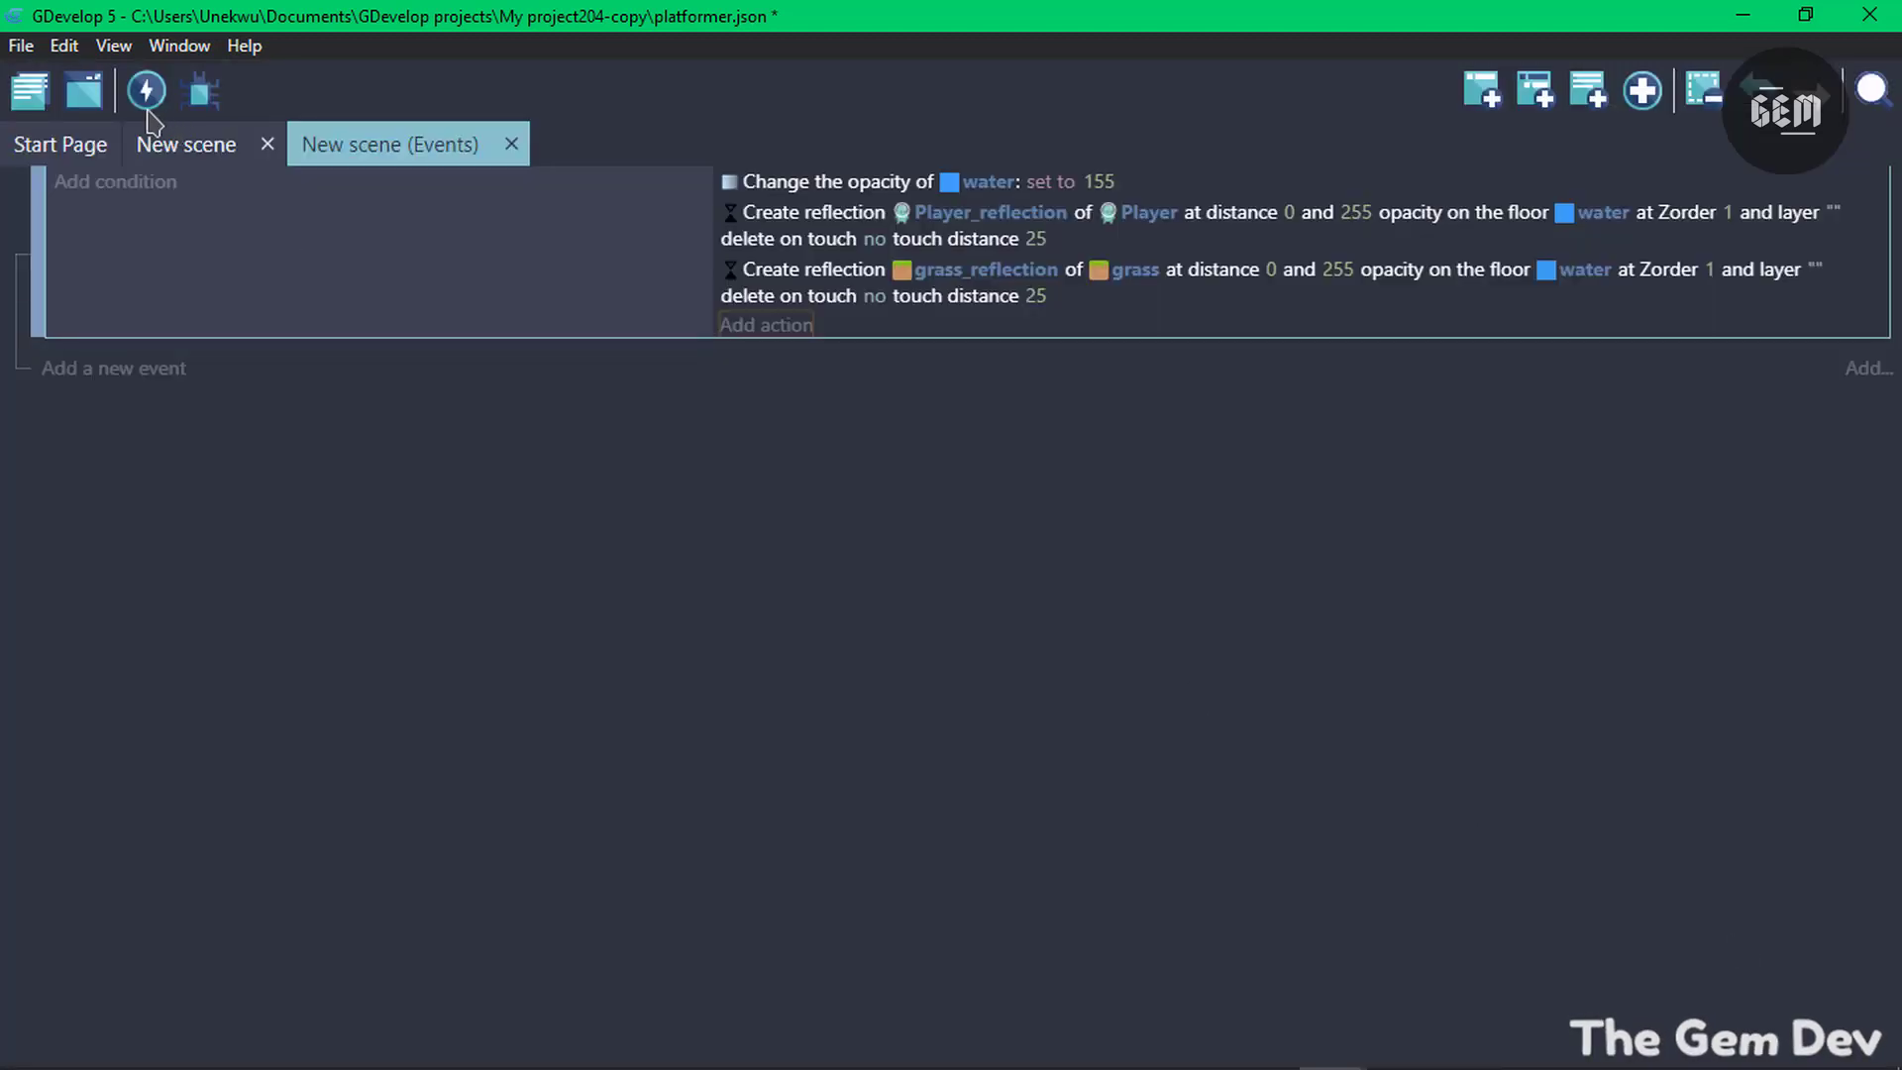
# Preview the game and jump the player on and over the grass block to check both reflections in the water
pyautogui.rightClick(148, 89)
pyautogui.click(178, 146)
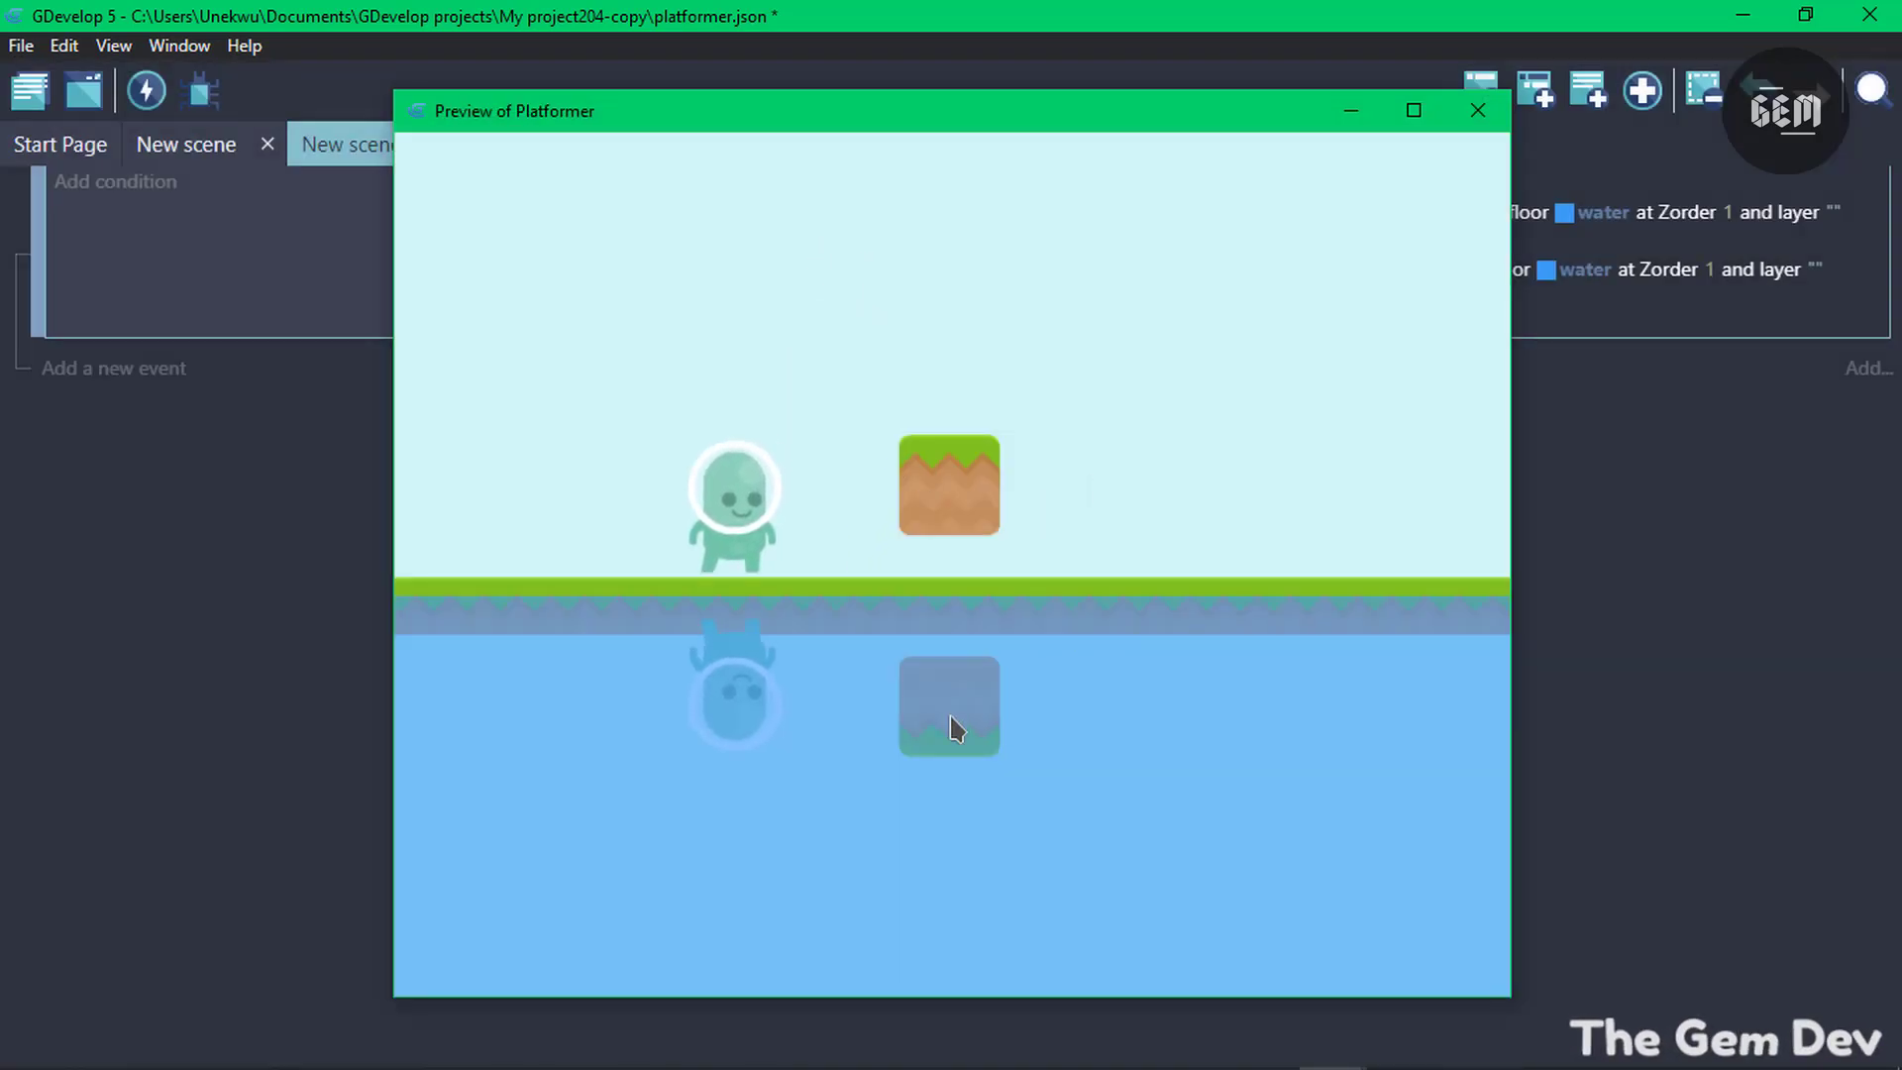
pyautogui.press('space')
pyautogui.press('Right')
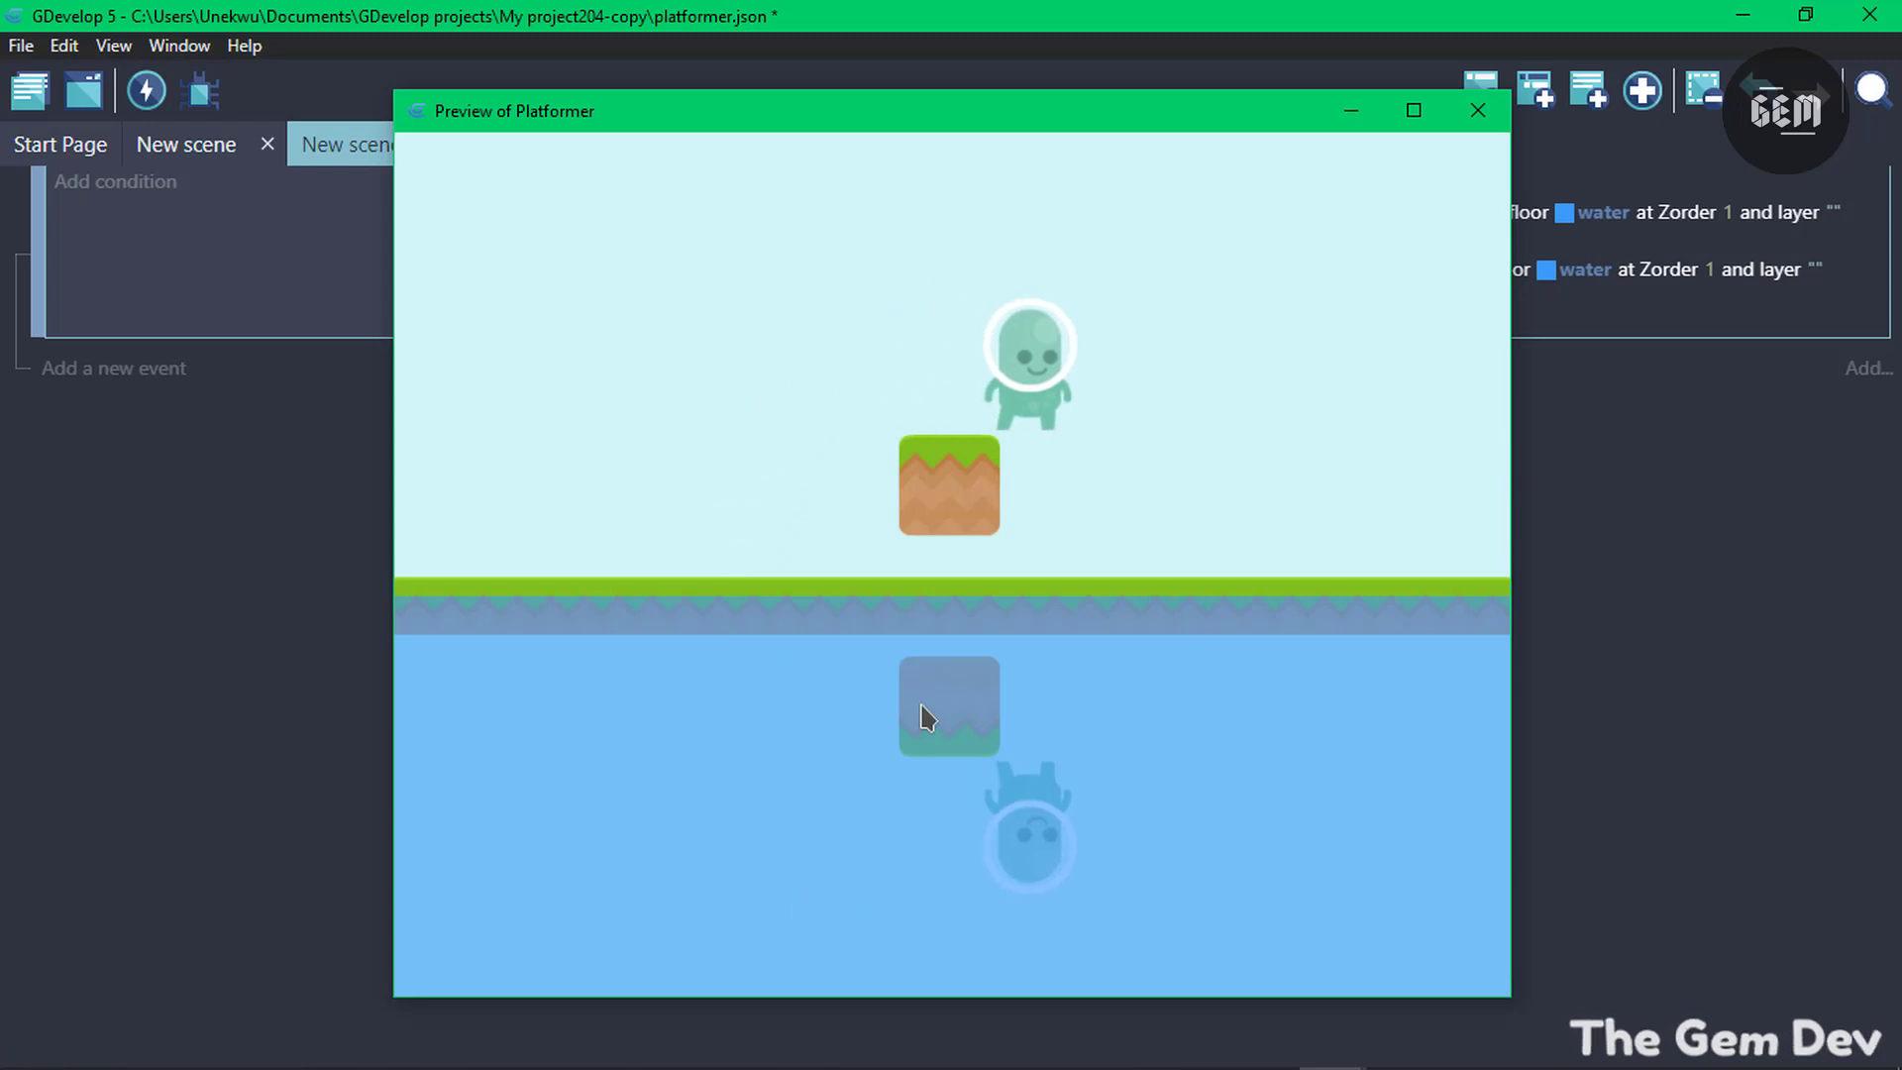
pyautogui.press('Left')
pyautogui.press('Left')
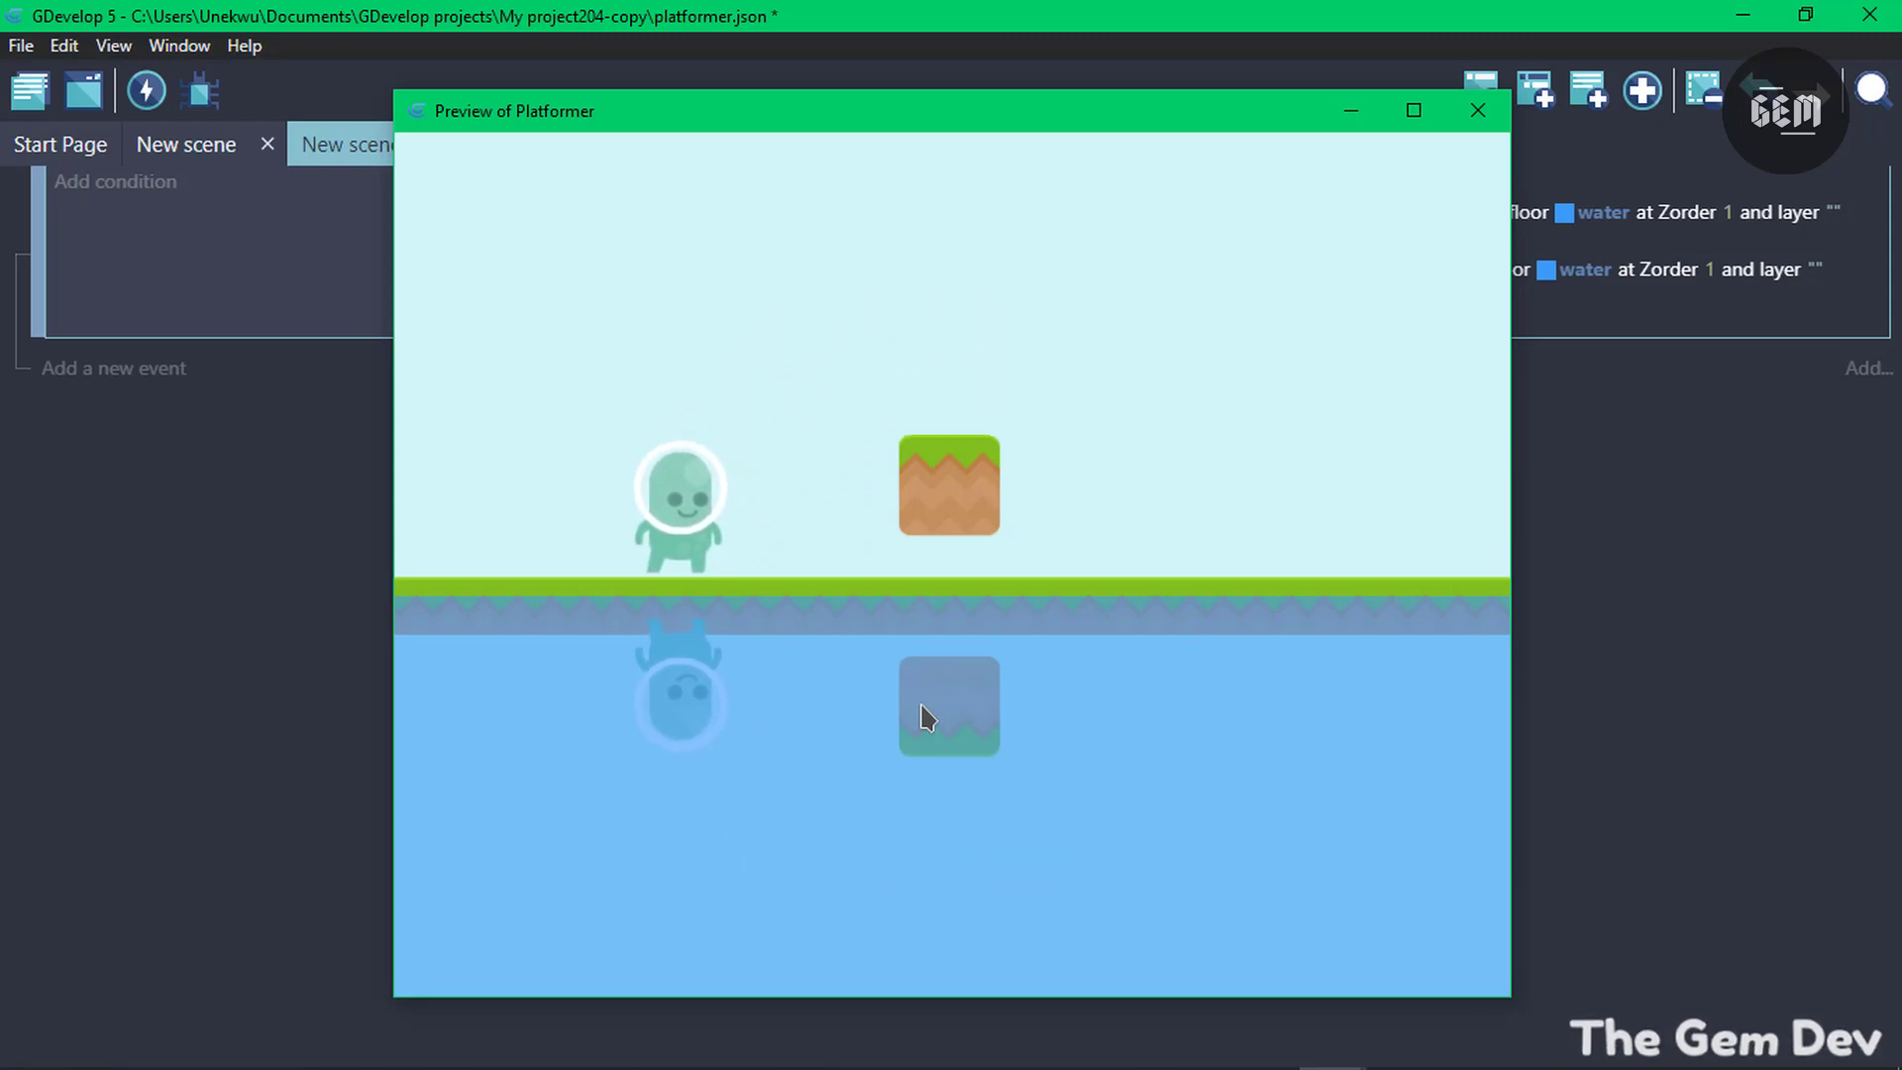
pyautogui.press('space')
pyautogui.press('Right')
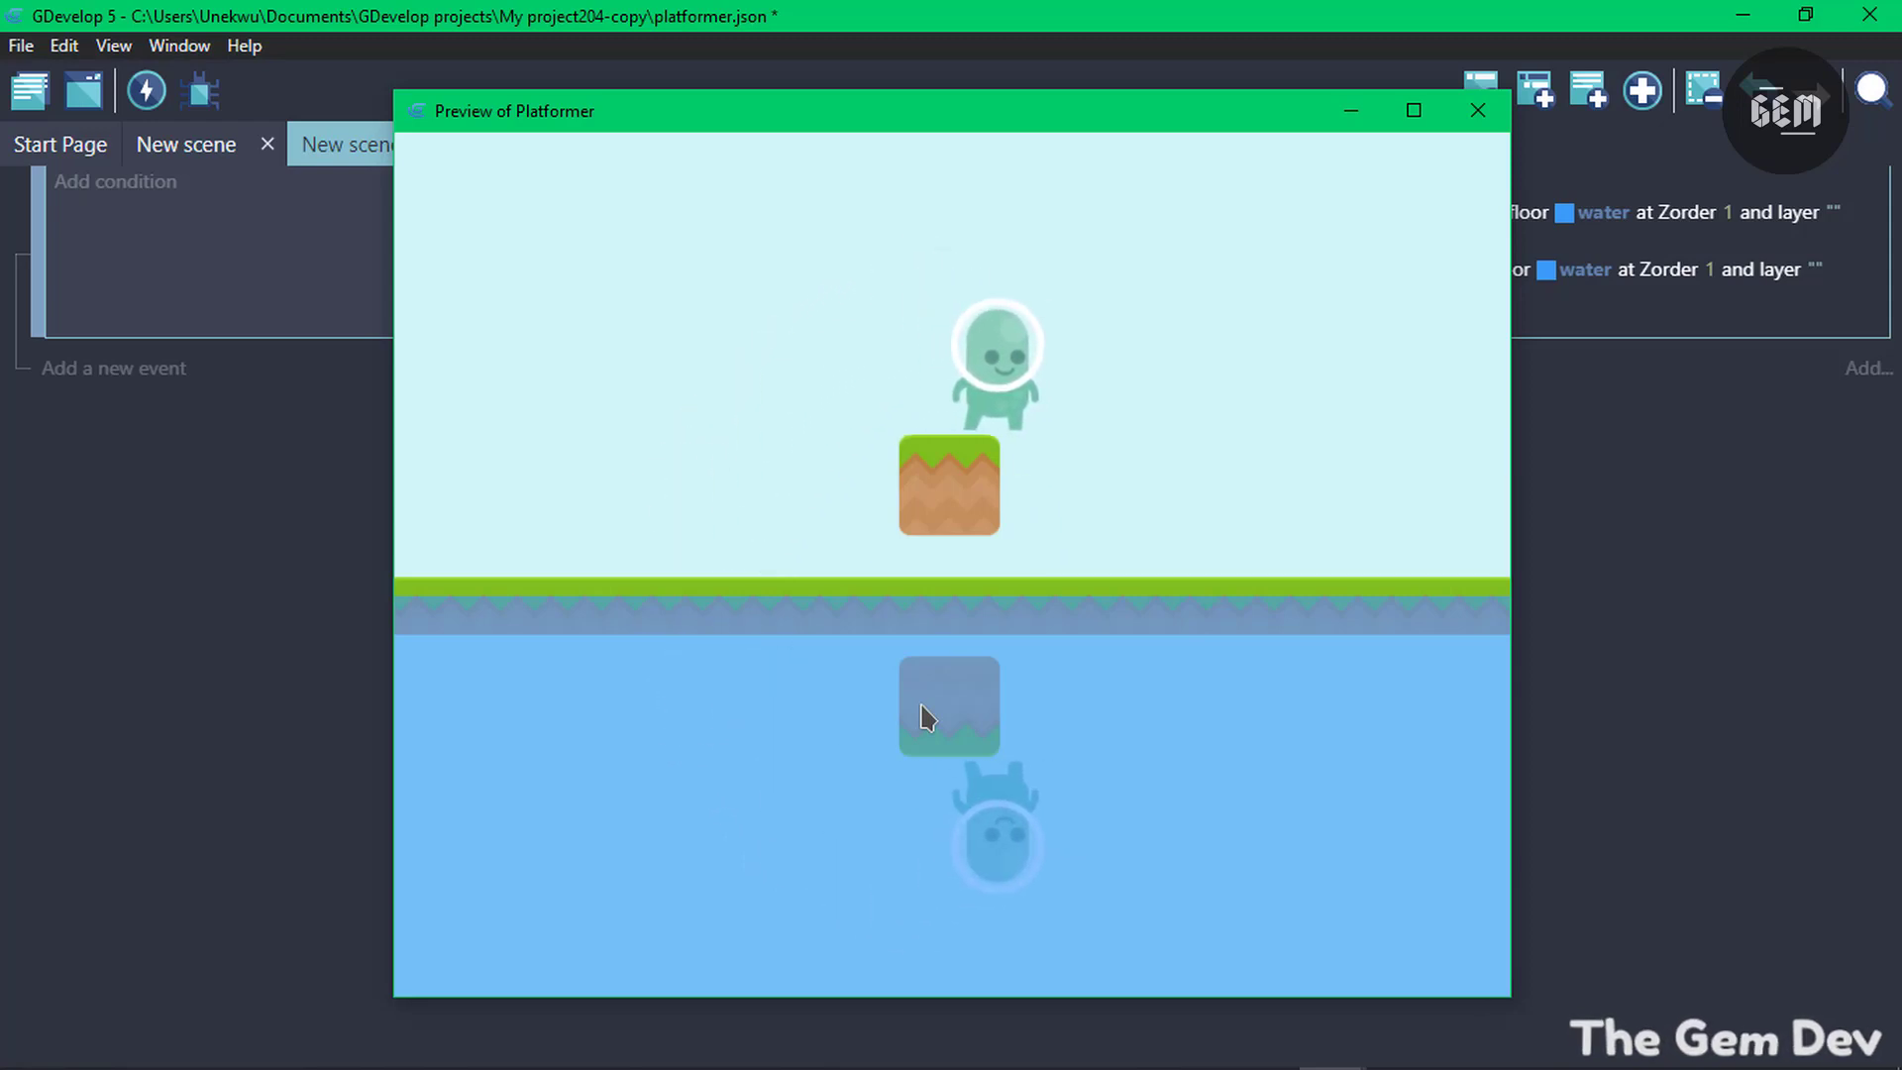
pyautogui.press('Right')
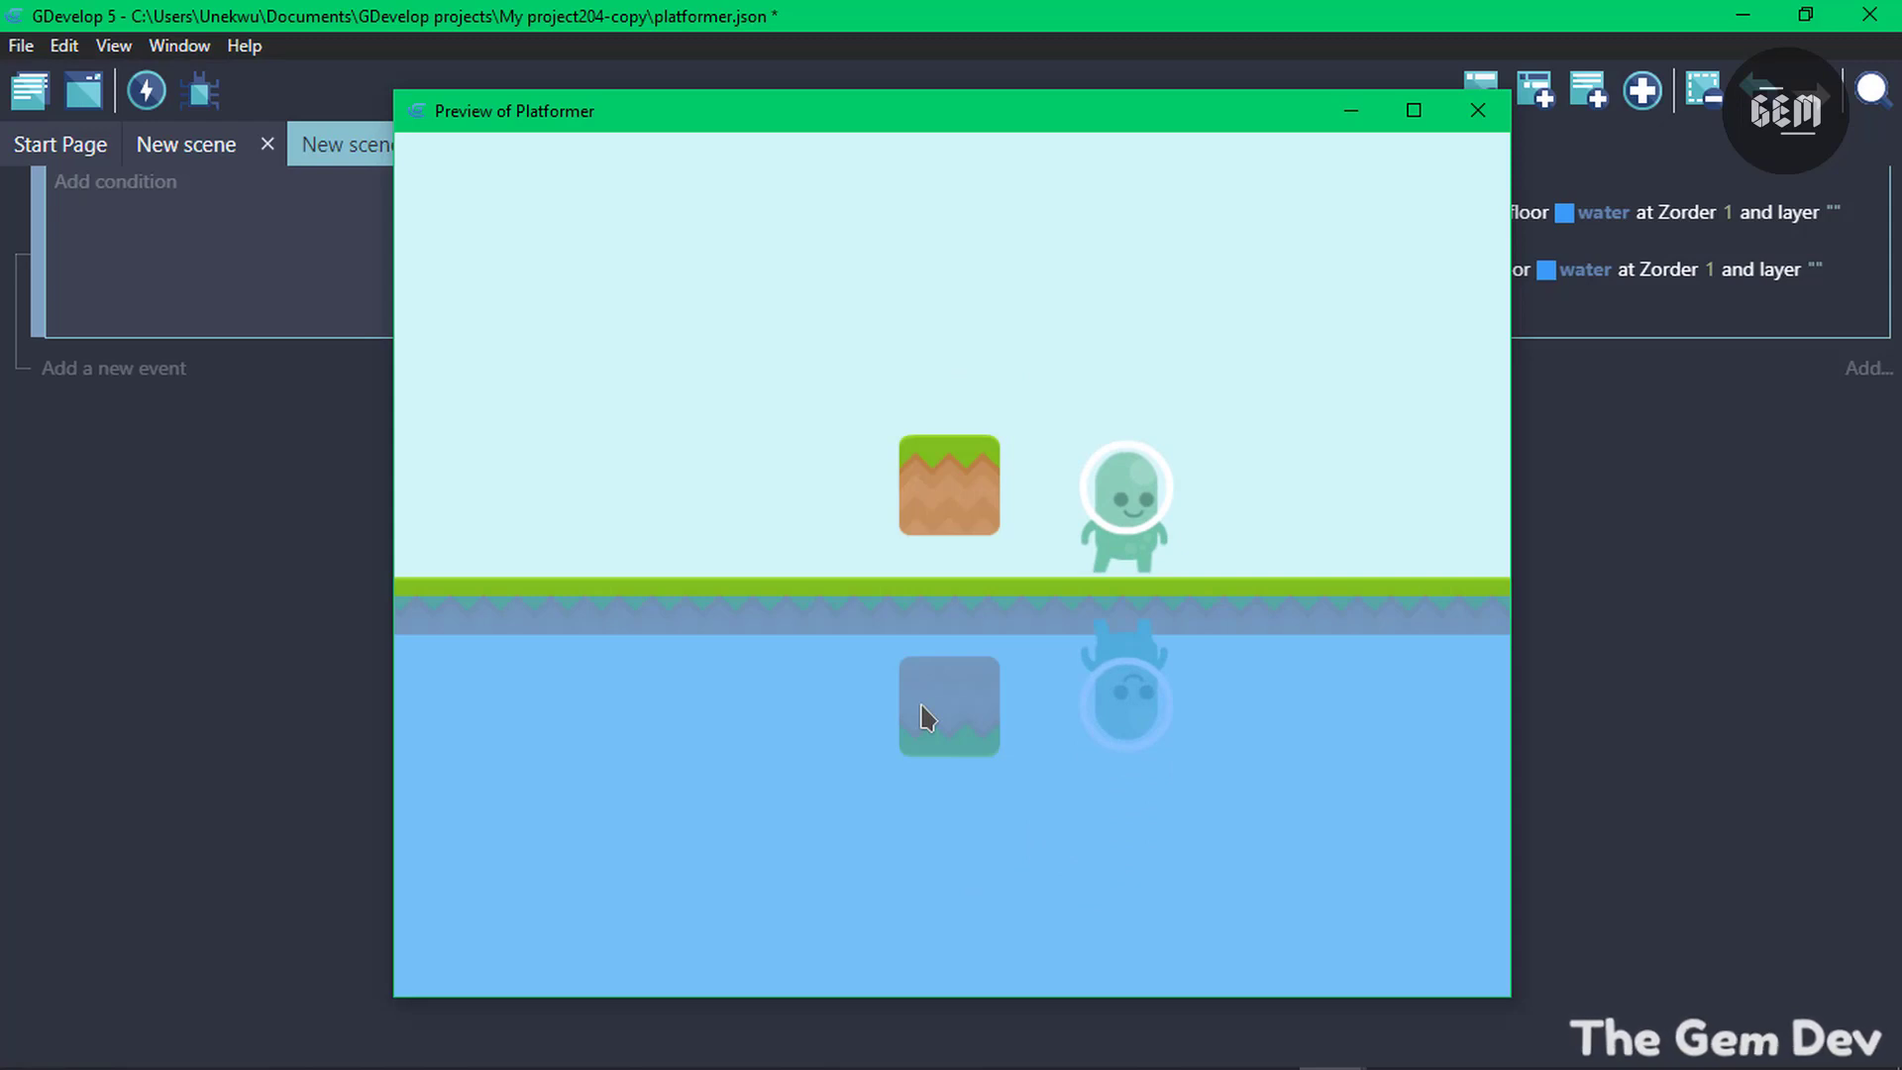
pyautogui.press('Right')
pyautogui.press('Left')
pyautogui.press('space')
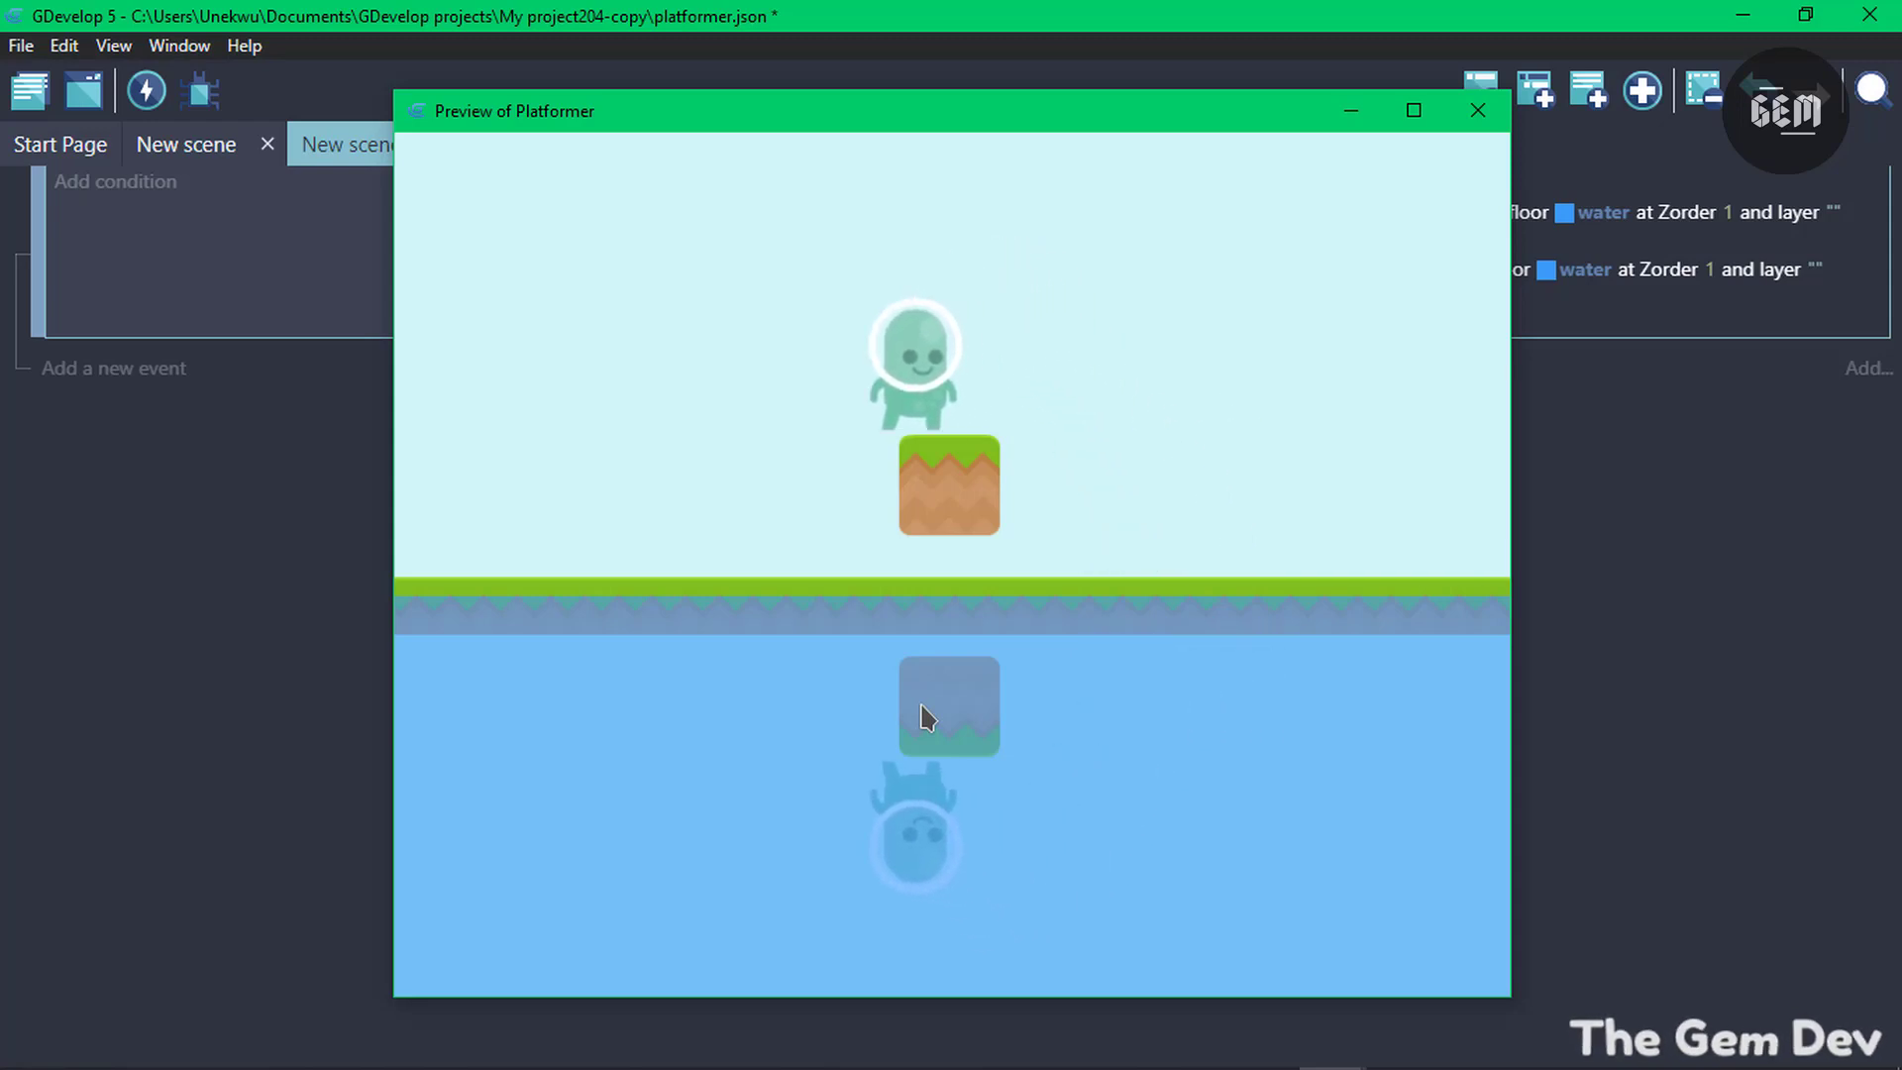
pyautogui.press('Right')
pyautogui.press('space')
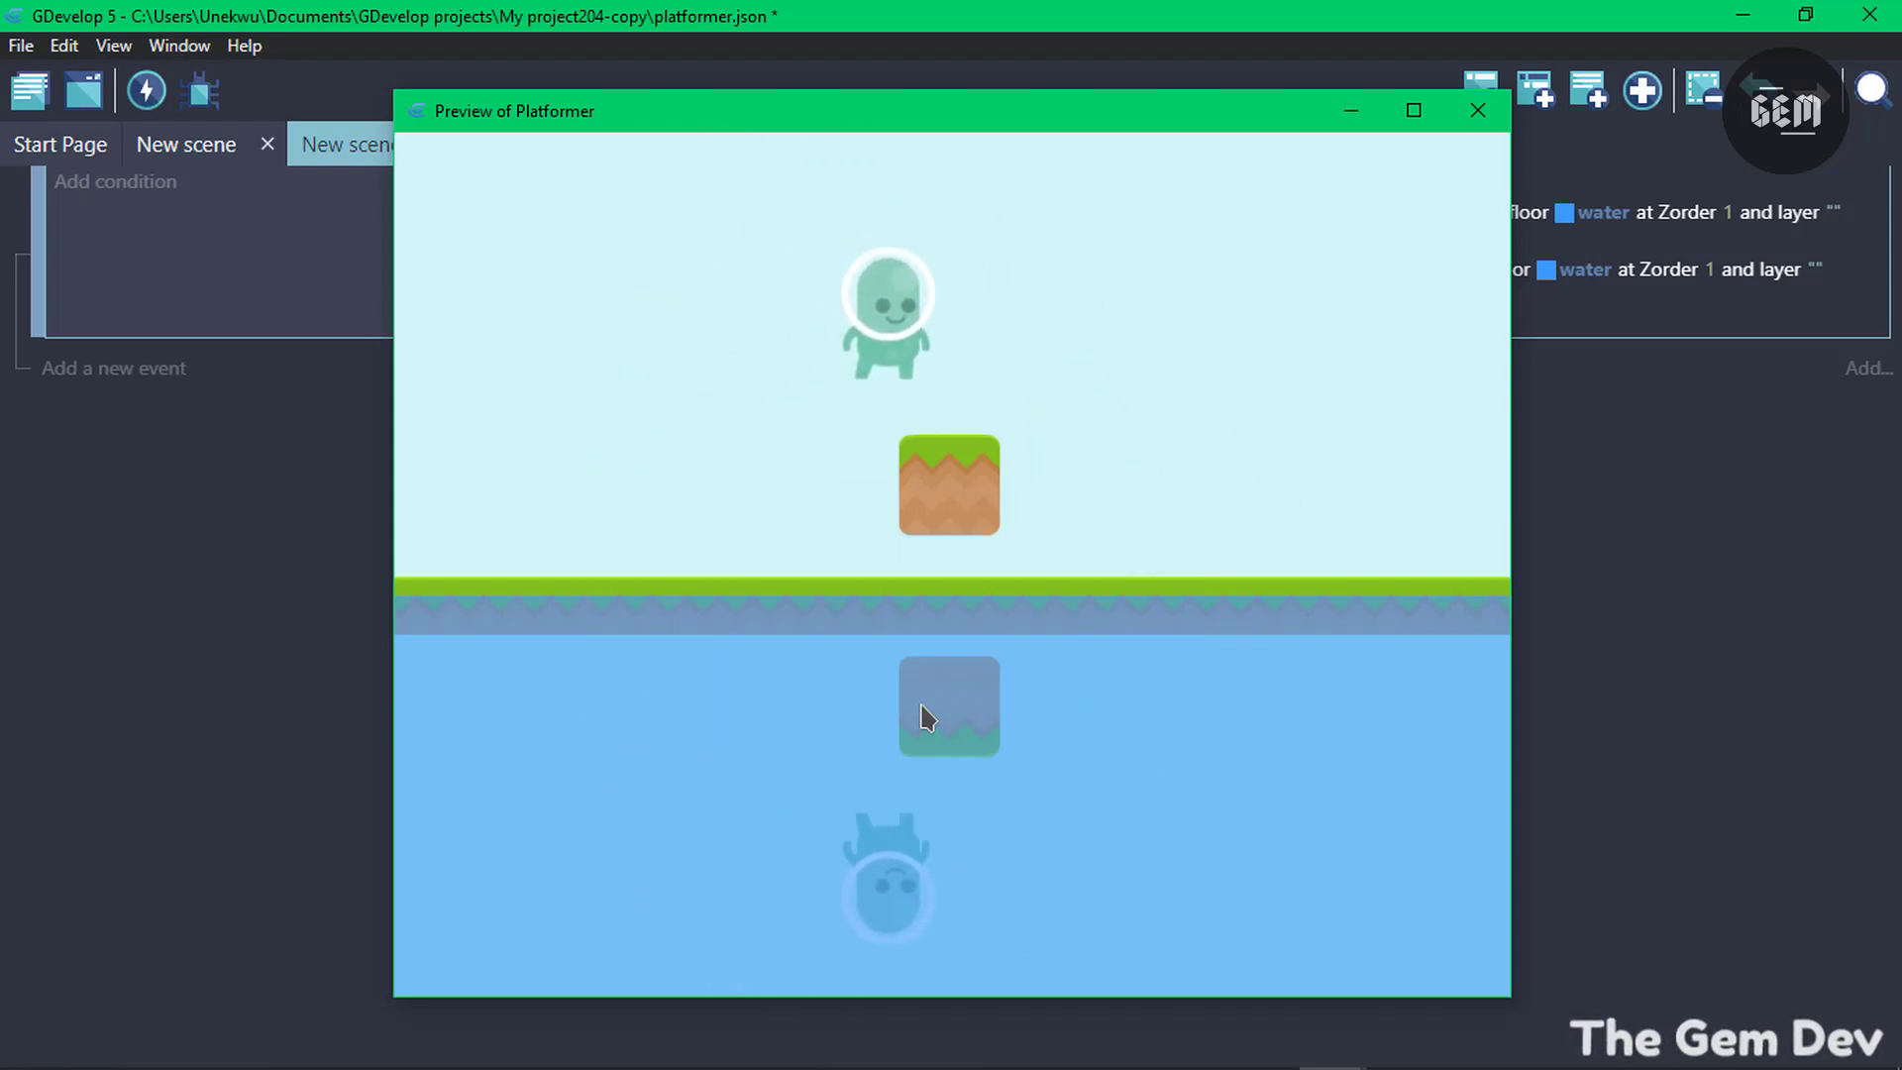
pyautogui.press('Right')
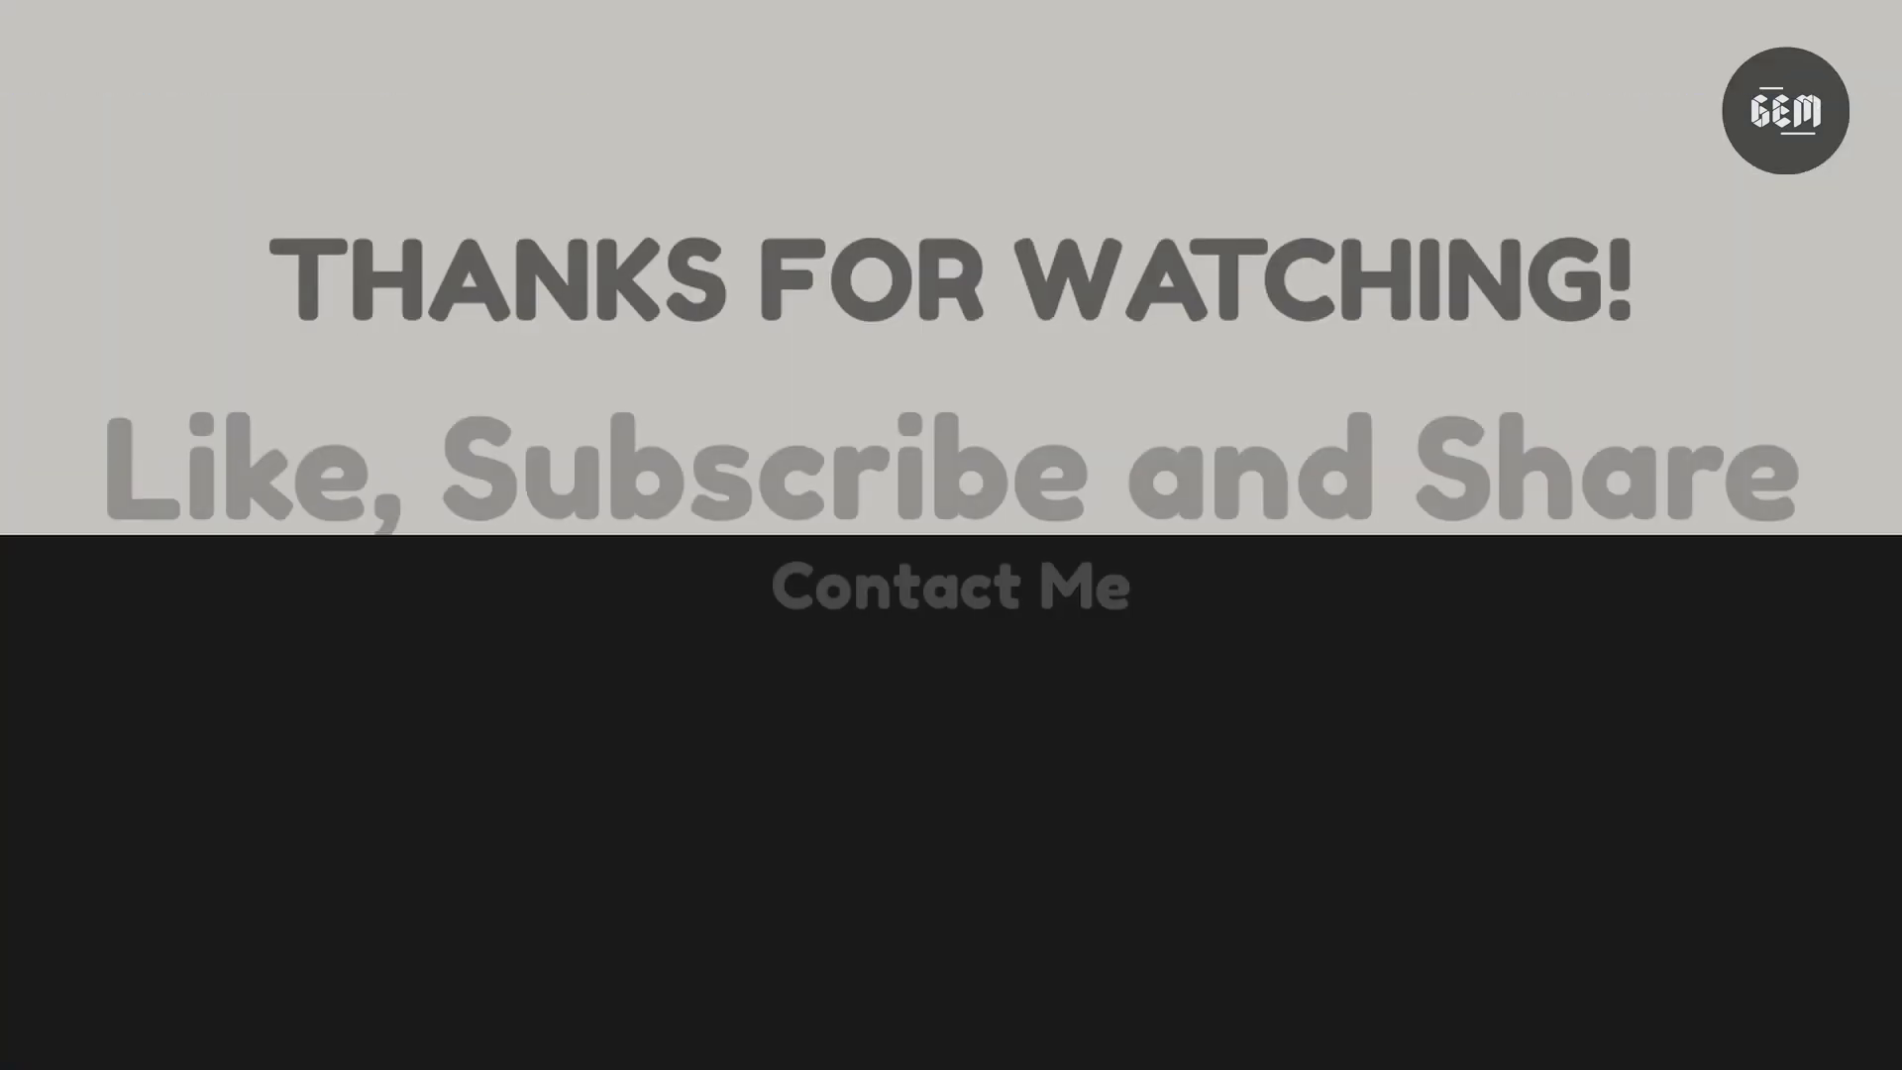